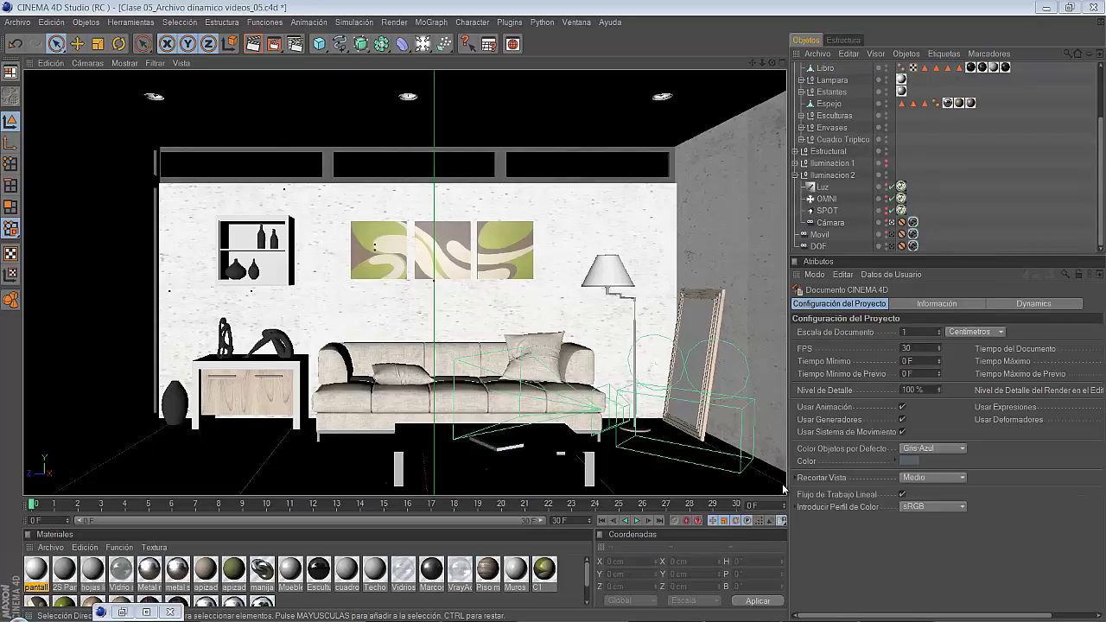
Remove the SPOT light from Iluminacion 2 and rename OMNI to 'OMNI lampara'.
left_click(826, 212)
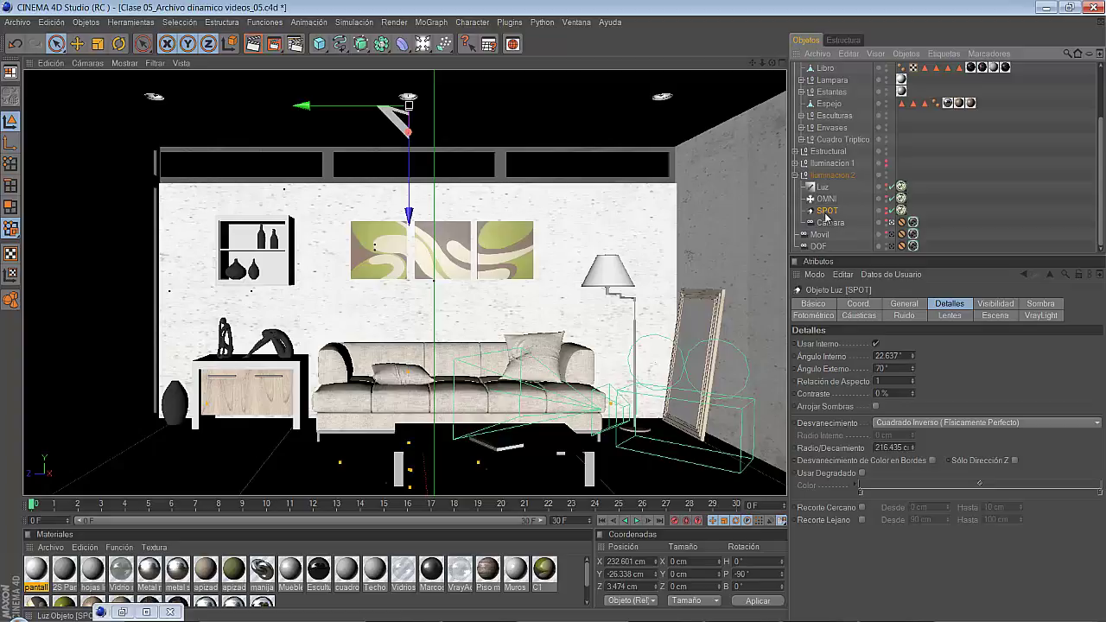
key("Delete")
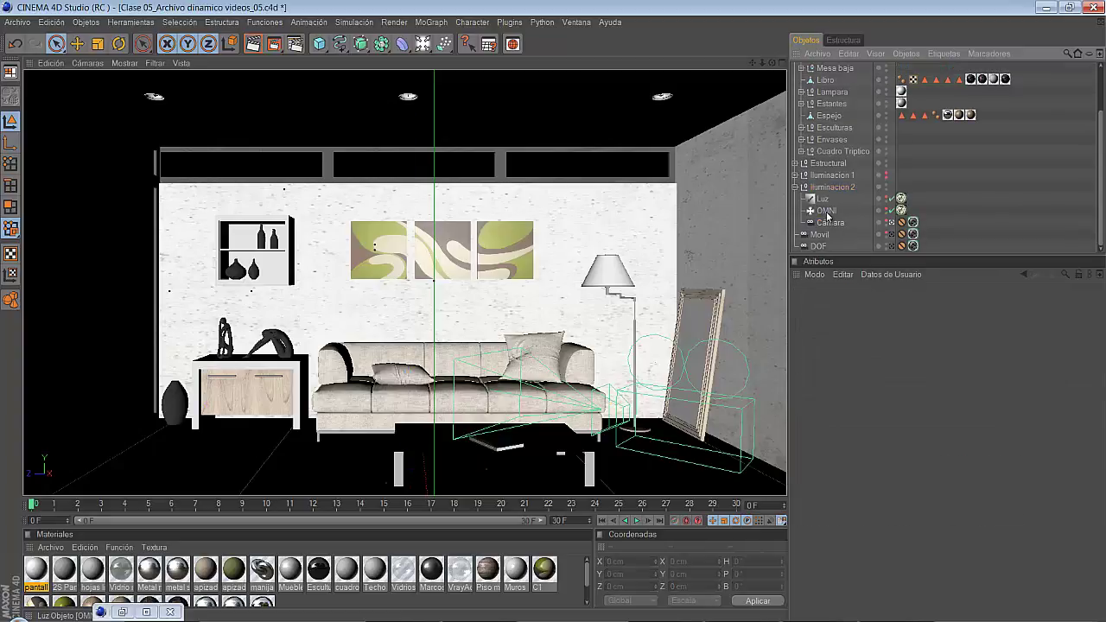
left_click(827, 213)
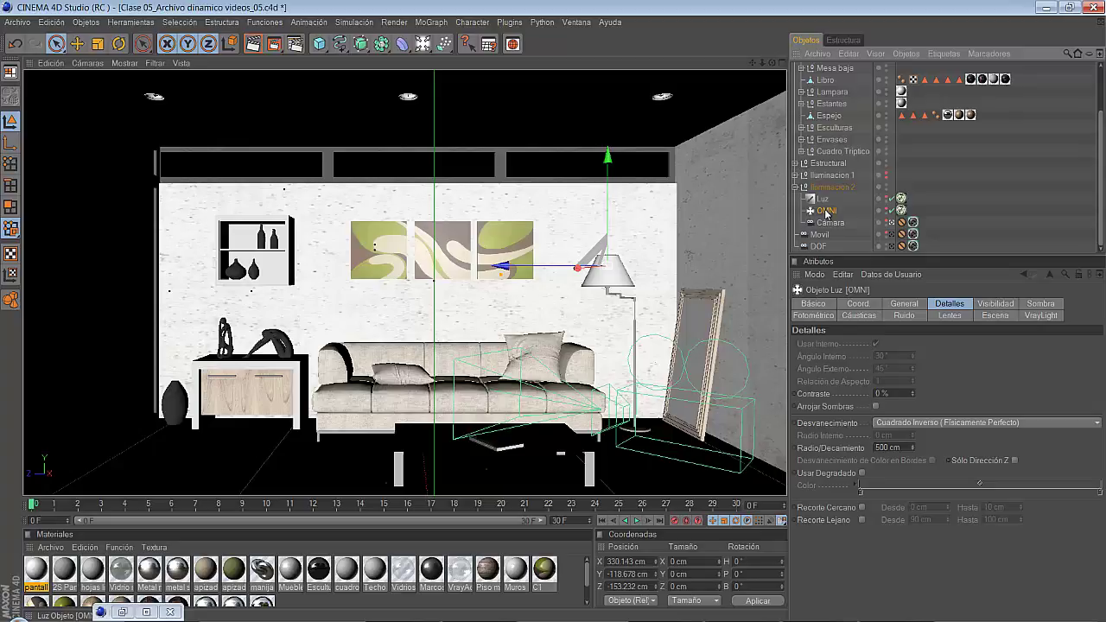
double_click(851, 212)
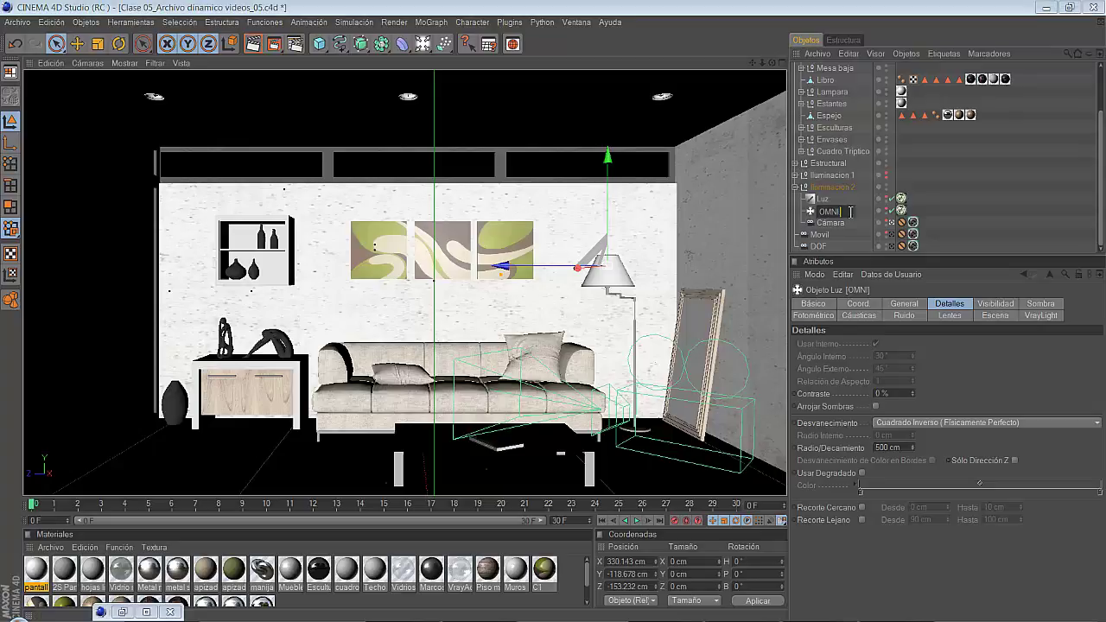
type("lampara")
key("Return")
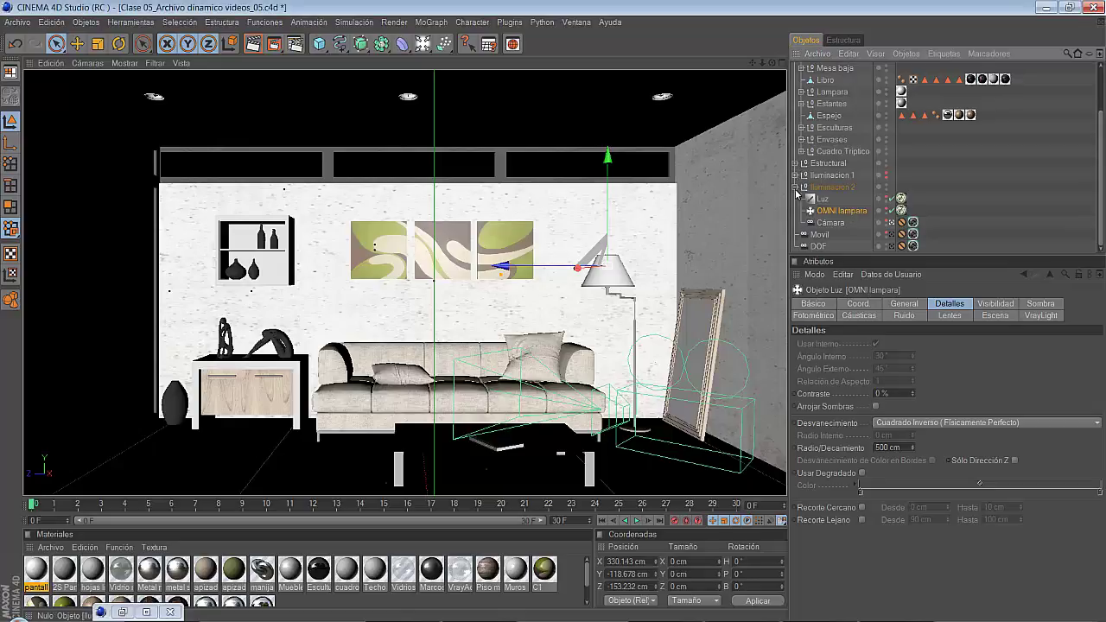
Duplicate the collapsed Iluminacion 2 group and rename the copy 'Iluminacion 3'.
left_click(795, 187)
left_click(827, 223)
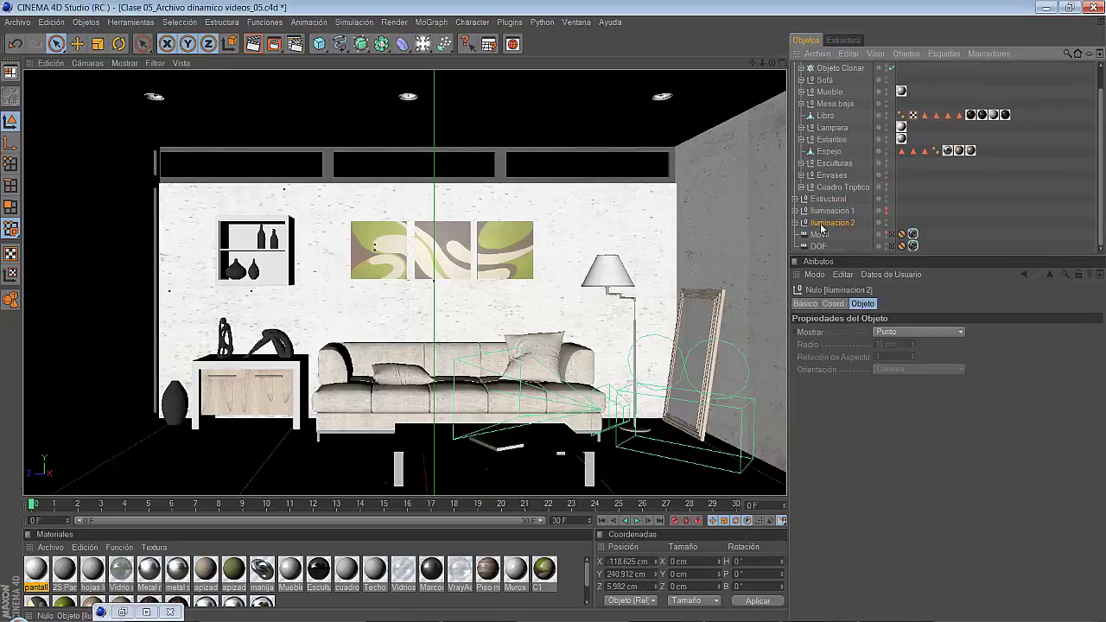
left_click_drag(820, 233, 821, 230, "ctrl")
double_click(831, 235)
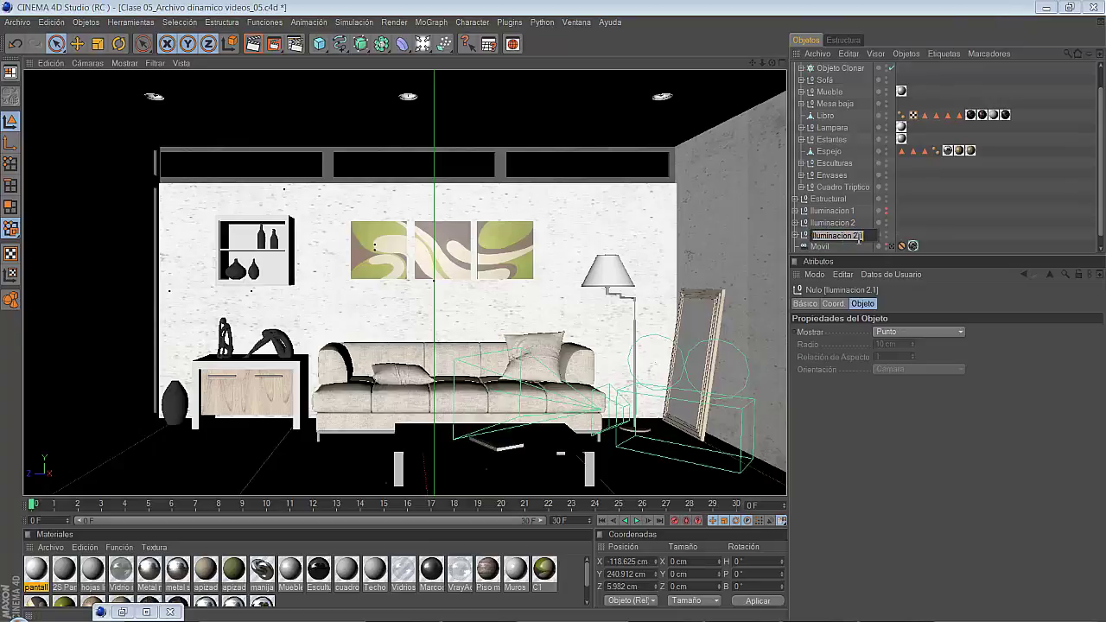
double_click(861, 236)
type("3")
key("Return")
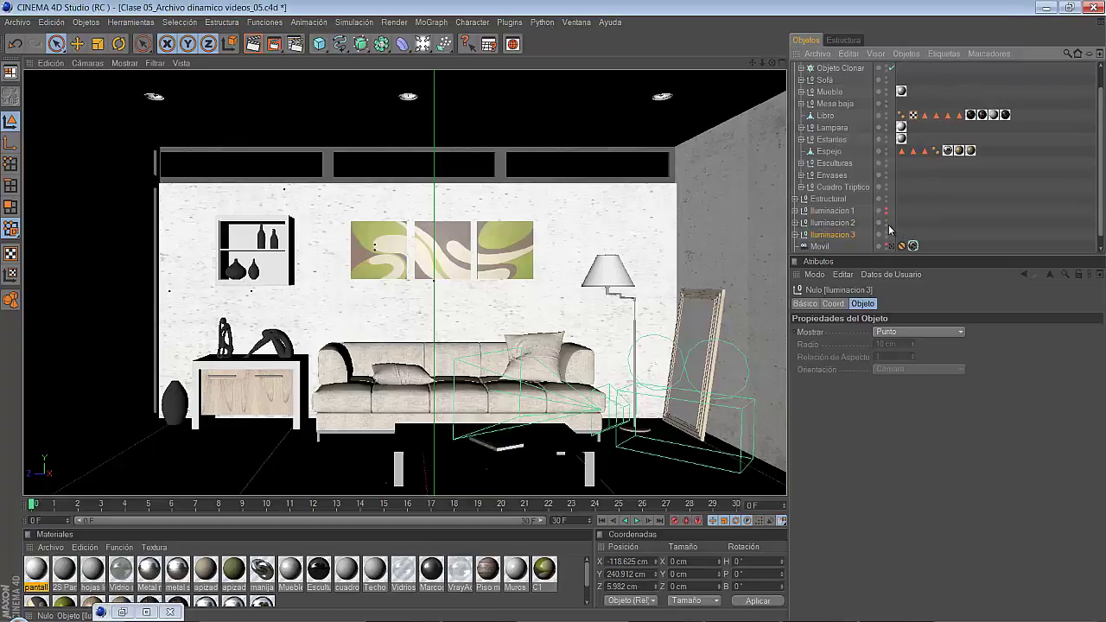
Expand Iluminacion 3 and select its OMNI lampara light.
left_click(796, 234)
scroll(802, 238, "down", 2)
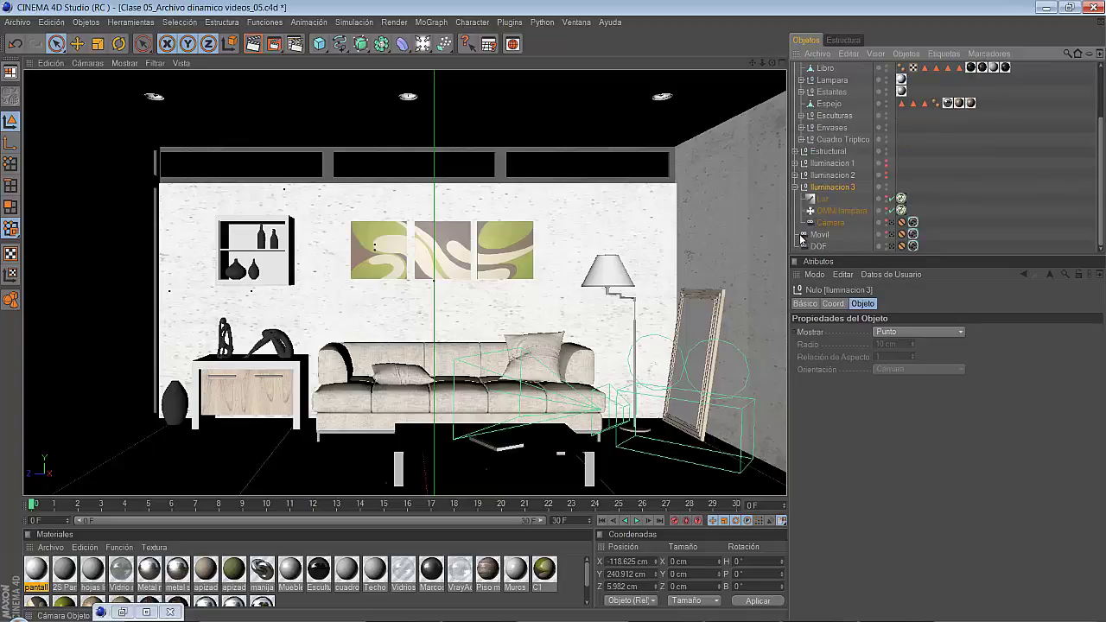
left_click(830, 211)
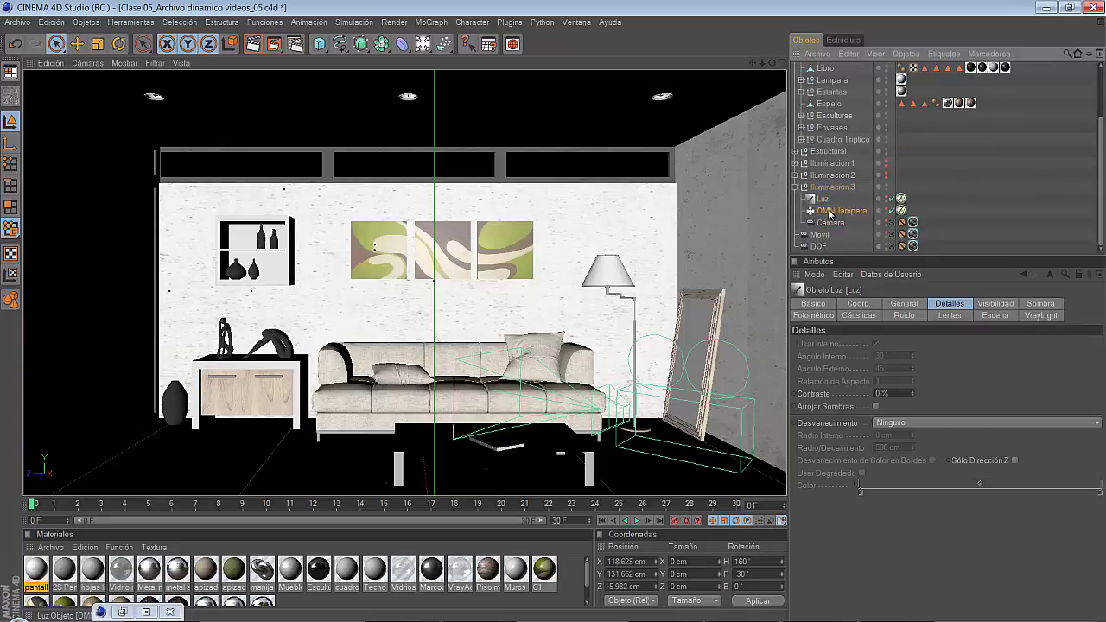
Duplicate OMNI lampara, name the copy 'area', and select its VrayLight tag.
left_click_drag(830, 214, 814, 223, "ctrl")
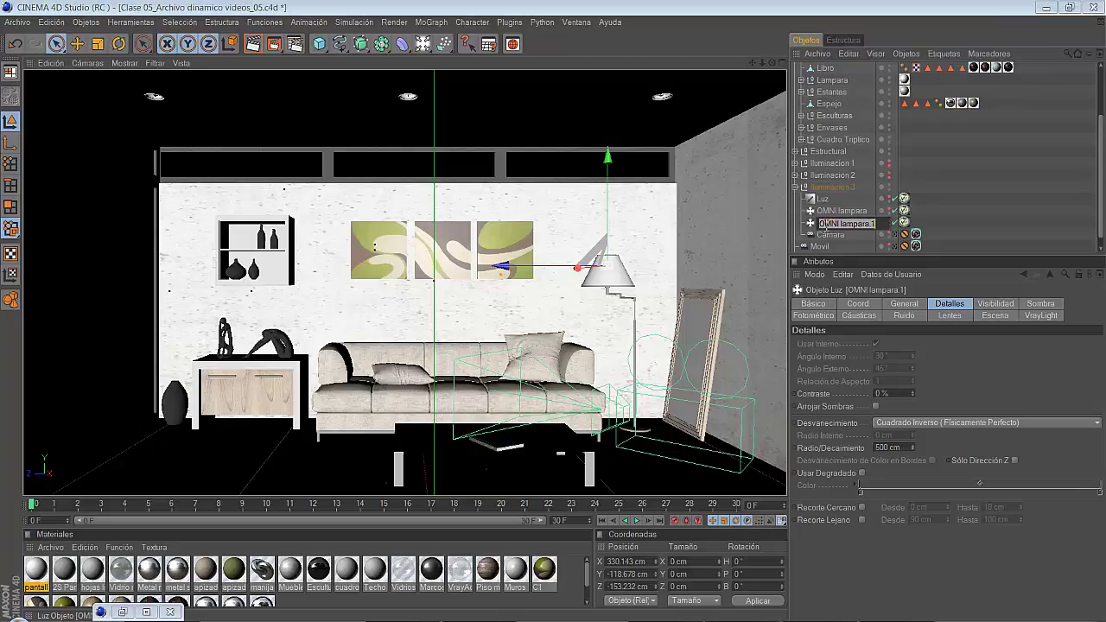
double_click(828, 223)
type("are")
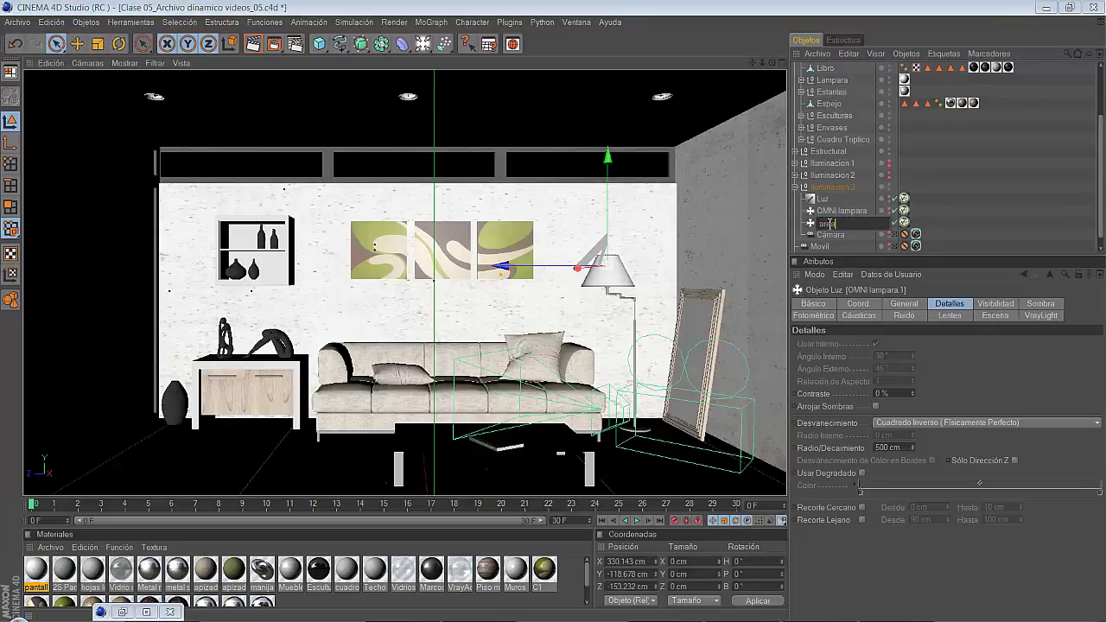
type("a")
key("Return")
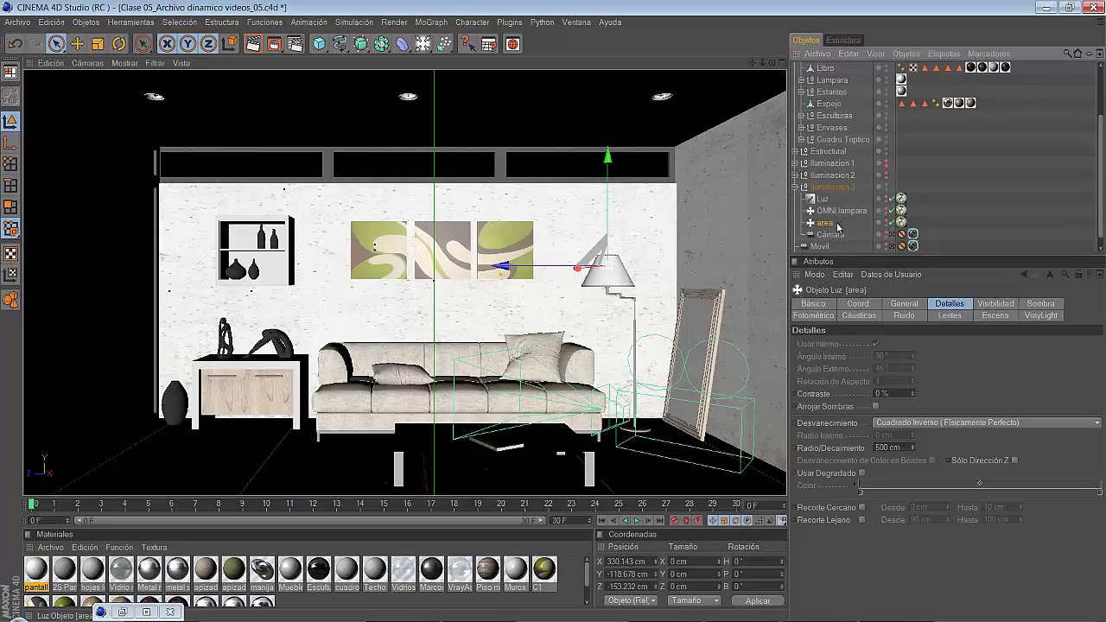
left_click(901, 222)
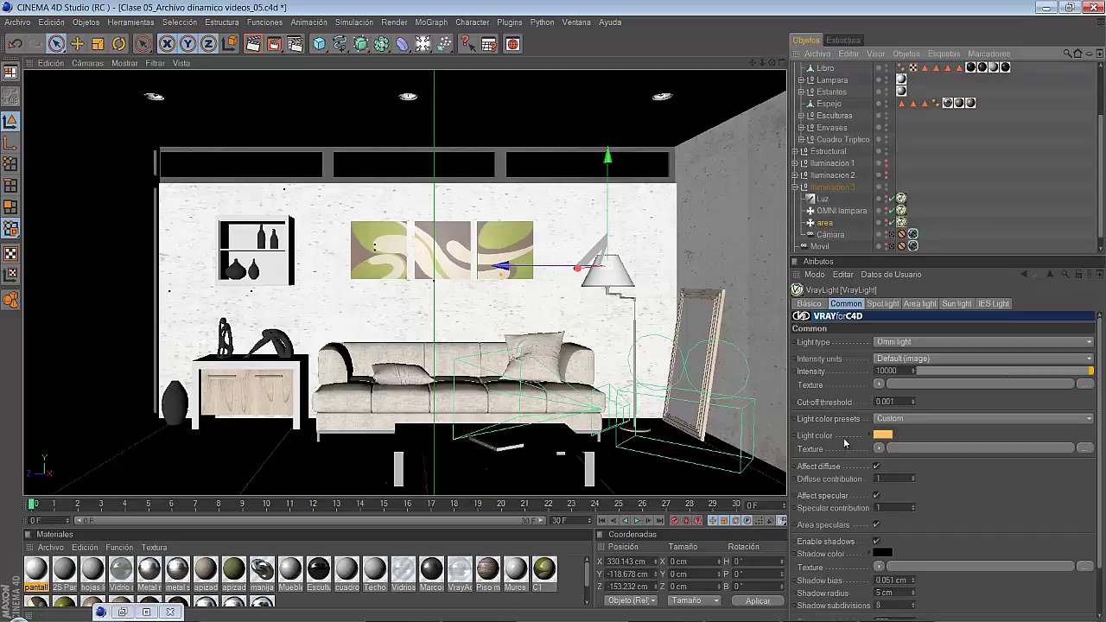
Set the area light's V-Ray light type to Area light in the Common settings.
left_click(849, 305)
left_click(882, 344)
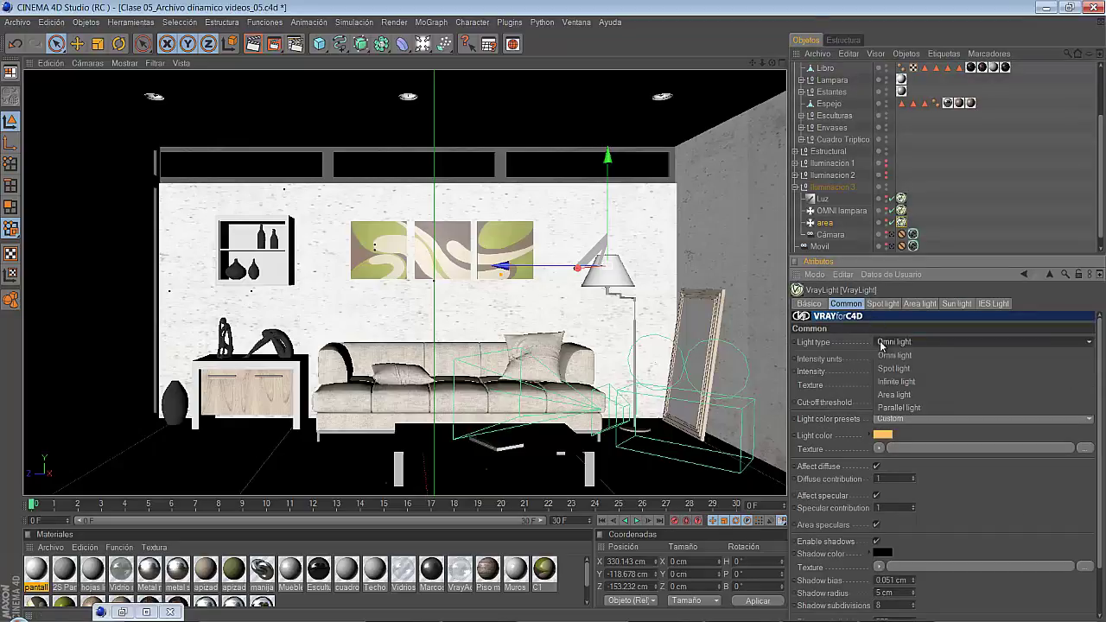
left_click(880, 392)
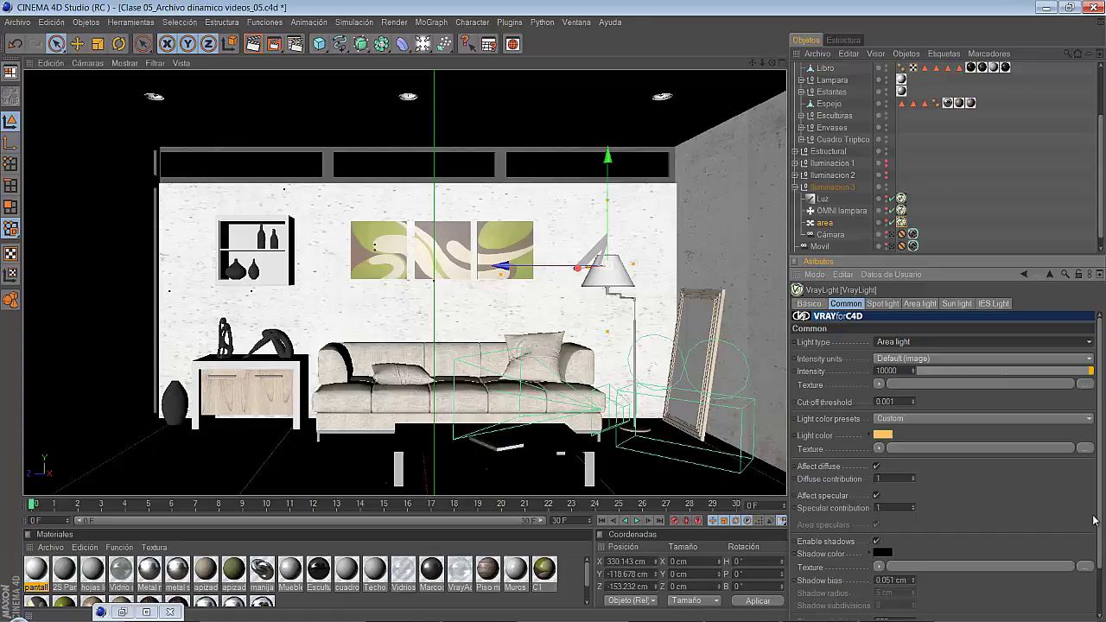
scroll(1101, 522, "down", 3)
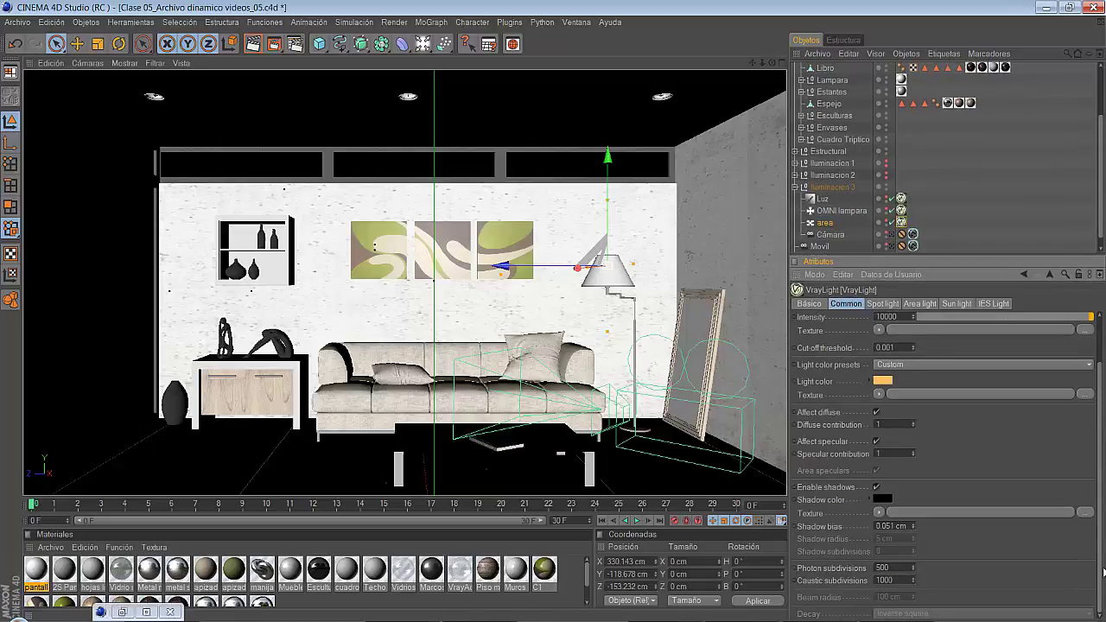
scroll(1012, 370, "up", 1)
scroll(1012, 370, "up", 2)
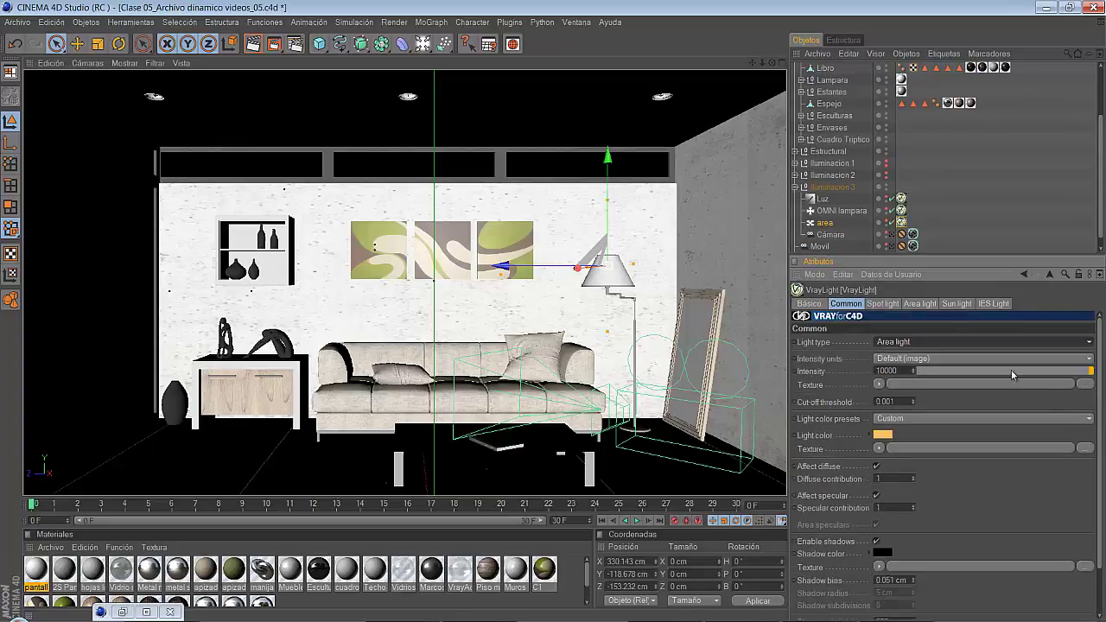
Review the area light's shape settings, keeping Rectangle and selecting the 8 subdivisions value.
left_click(912, 305)
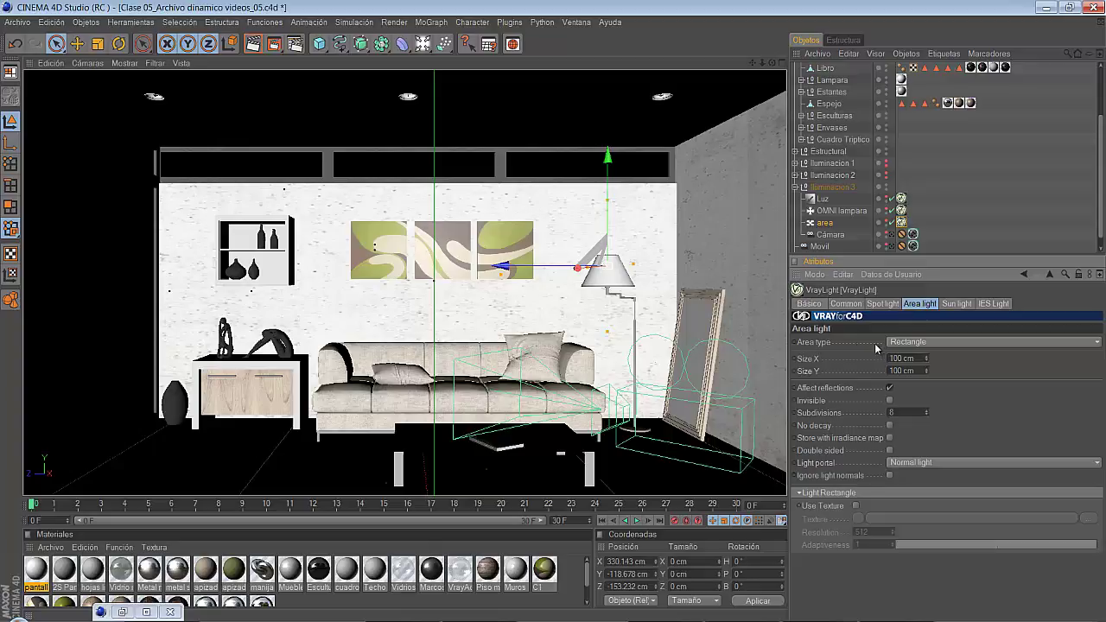
left_click(898, 344)
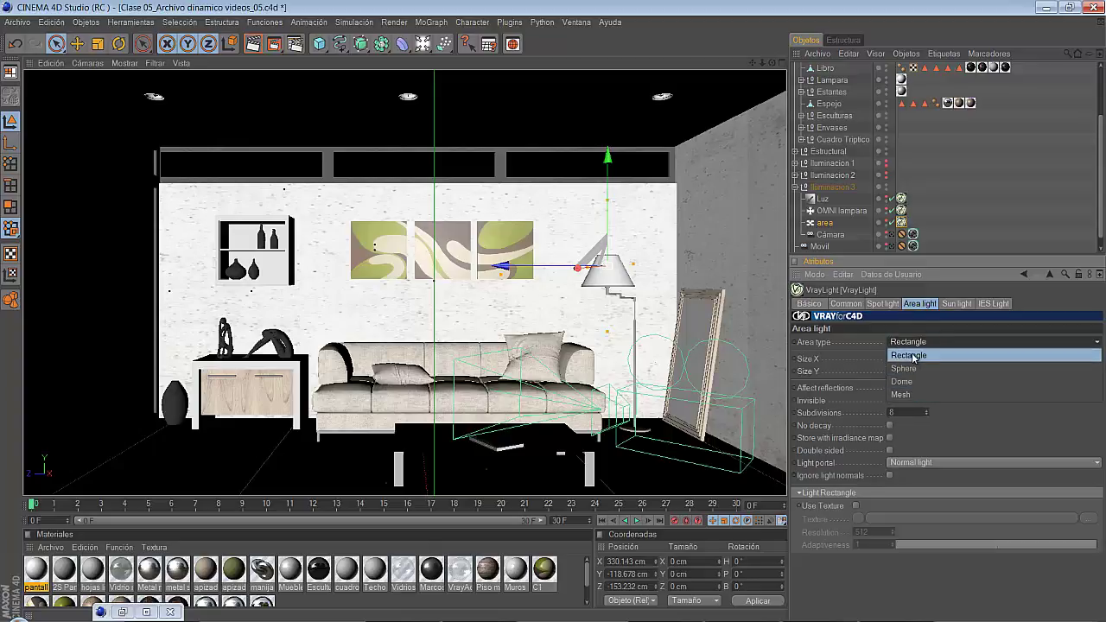
left_click(866, 337)
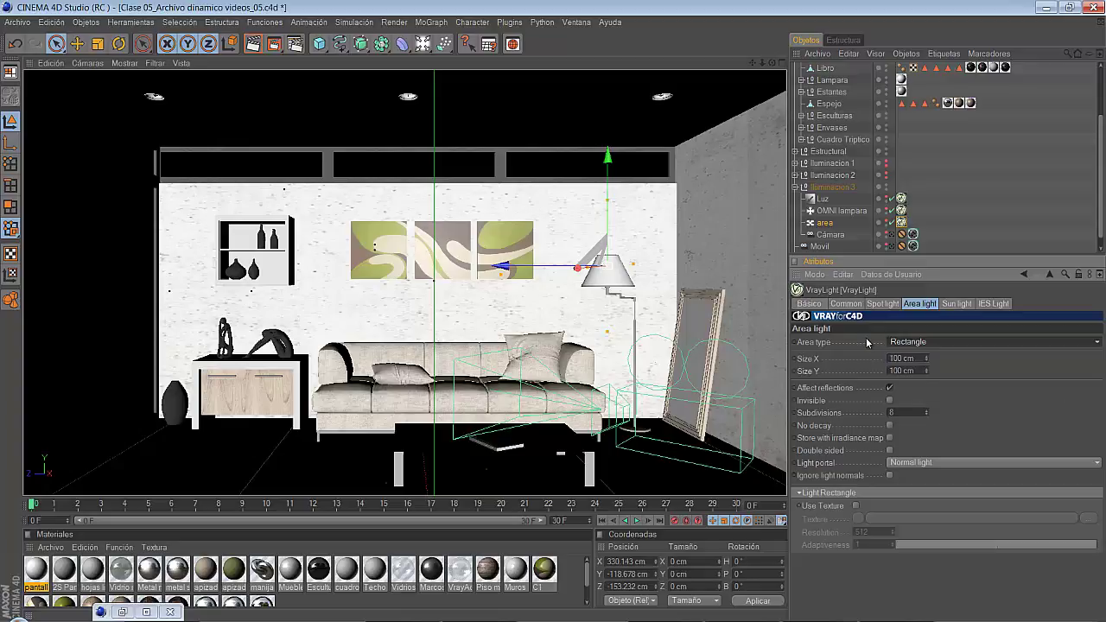
double_click(901, 414)
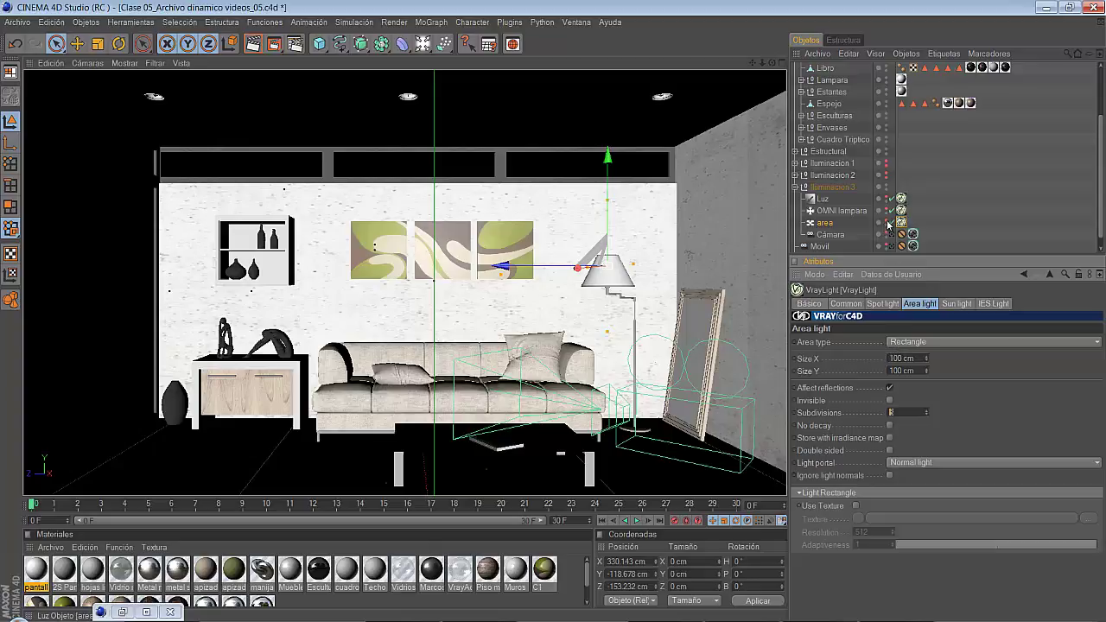
Leave subdivisions at 8 and switch the viewport to the free editor camera.
left_click(889, 225)
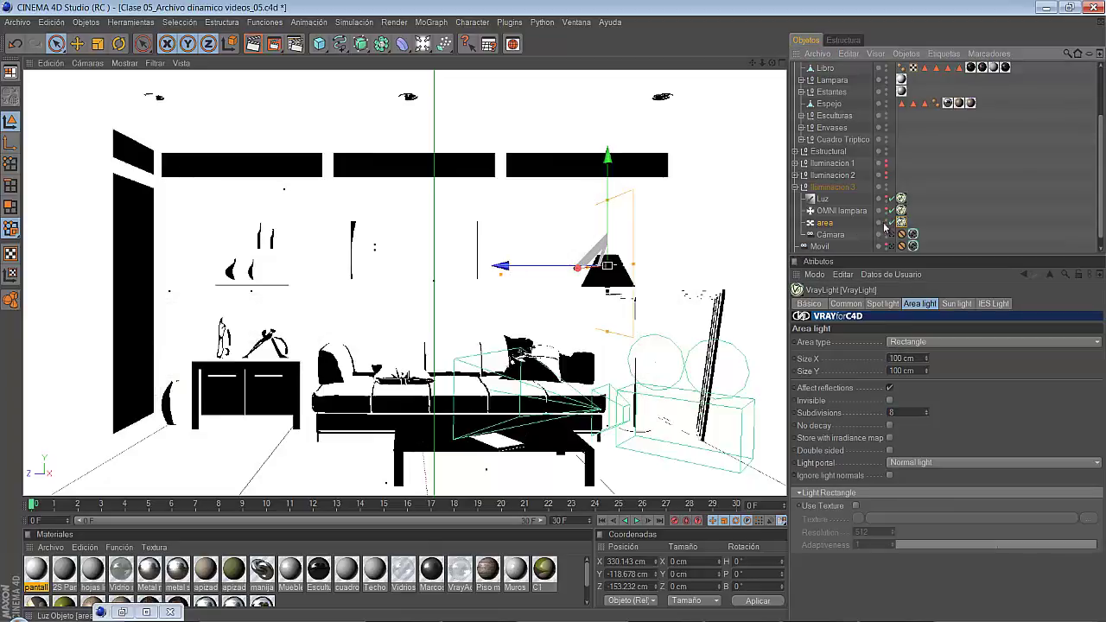
left_click(87, 63)
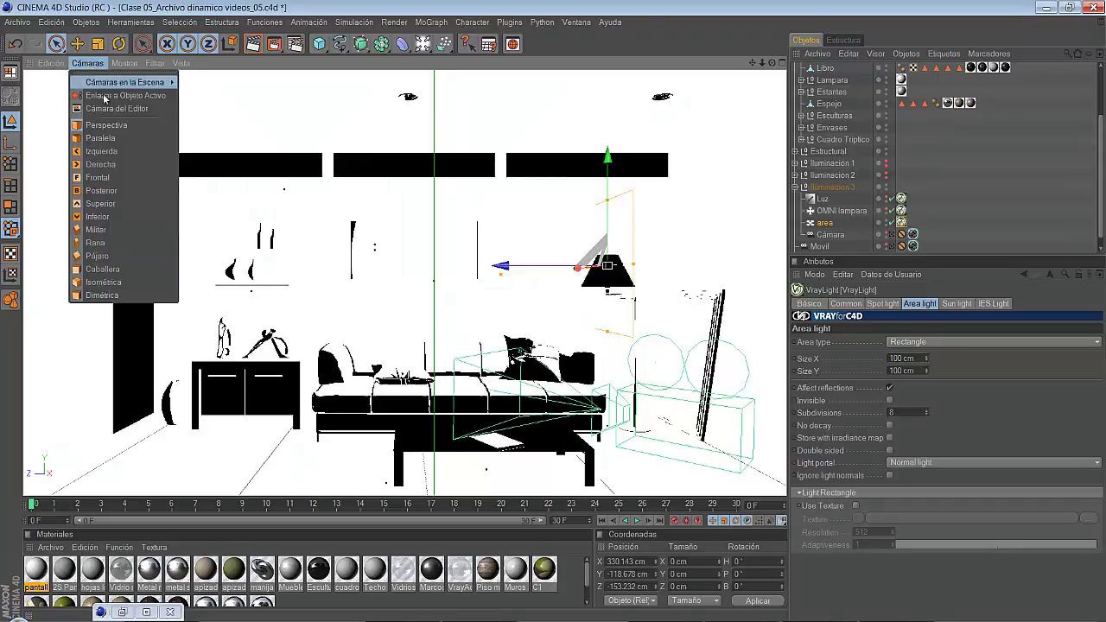
left_click(147, 105)
Zoom and orbit the view to frame the area light beside the floor lamp.
scroll(367, 335, "up", 2)
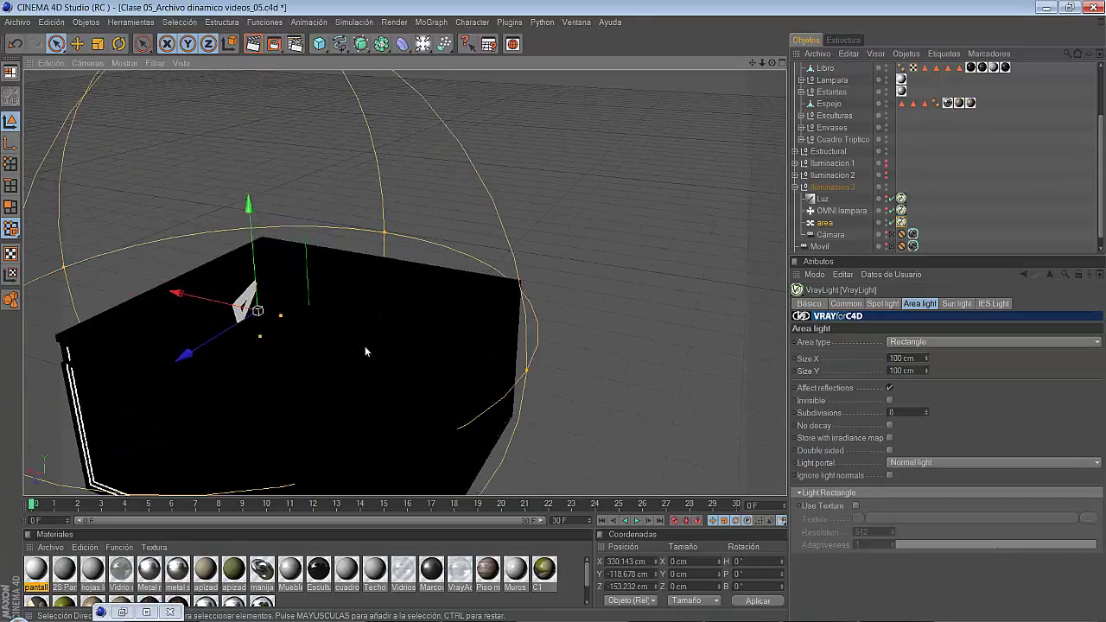
scroll(366, 329, "up", 1)
scroll(365, 321, "up", 2)
scroll(365, 313, "up", 3)
scroll(372, 307, "up", 2)
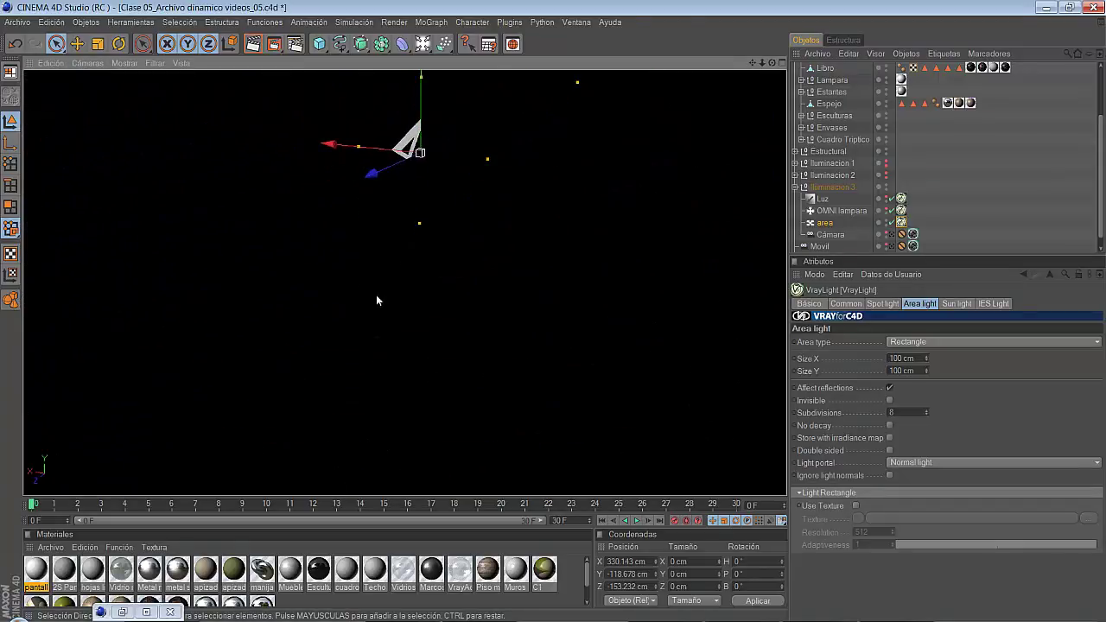
scroll(378, 299, "up", 3)
scroll(452, 203, "up", 3)
scroll(510, 177, "up", 2)
key("o")
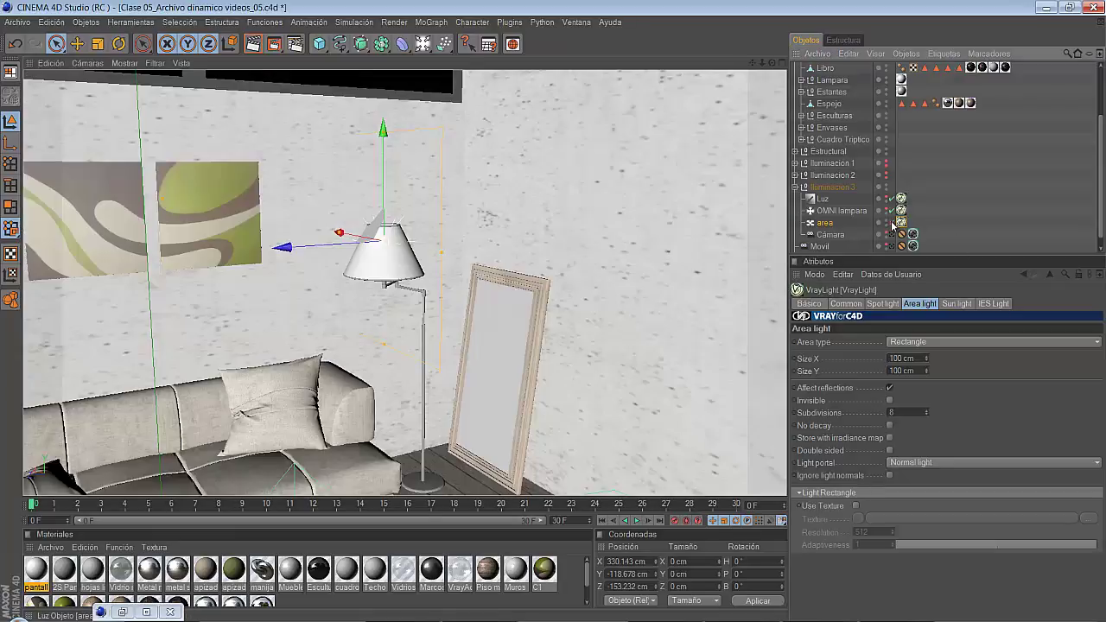
mouse_move(615, 198)
left_mouse_down("alt")
mouse_move(556, 314)
mouse_move(570, 243)
mouse_move(558, 315)
mouse_move(459, 320)
left_mouse_up("alt")
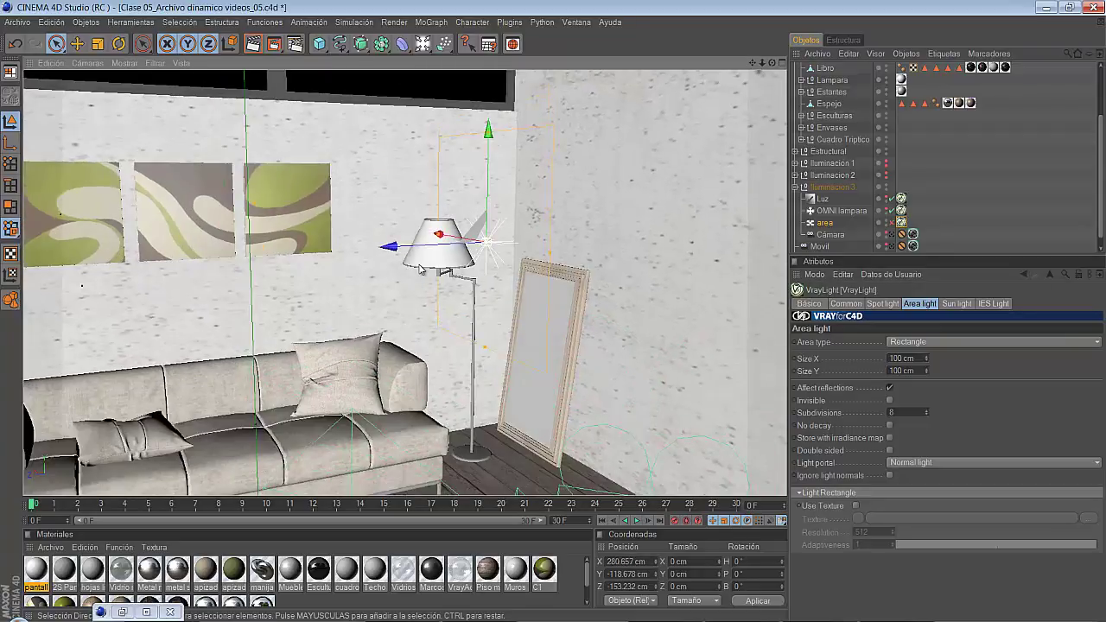
key("ctrl+z")
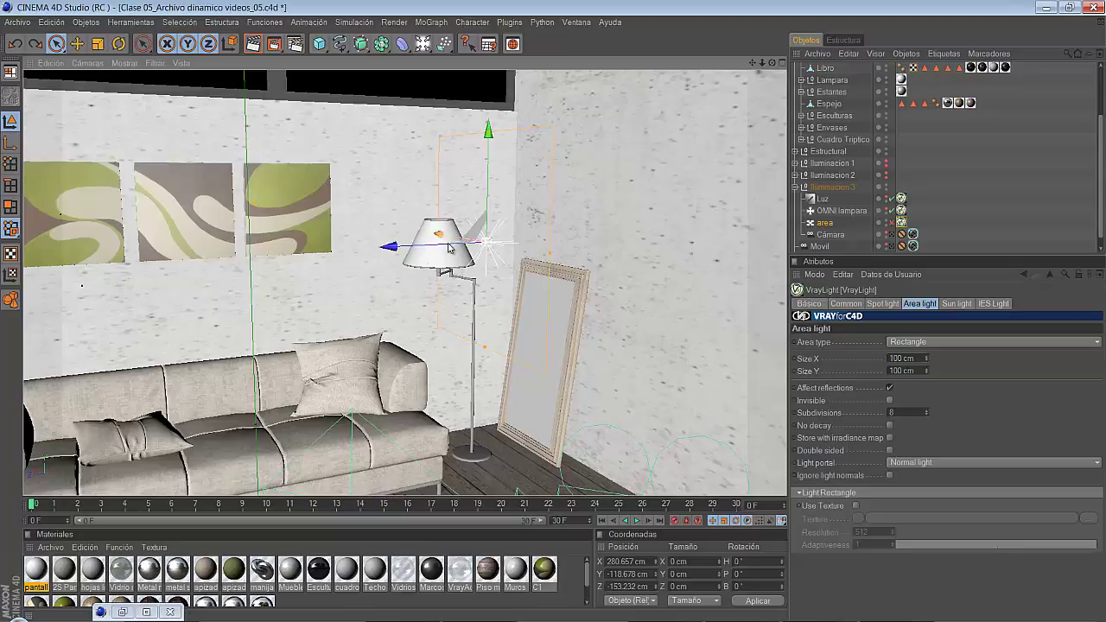
In the top view, set the area light's Z to 220.522 cm and heading to 180°.
middle_click(390, 252)
middle_click(564, 167)
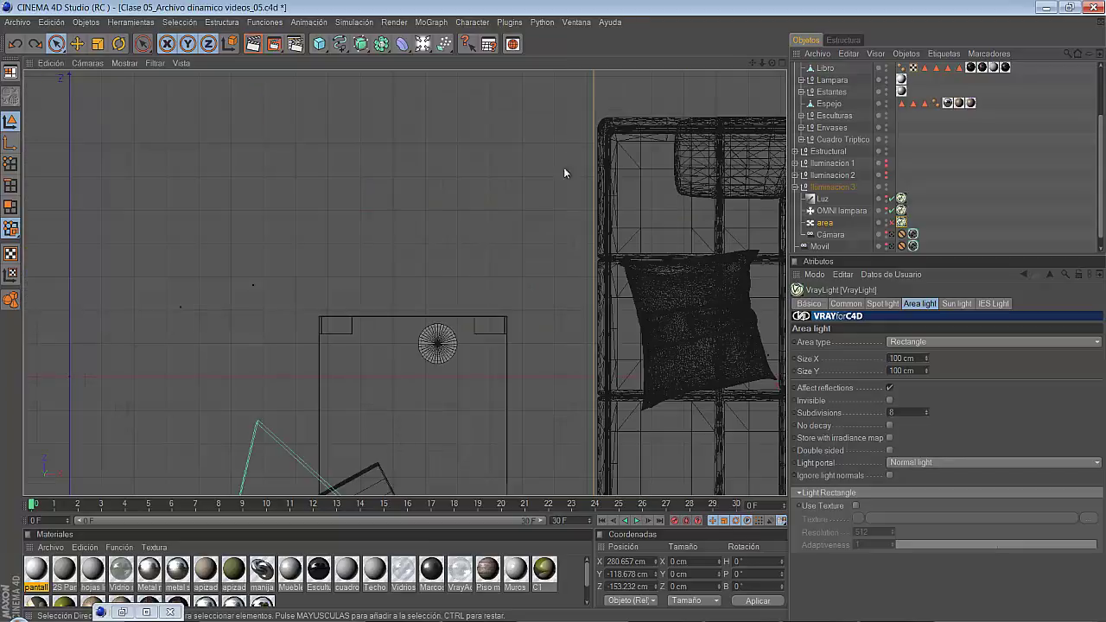
scroll(514, 210, "down", 2)
scroll(511, 223, "down", 2)
scroll(507, 242, "down", 3)
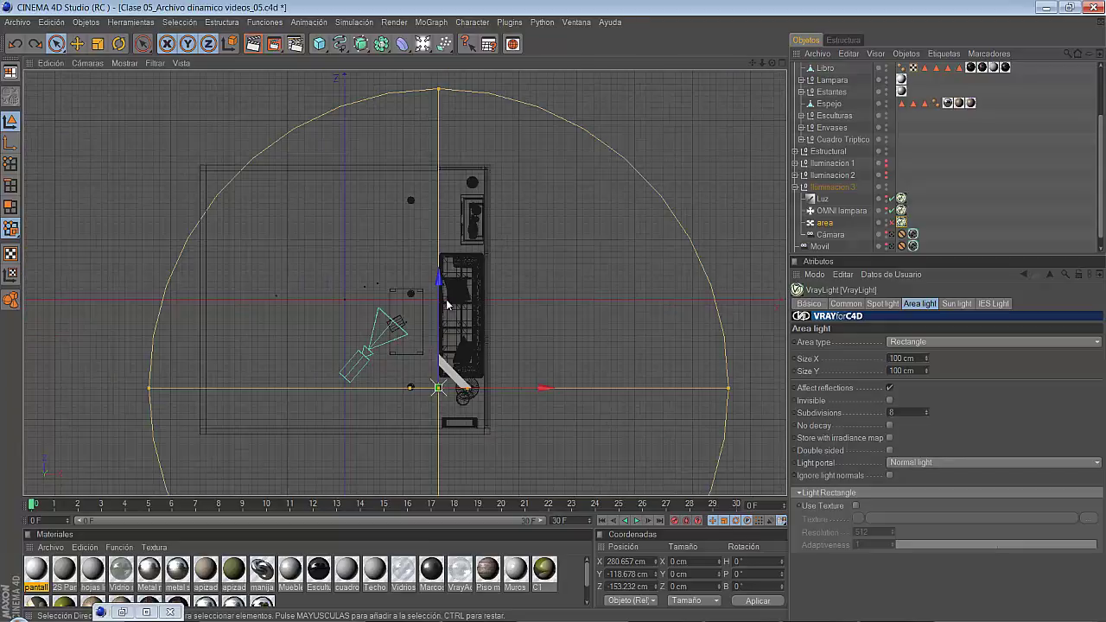
key("ctrl+z")
scroll(553, 309, "up", 3)
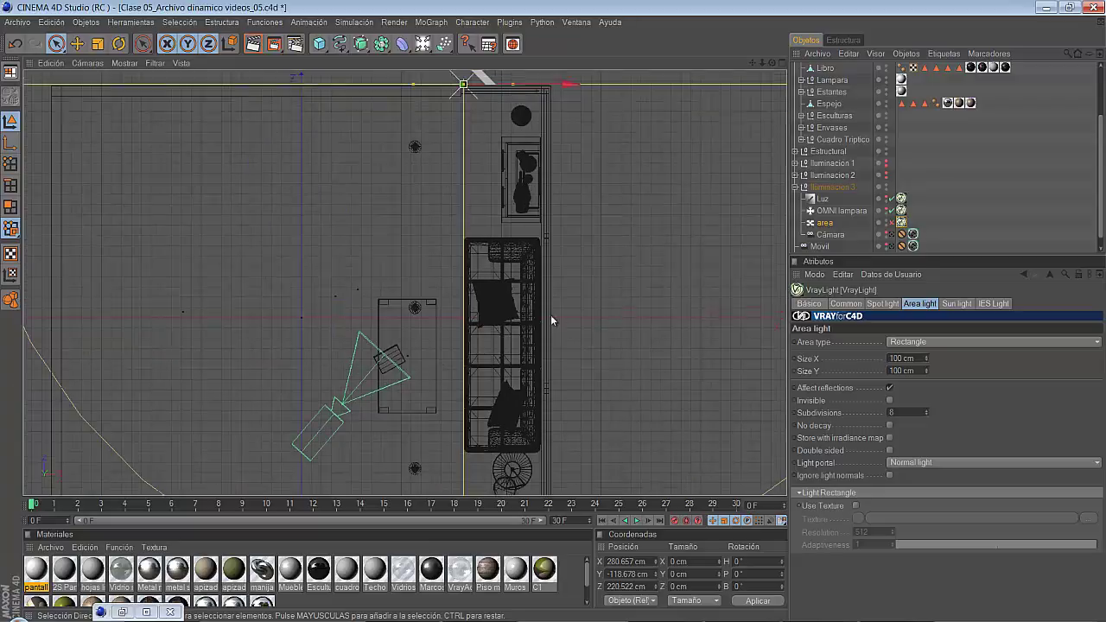
scroll(551, 314, "up", 3)
scroll(409, 251, "up", 3)
middle_click_drag(408, 281, 422, 239, "alt")
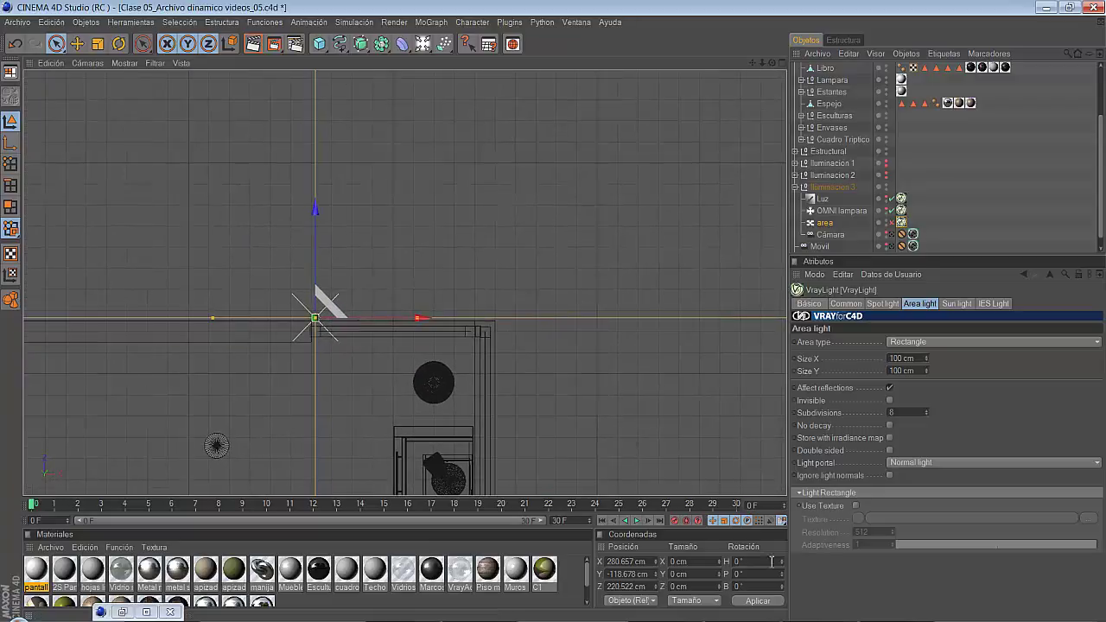
type("180")
key("Return")
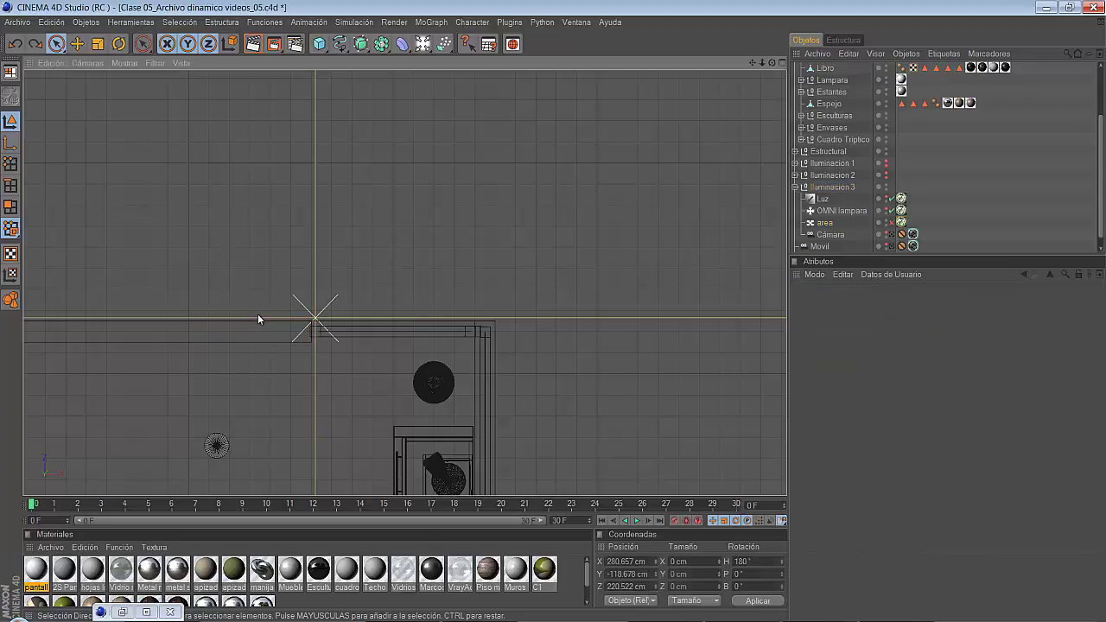
Move the area light along X beside the window and narrow its width to 84.76 cm.
left_click_drag(259, 316, 555, 317)
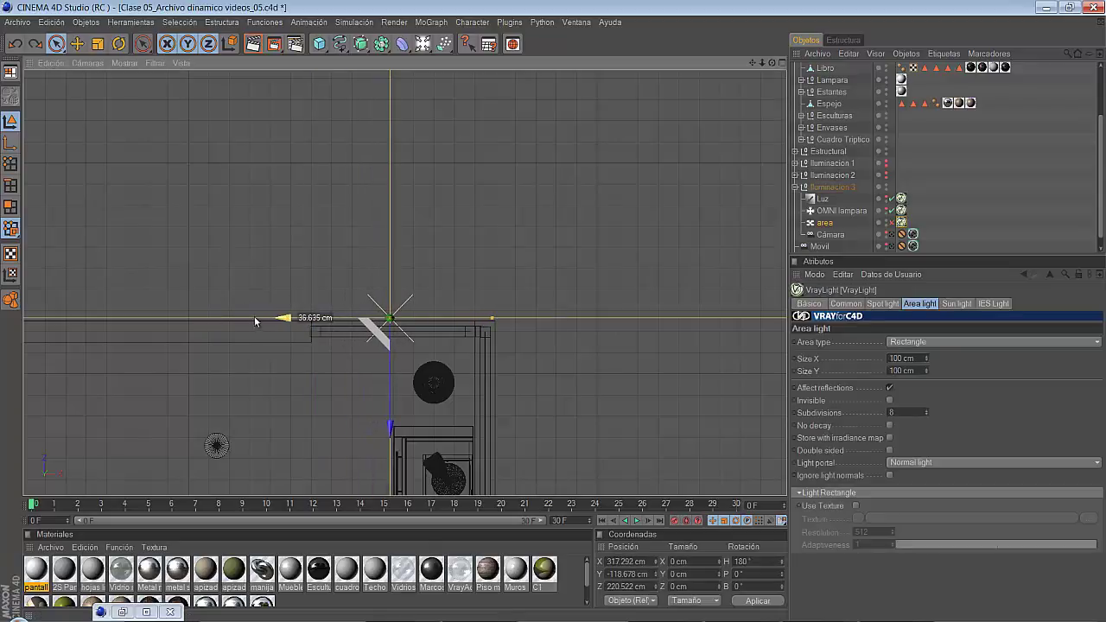
scroll(339, 384, "up", 3)
middle_click_drag(539, 363, 366, 384, "alt")
mouse_move(568, 309)
middle_mouse_down("alt")
mouse_move(400, 401)
mouse_move(553, 314)
mouse_move(439, 373)
middle_mouse_up("alt")
mouse_move(306, 289)
left_mouse_down()
mouse_move(554, 311)
mouse_move(311, 317)
left_mouse_up()
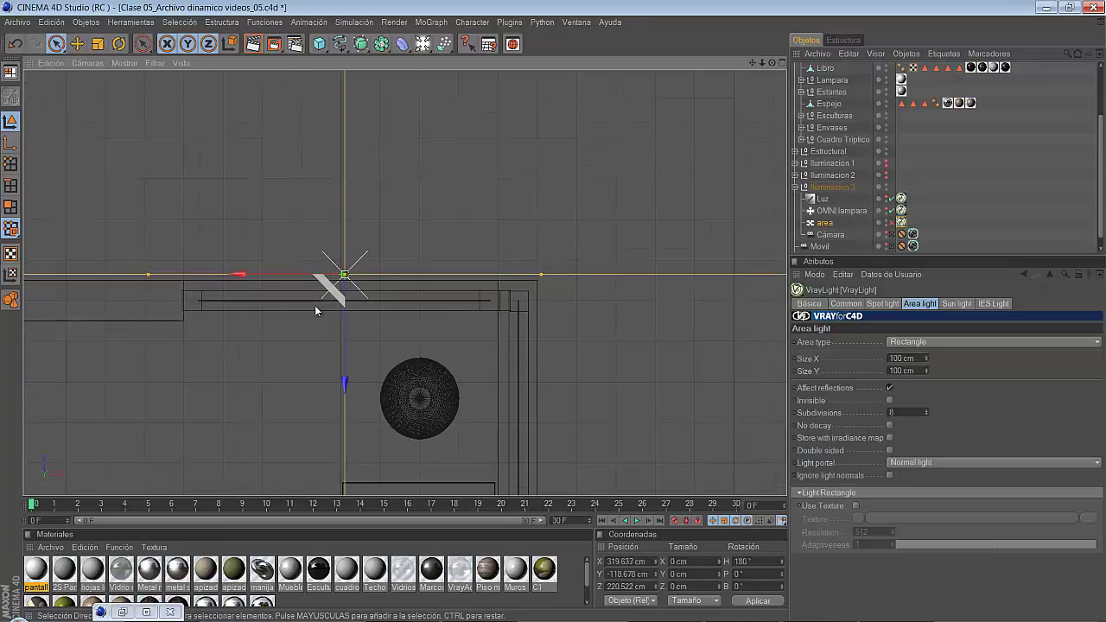
mouse_move(542, 276)
left_mouse_down()
mouse_move(553, 316)
mouse_move(390, 350)
left_mouse_up()
In the front view, stretch the area light to 223.007 cm tall over the window.
middle_click(327, 330)
middle_click(529, 358)
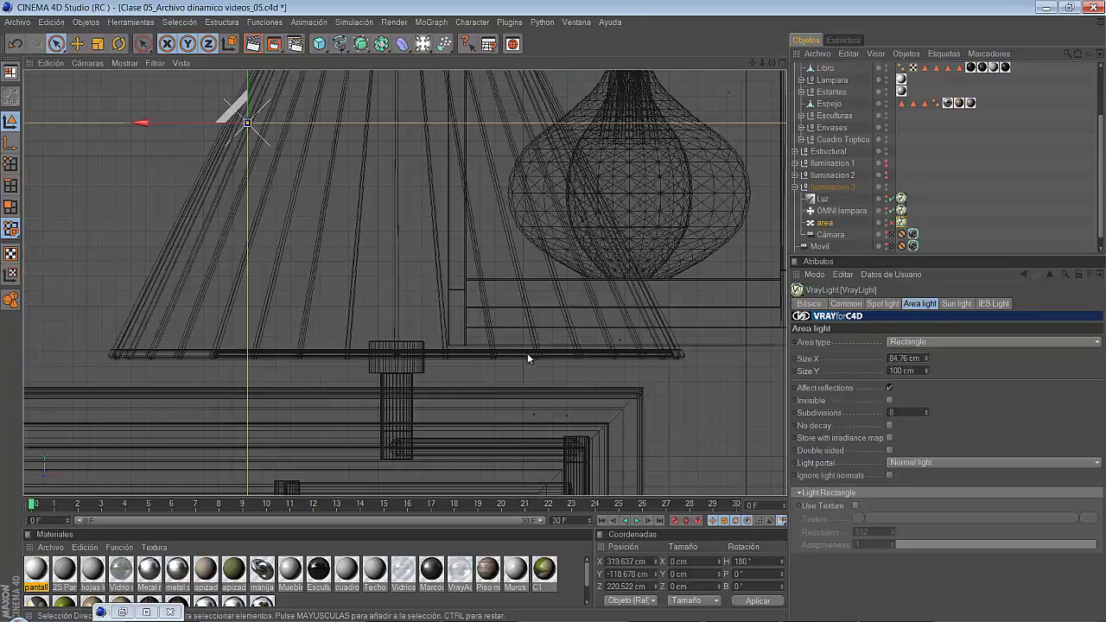
scroll(529, 358, "down", 3)
scroll(518, 364, "down", 3)
scroll(524, 364, "down", 2)
scroll(518, 366, "down", 2)
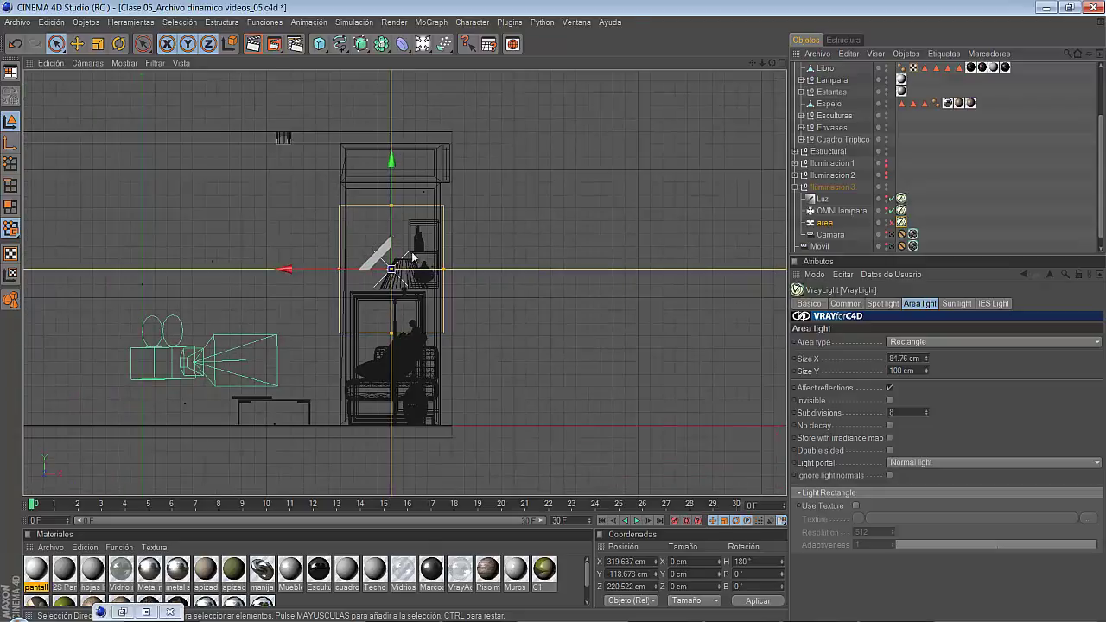
mouse_move(391, 208)
left_mouse_down()
mouse_move(394, 222)
mouse_move(391, 143)
left_mouse_up()
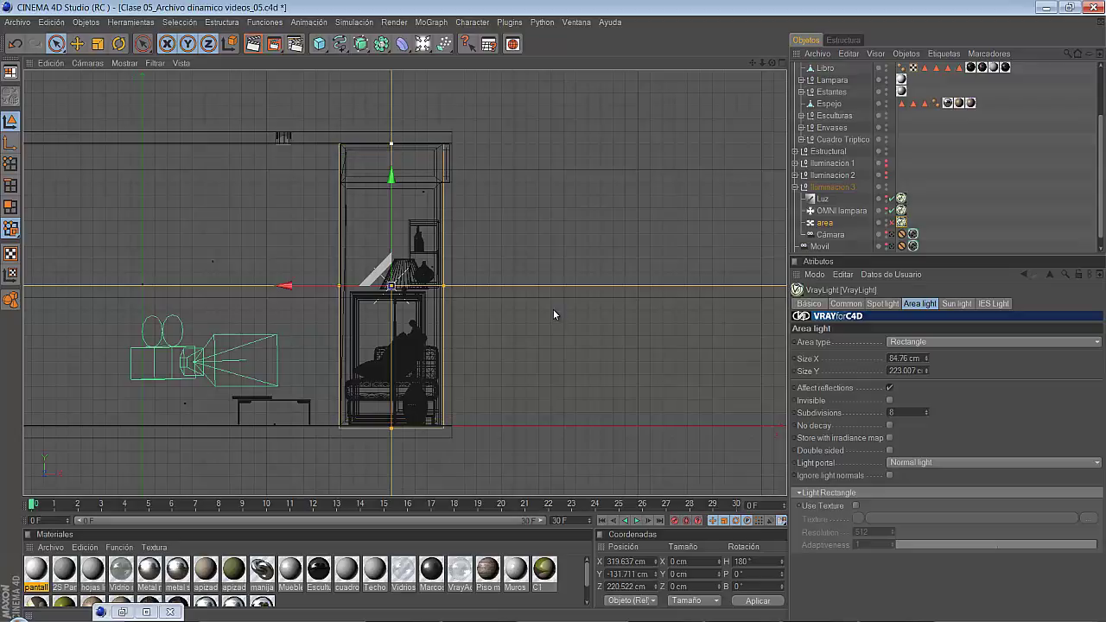
middle_click(264, 214)
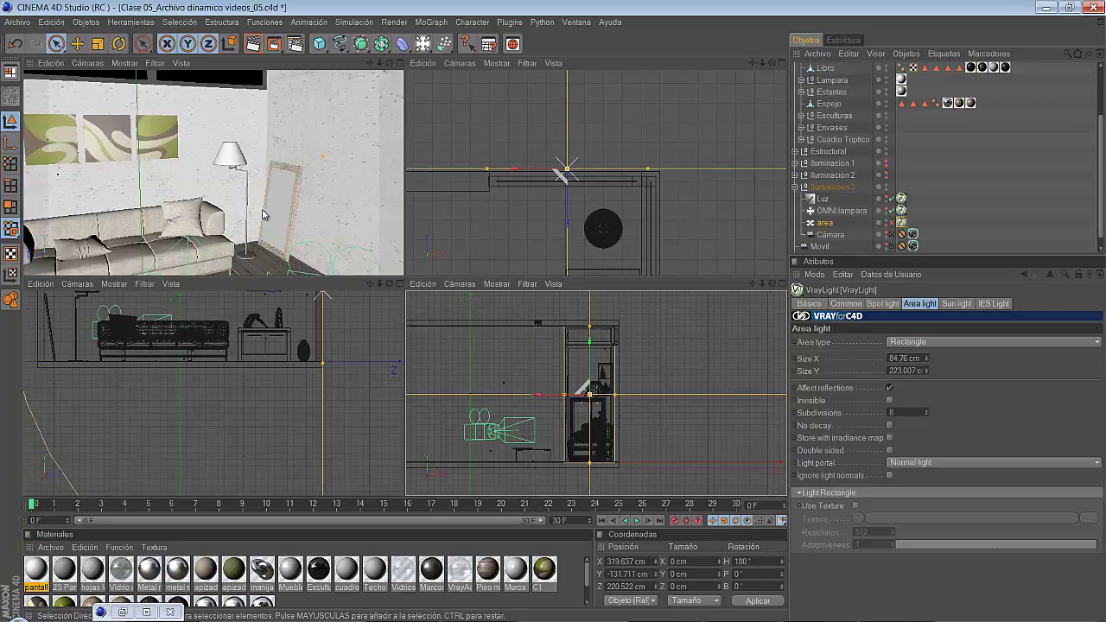
View the room through the scene camera Cámara in a full-size perspective view.
middle_click(265, 214)
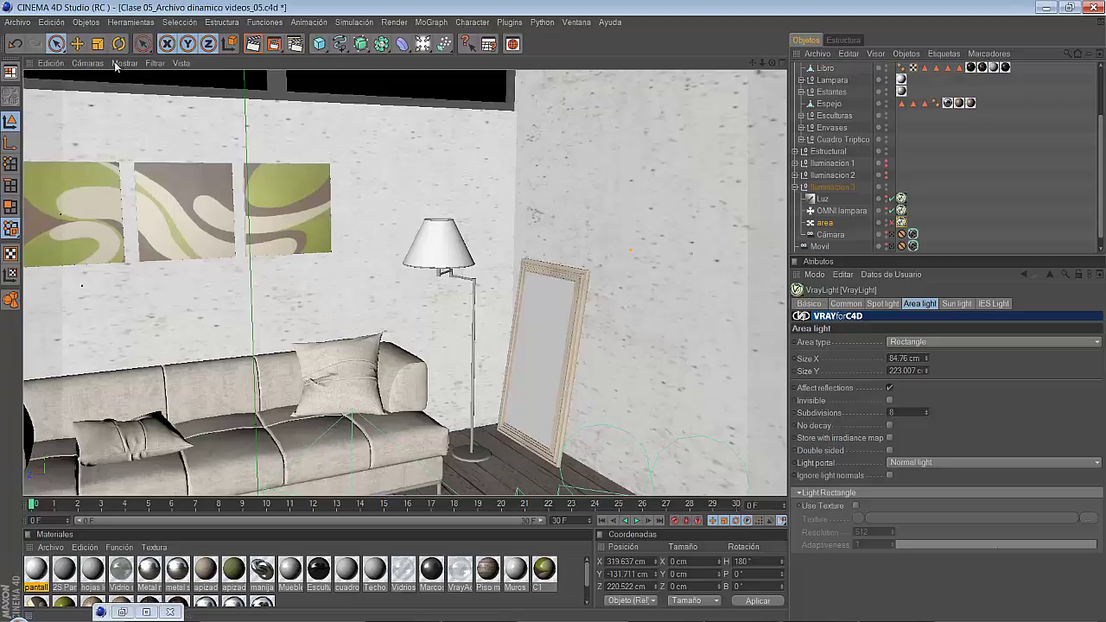
left_click(88, 63)
mouse_move(125, 82)
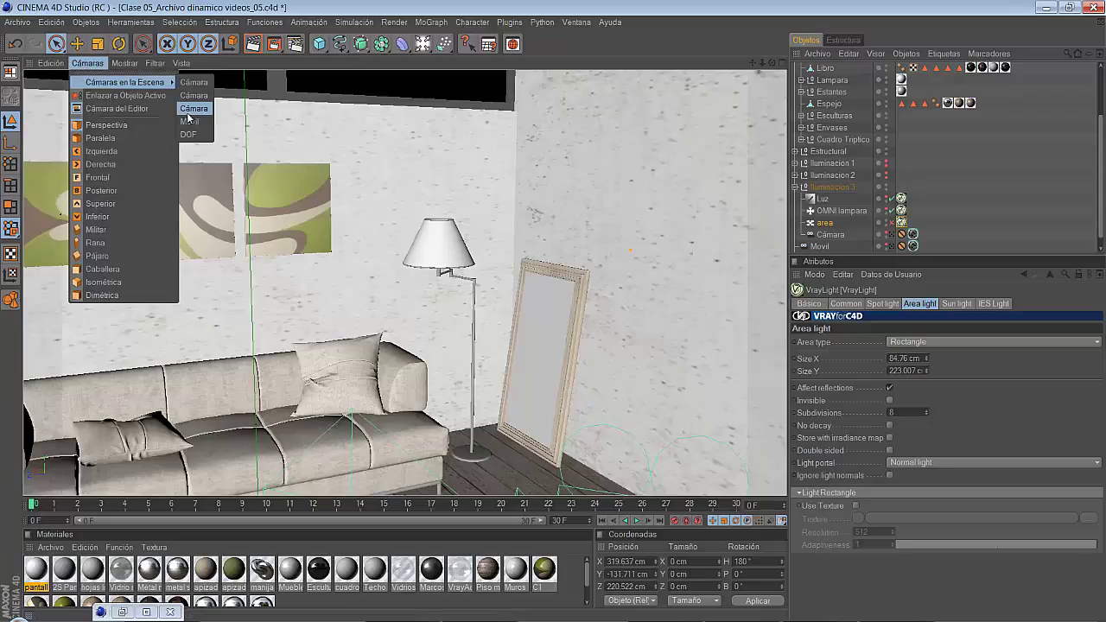
left_click(197, 107)
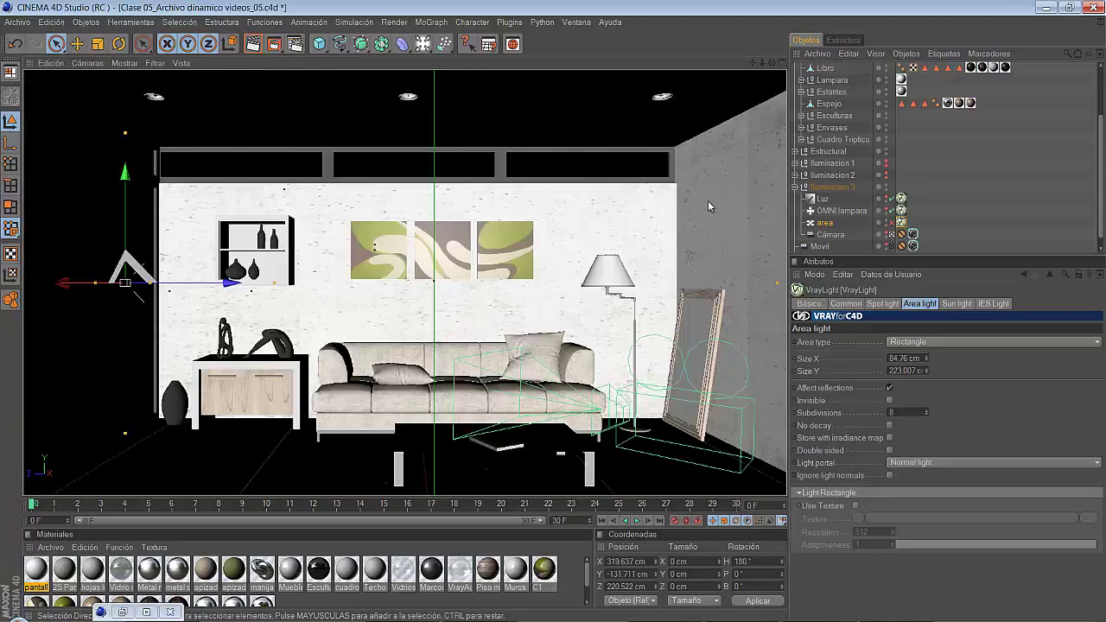
Toggle the area light off and on, then select its 10000 intensity value in the Common settings.
left_click(867, 234)
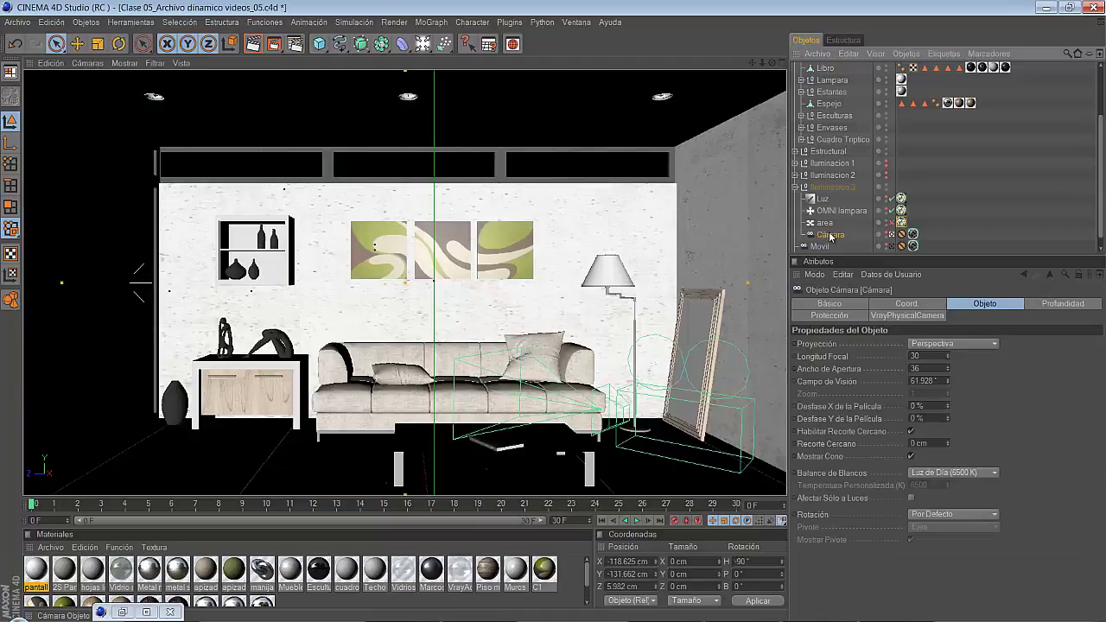
left_click(893, 223)
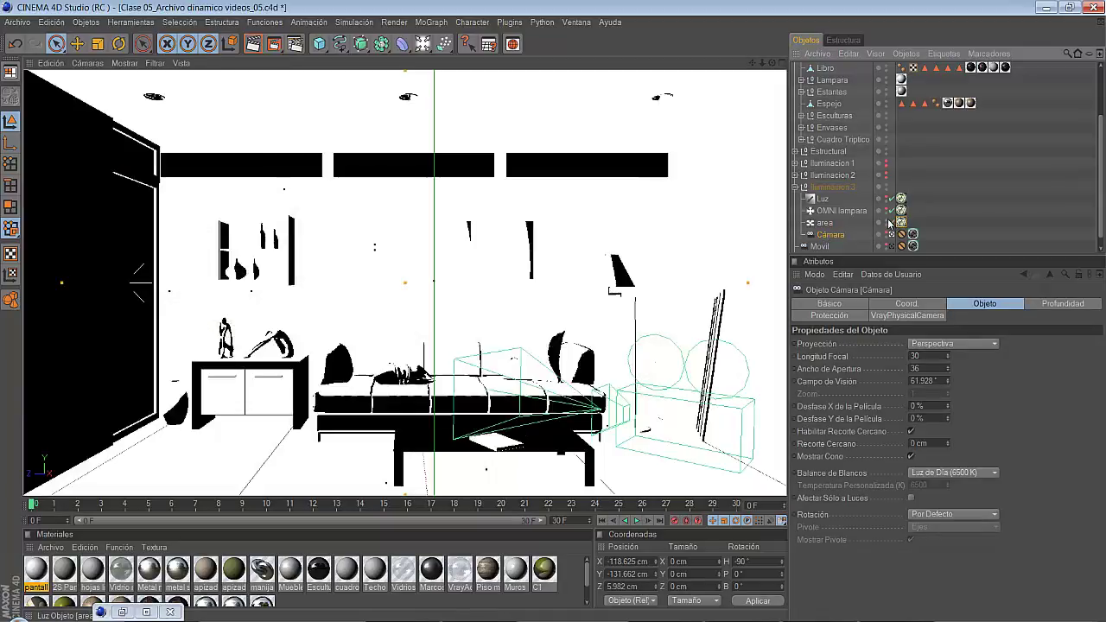
left_click(888, 223)
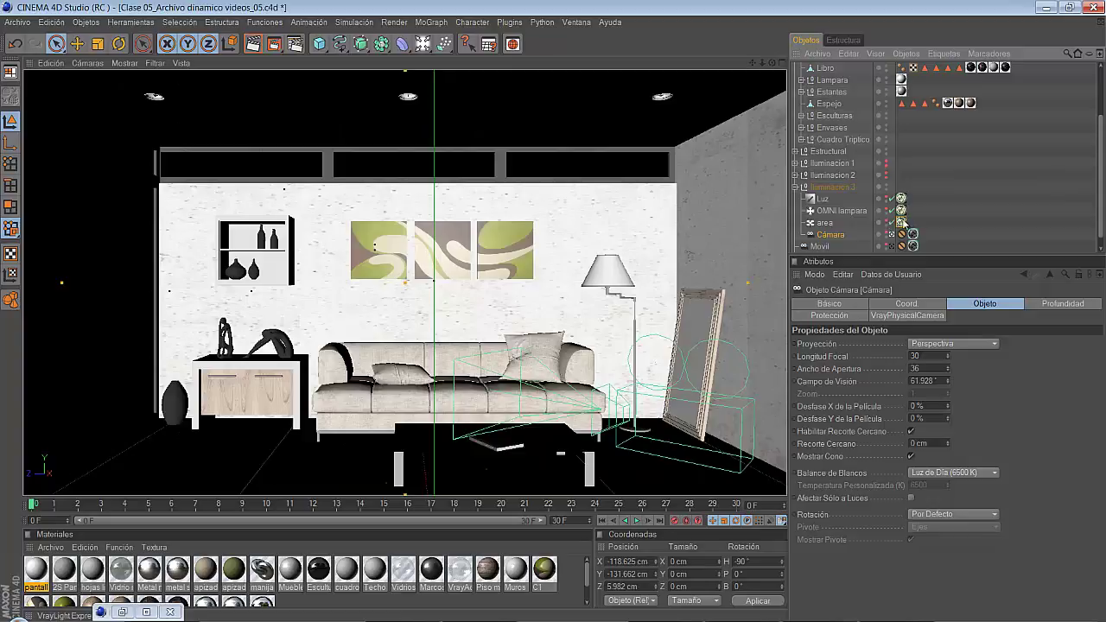
left_click(902, 222)
left_click(847, 304)
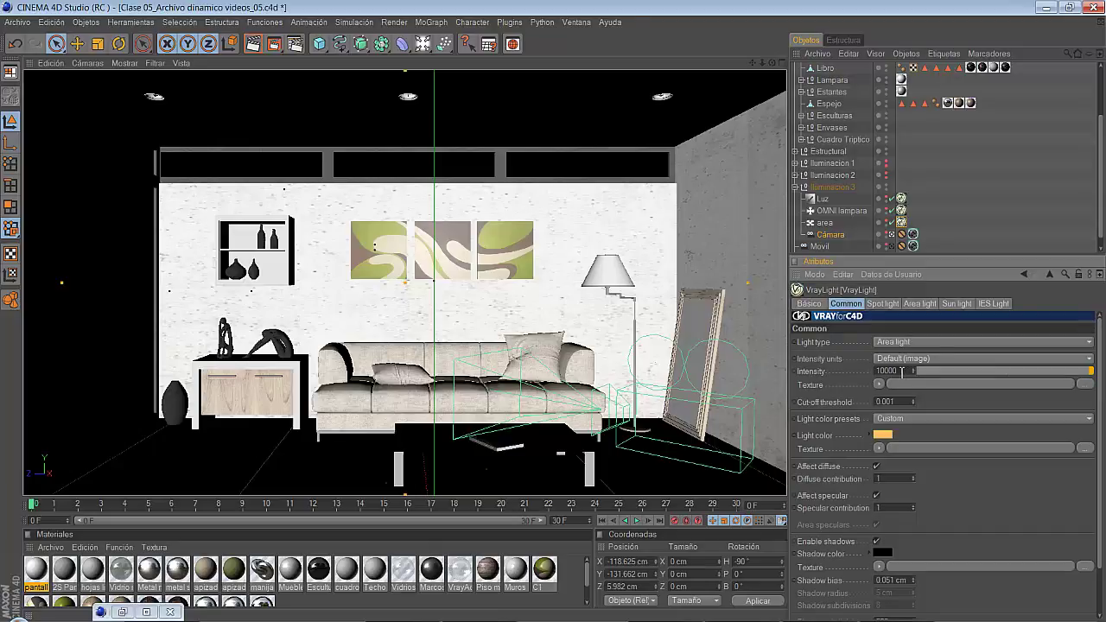
left_click_drag(905, 372, 870, 374)
Set the area light's intensity to 100 and its colour to pale cyan (R 195, G 241, B 255).
type("100")
key("Return")
left_click(880, 436)
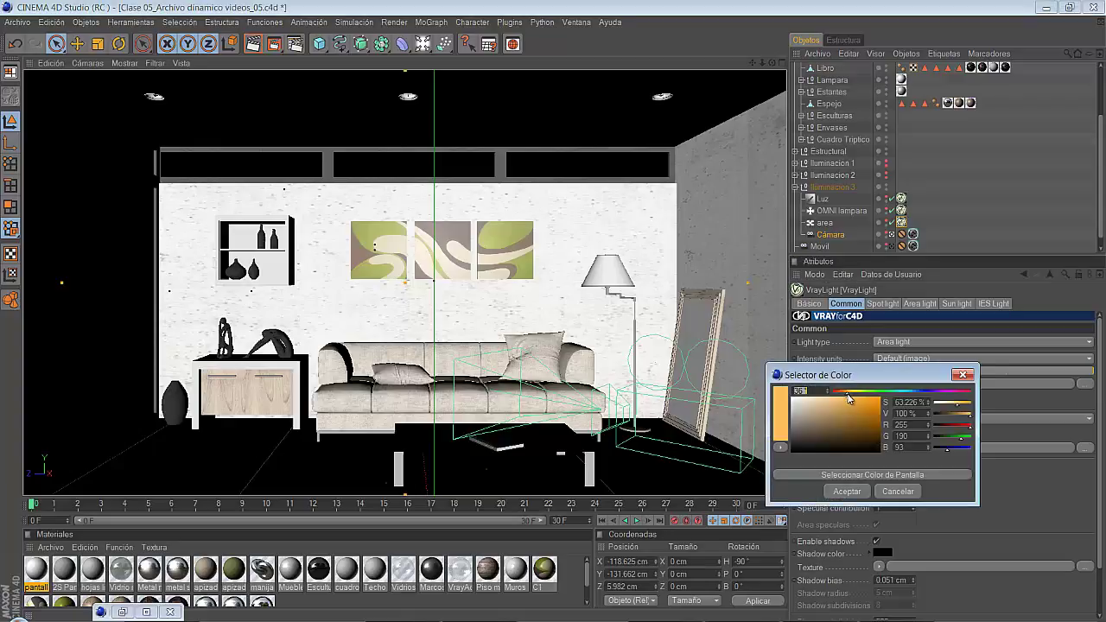
mouse_move(853, 398)
left_mouse_down()
mouse_move(908, 405)
mouse_move(814, 338)
left_mouse_up()
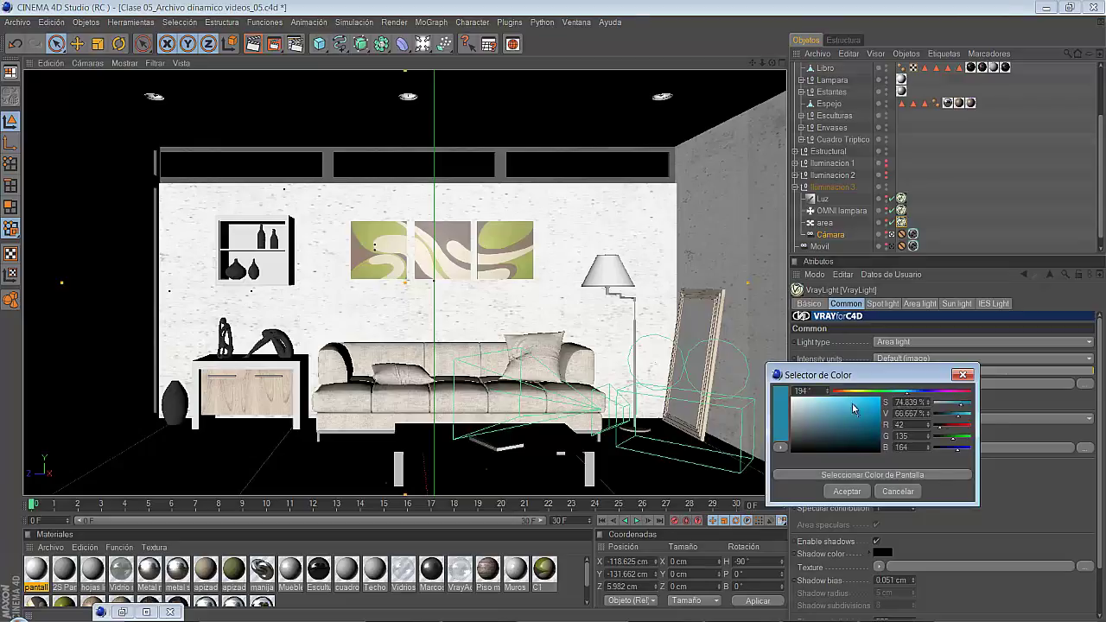
left_click(847, 491)
Make the area light's surface invisible, then check the Luz light and reselect area.
left_click(920, 303)
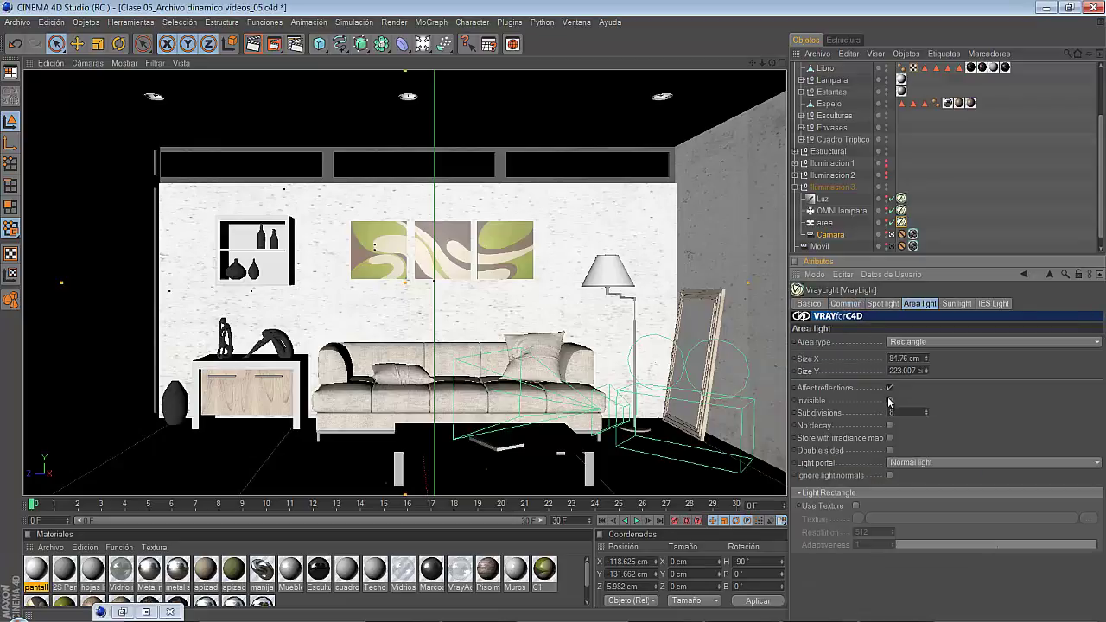
left_click(890, 401)
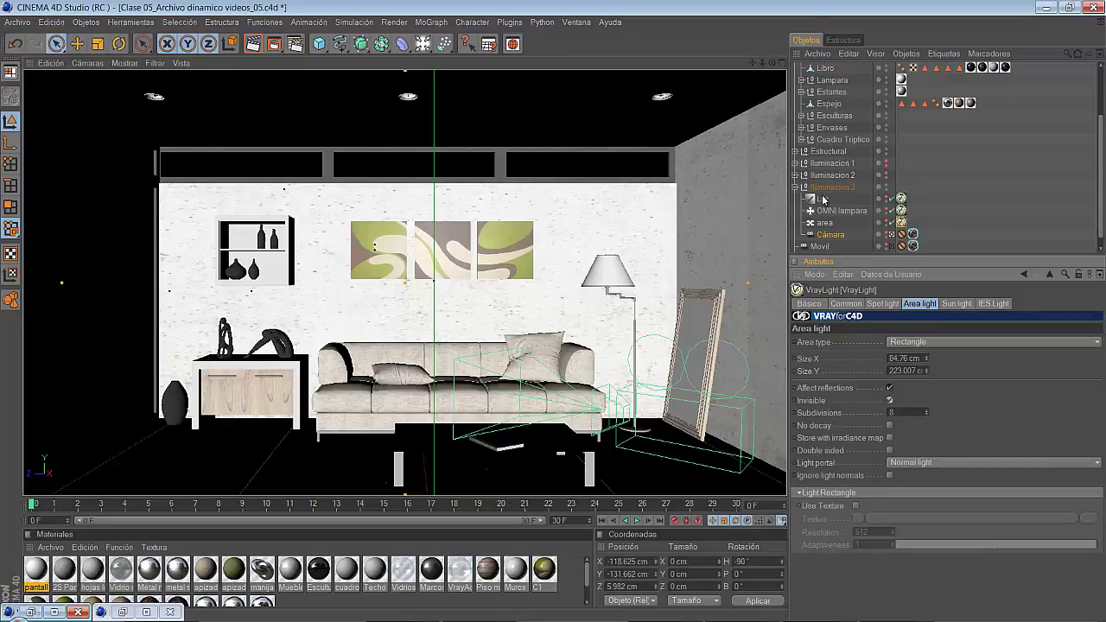
left_click(823, 199)
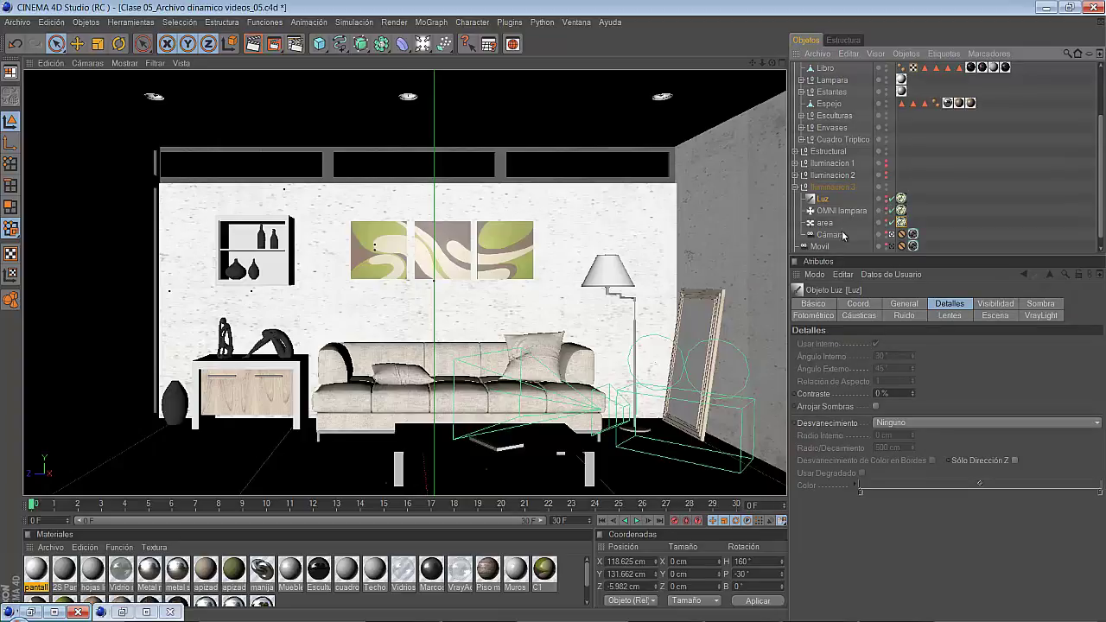
left_click(822, 223)
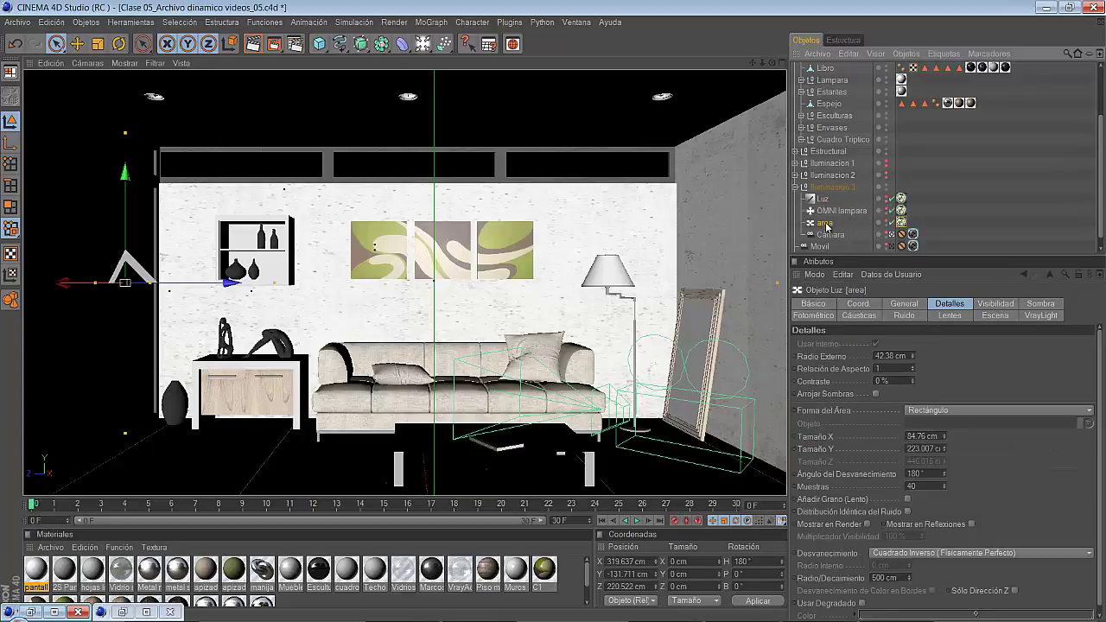
Render the living room in the Picture Viewer, then minimize the Visor de Imágenes window.
left_click(274, 43)
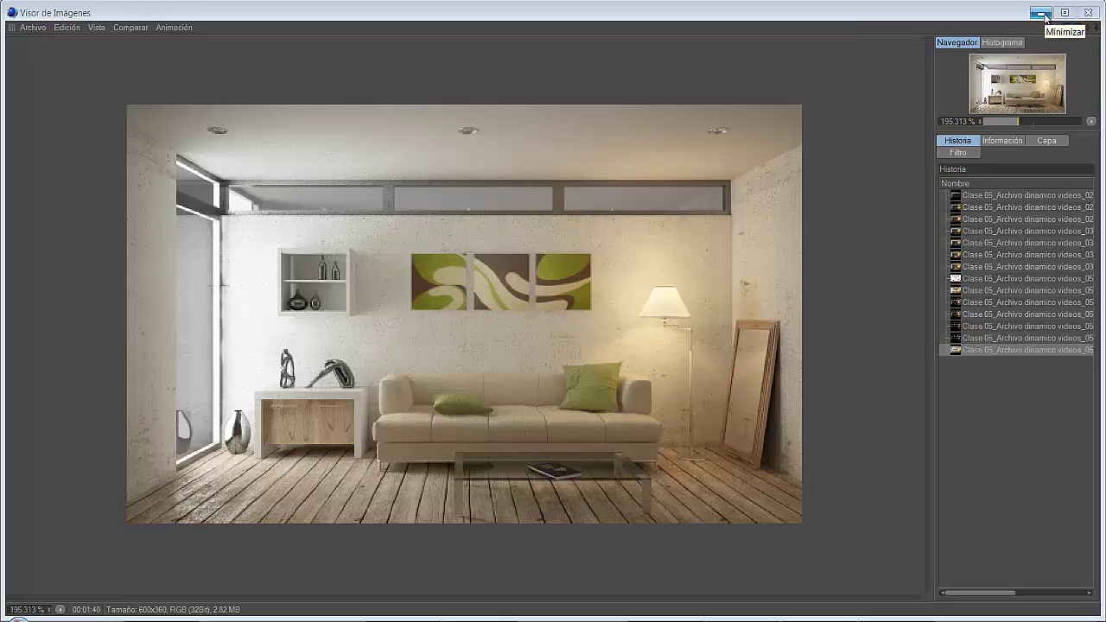
left_click(1043, 12)
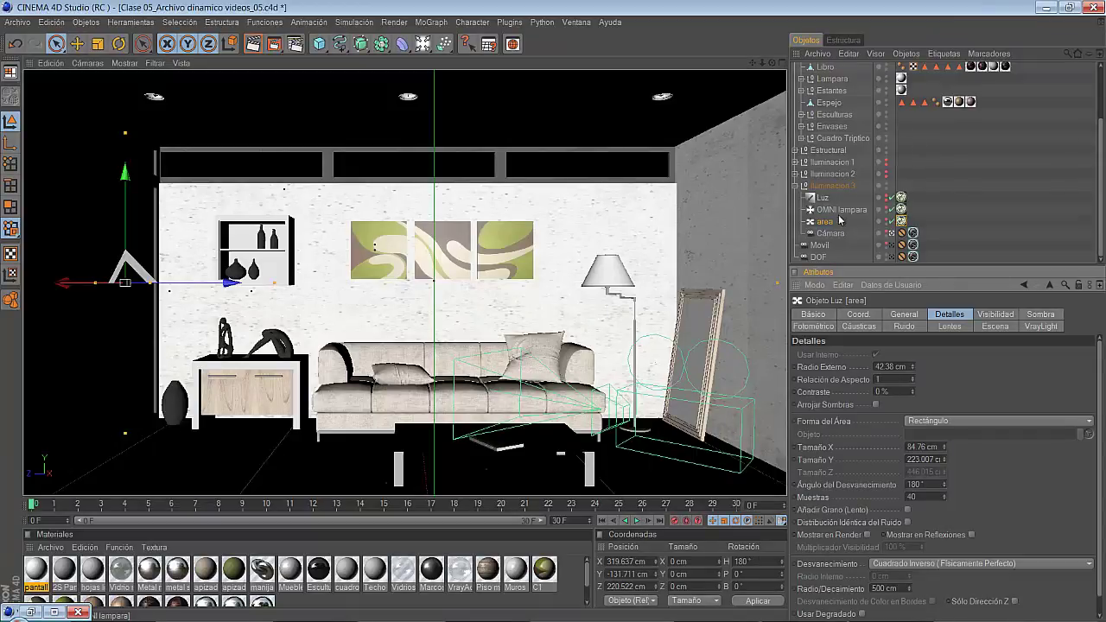
Move the area light further right across the room along its Z axis.
left_click(826, 227)
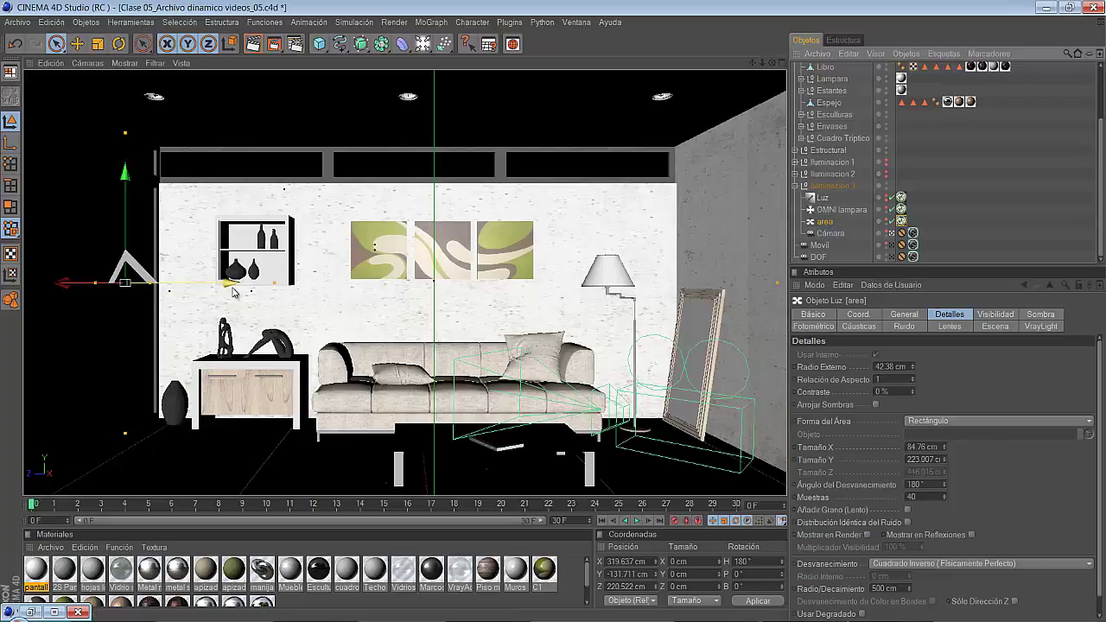
left_click_drag(238, 290, 556, 315)
left_click_drag(152, 283, 470, 282)
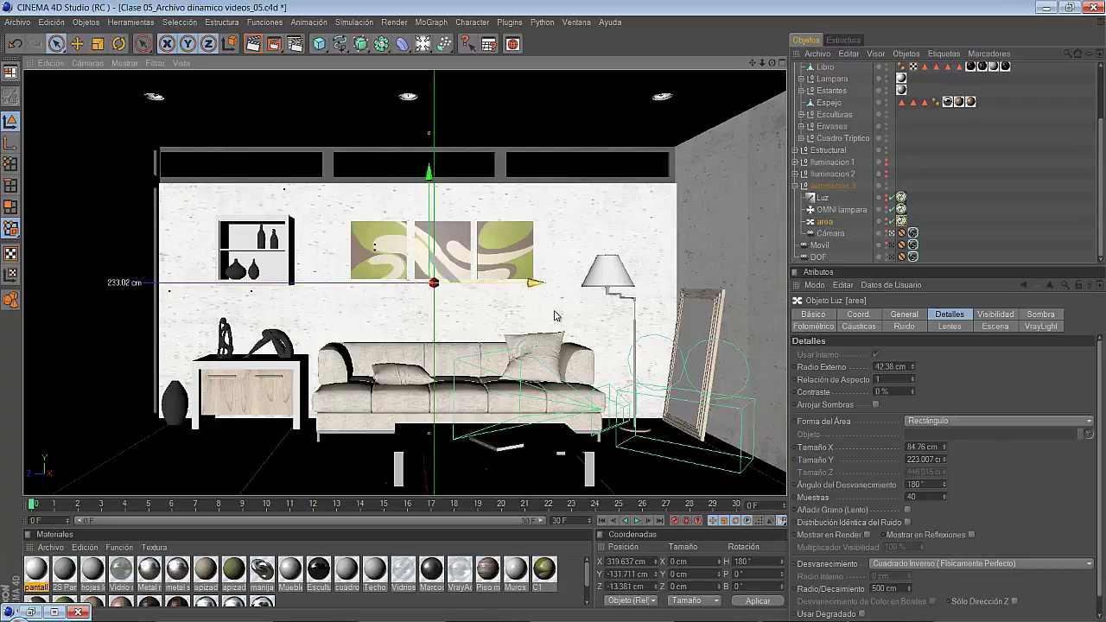
left_click_drag(556, 316, 577, 316)
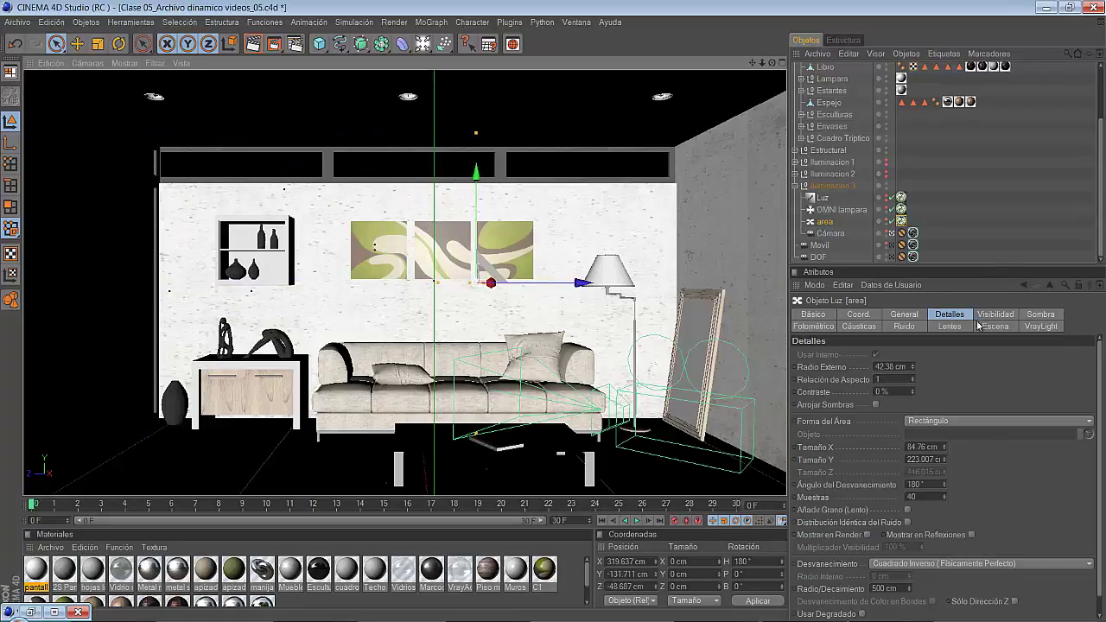
Change the area light's V-Ray Area type from rectangle to Sphere.
left_click(902, 223)
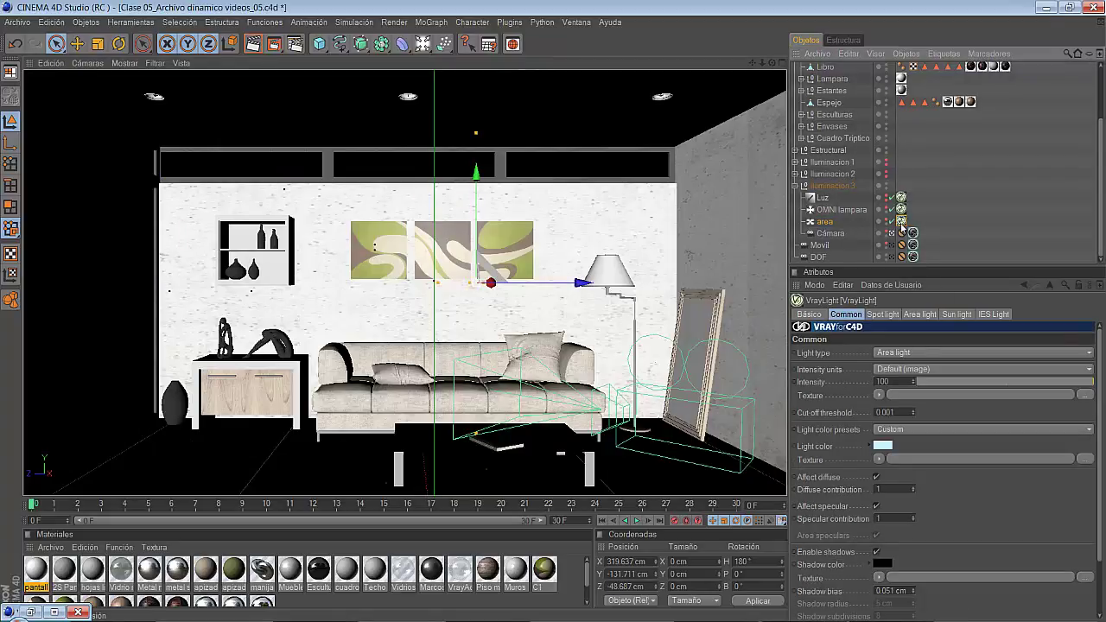
left_click(916, 315)
left_click(902, 354)
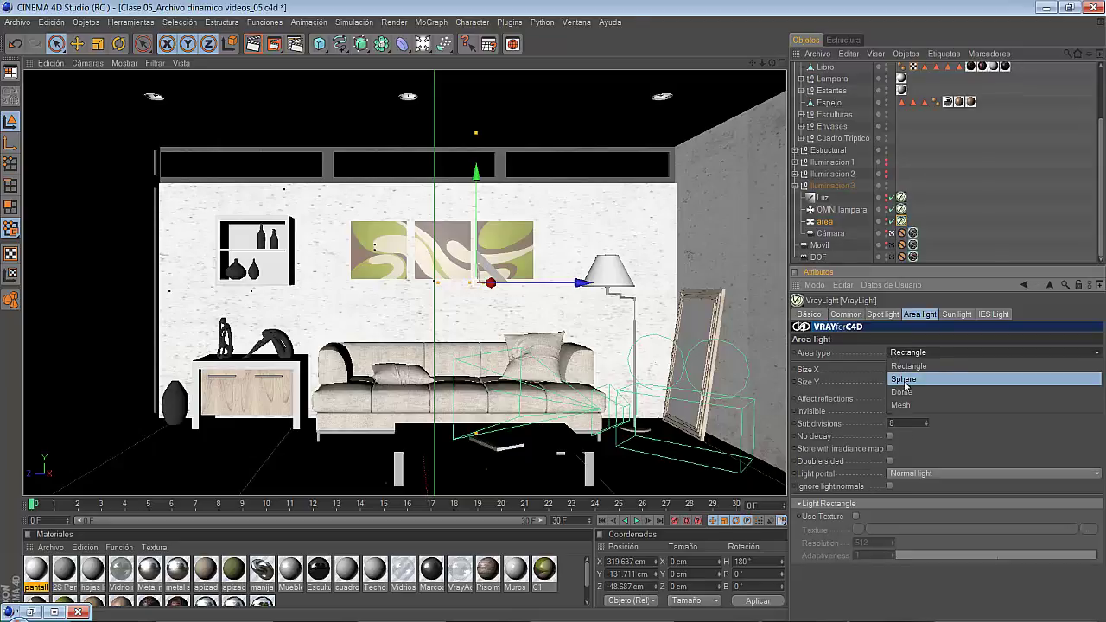
left_click(905, 380)
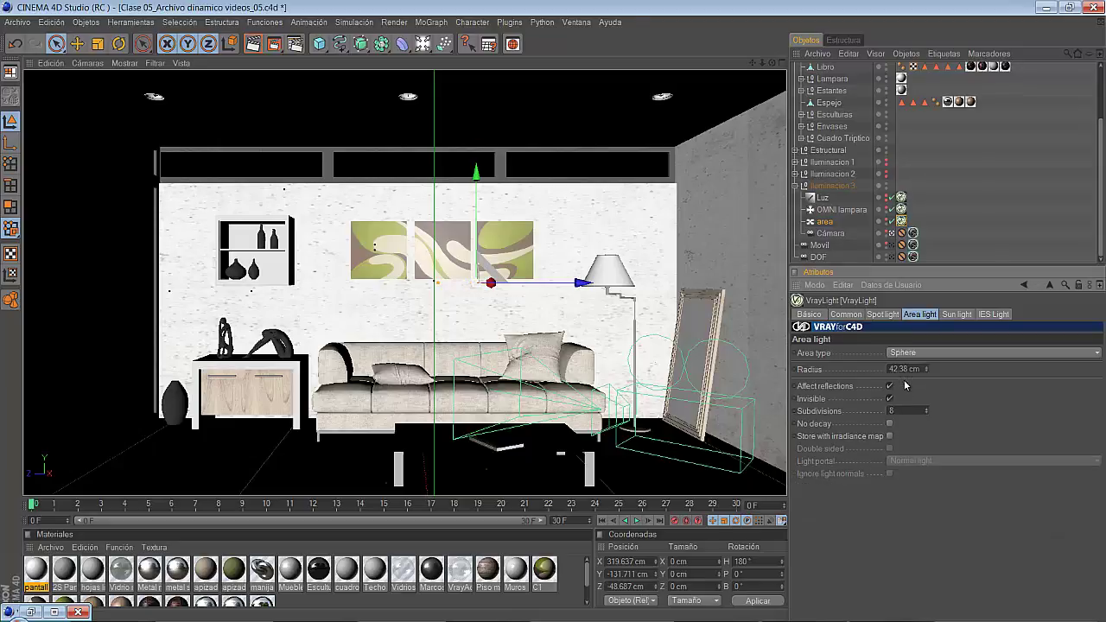
left_click(893, 222)
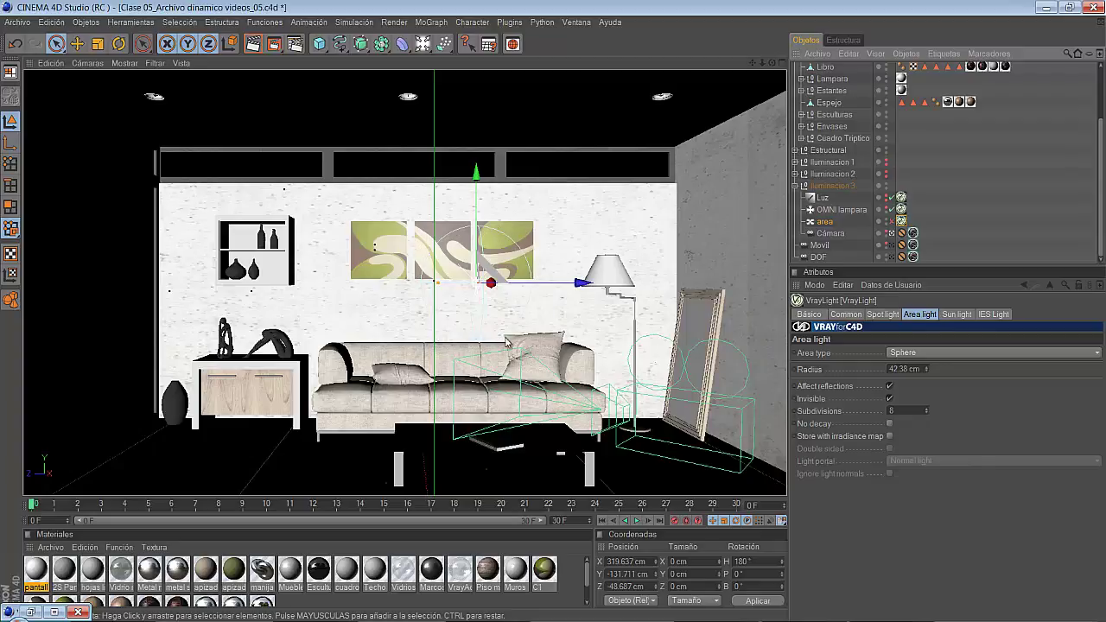
Set the sphere light's radius to 10 cm and region-render the painting and sofa.
double_click(907, 369)
type("10")
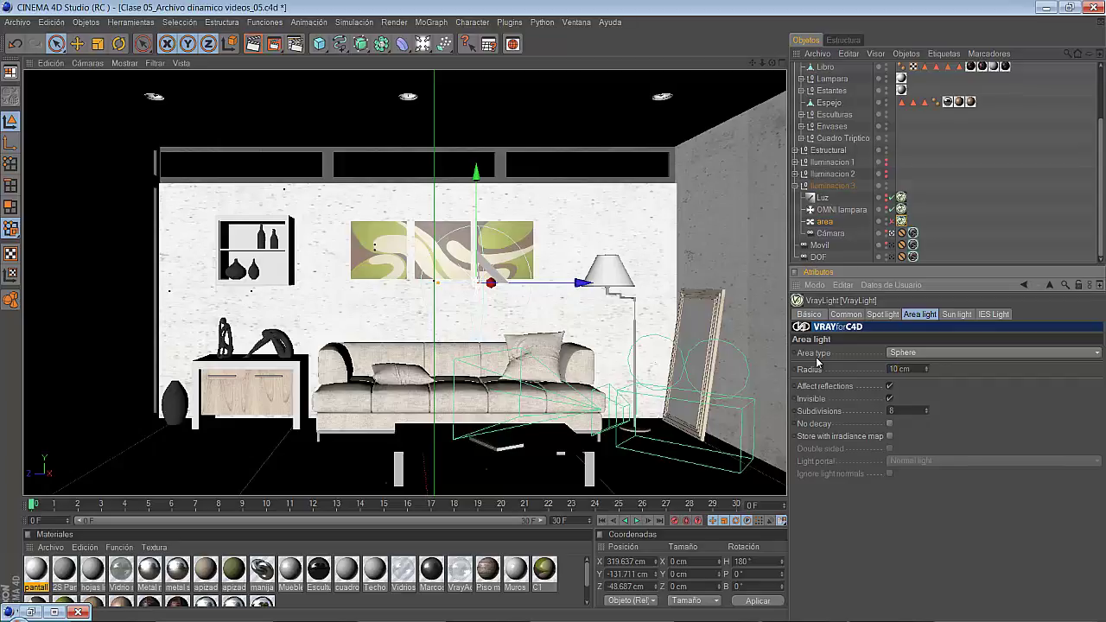
left_click(896, 222)
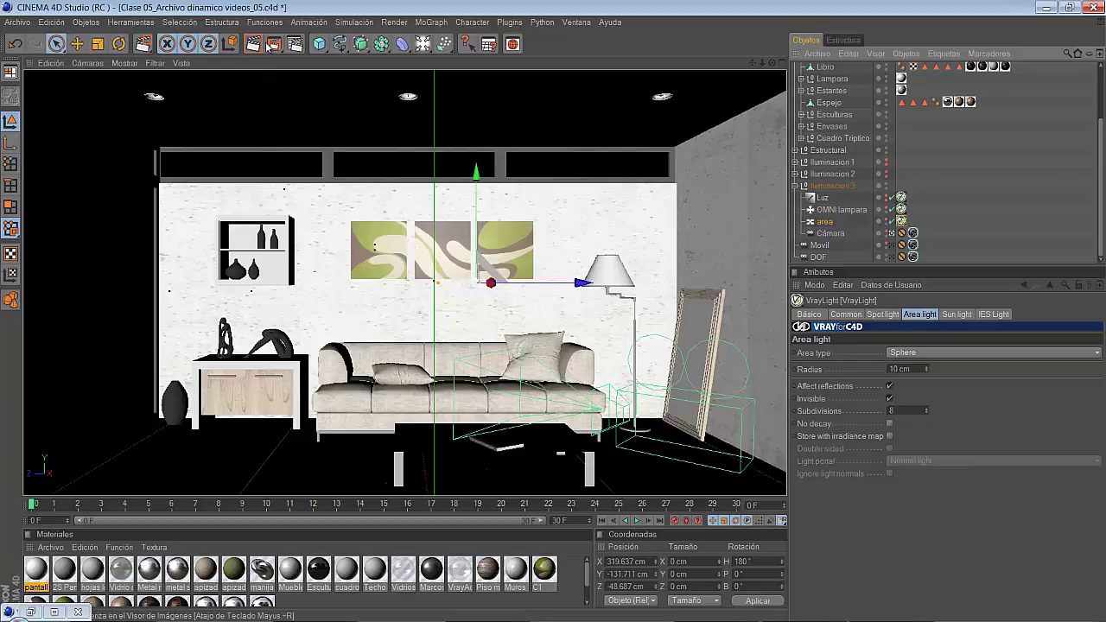
left_click_drag(269, 45, 308, 57)
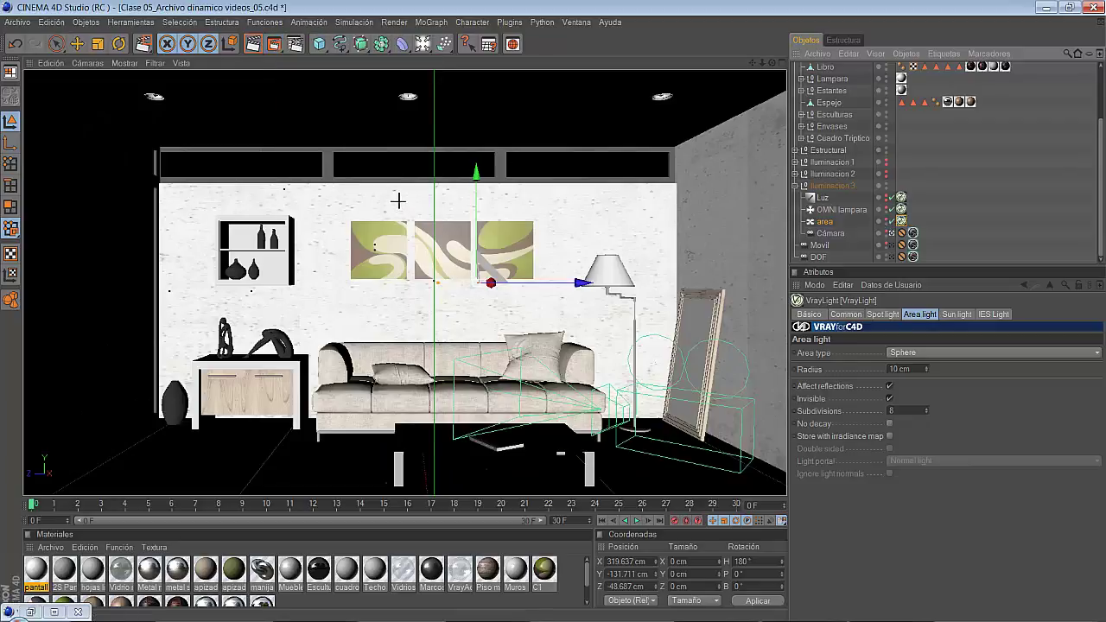
left_click_drag(397, 199, 568, 367)
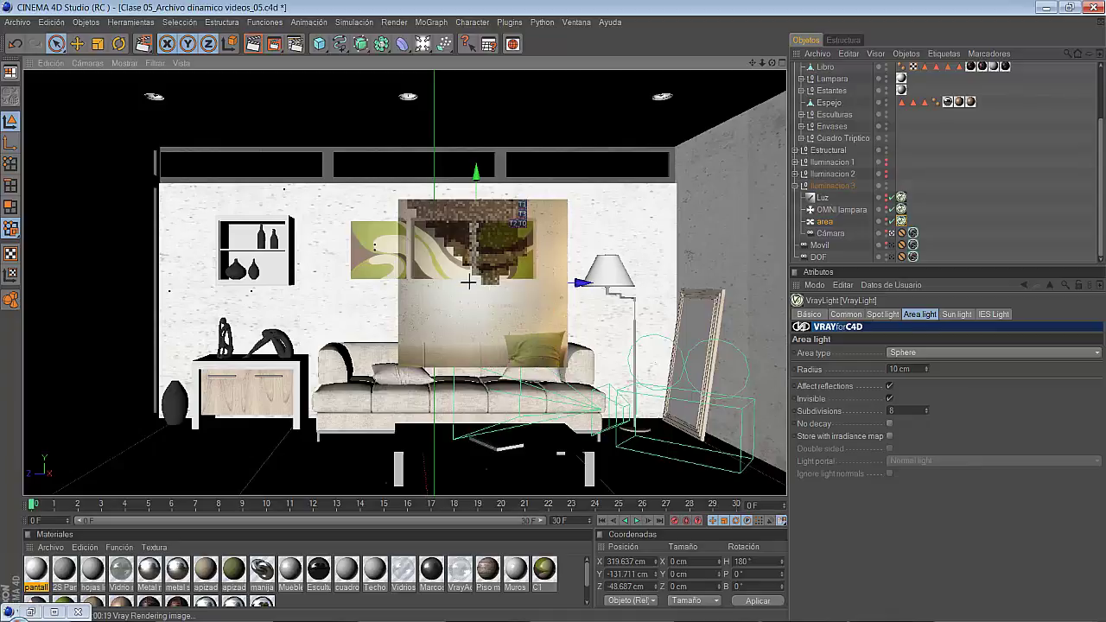
Uncheck Invisible on the light sphere and region-render the painting and sofa again.
left_click(902, 221)
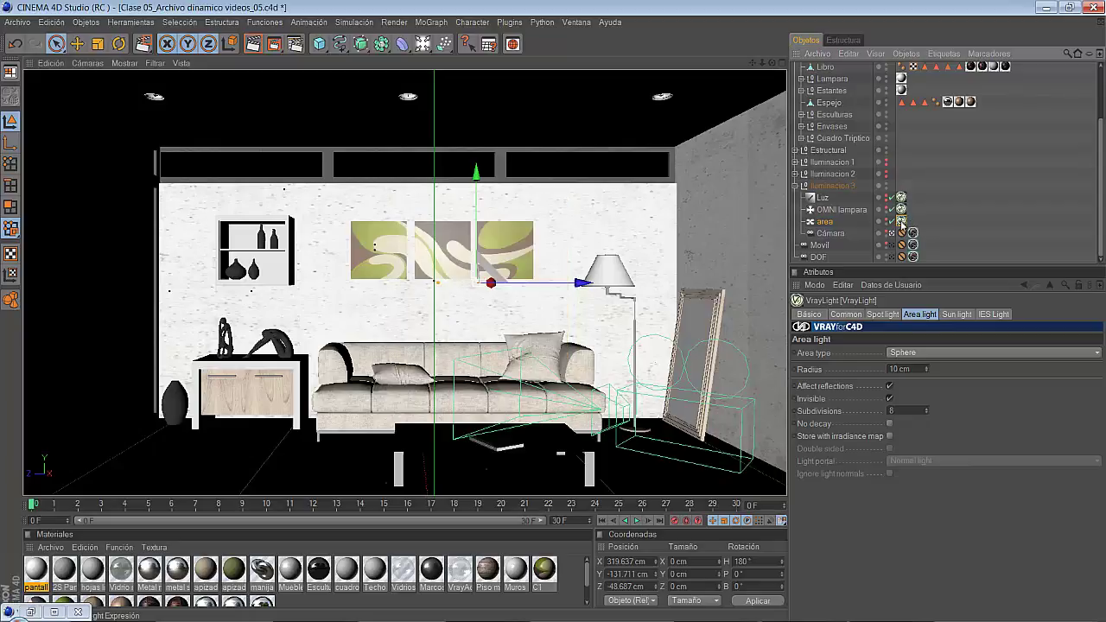
left_click(890, 398)
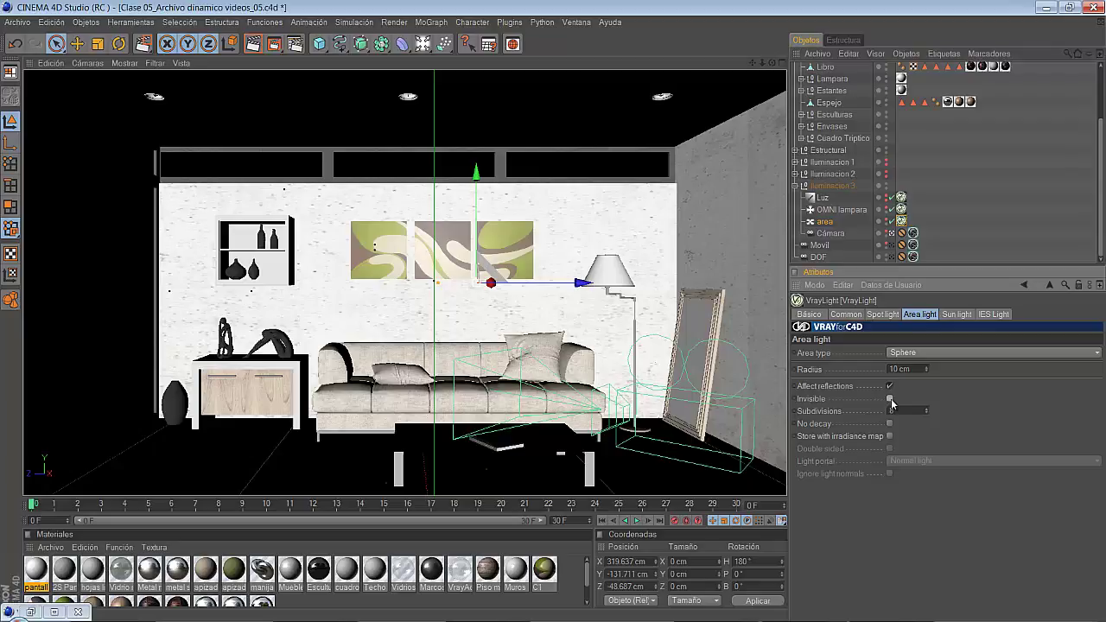
left_click(277, 46)
left_click(312, 55)
left_click_drag(410, 210, 560, 368)
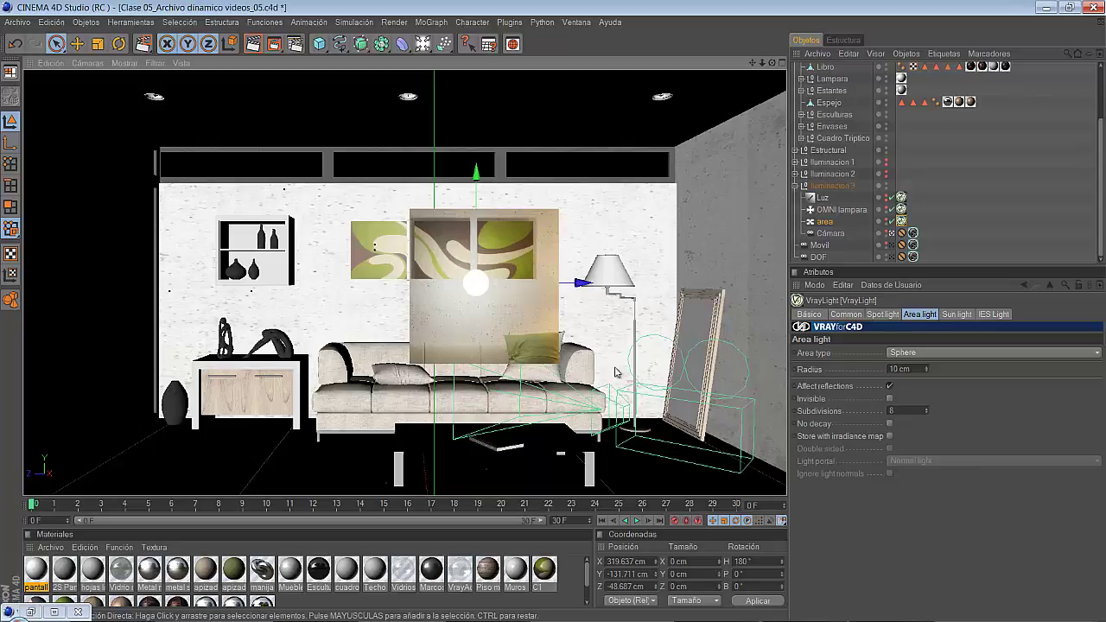
In the top view, slide the area light over to the floor lamp and centre it.
middle_click(610, 273)
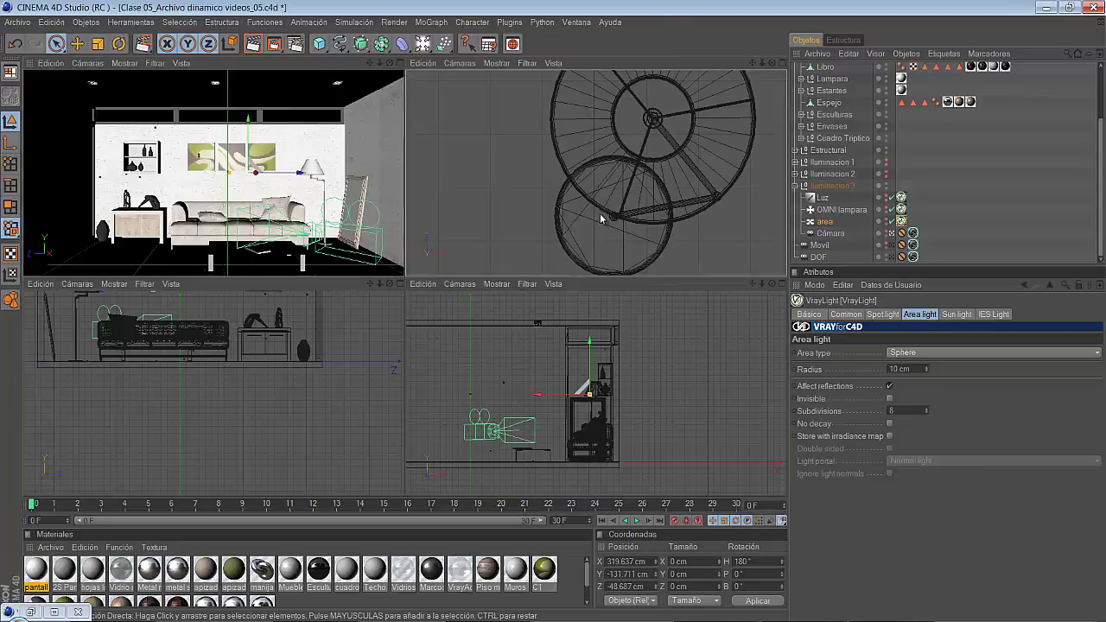
middle_click(595, 219)
scroll(584, 227, "down", 3)
scroll(579, 233, "down", 3)
scroll(567, 249, "down", 3)
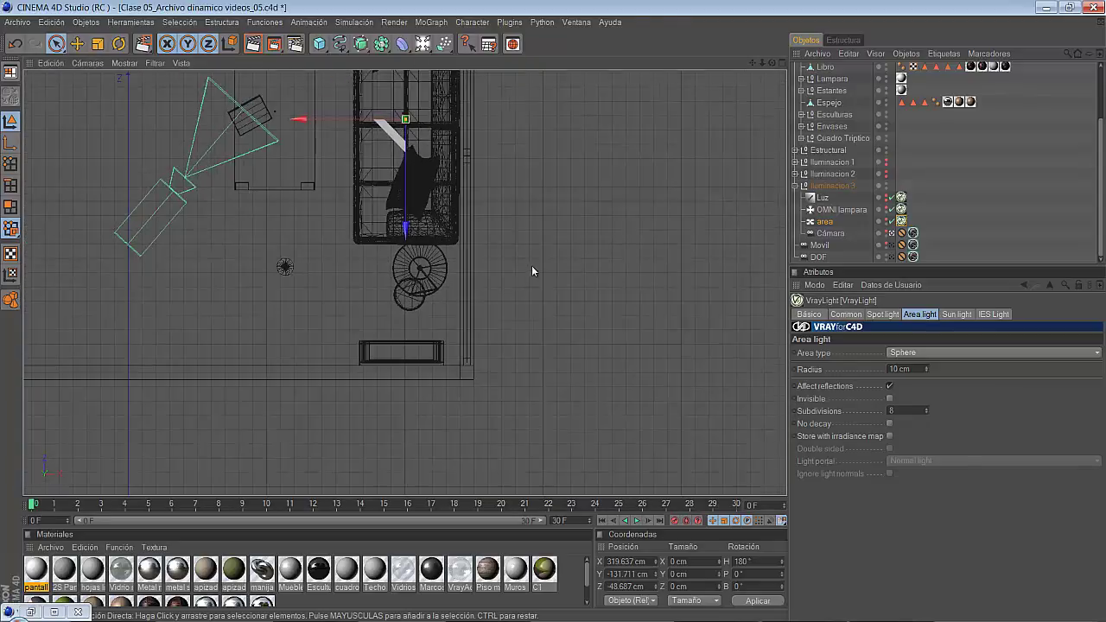
left_click_drag(531, 266, 553, 311)
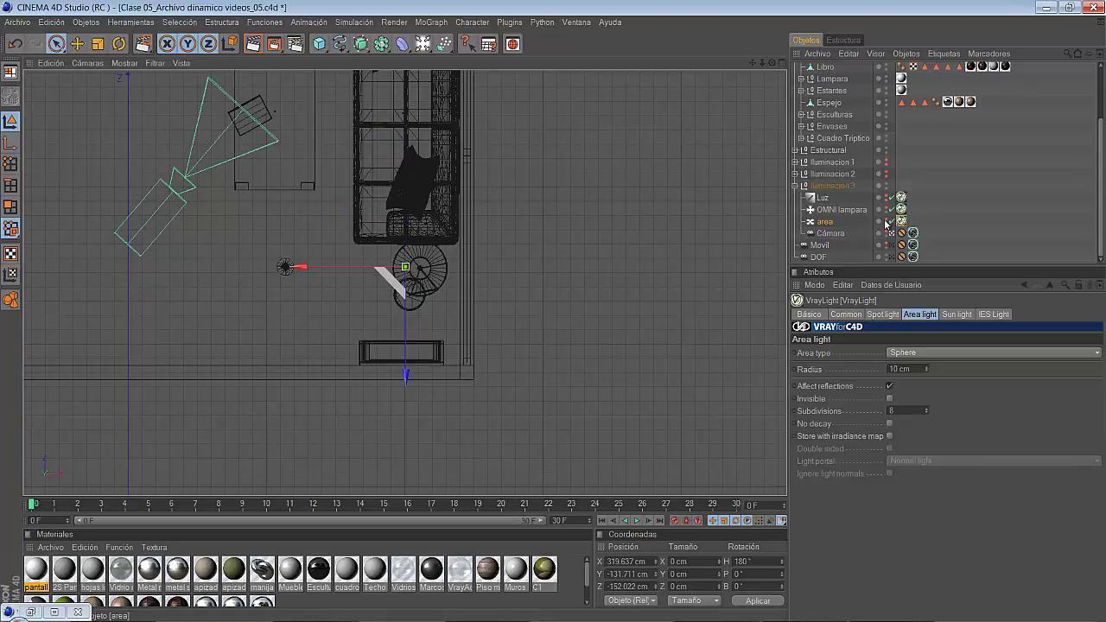
scroll(317, 278, "up", 1)
scroll(320, 277, "up", 2)
scroll(329, 259, "up", 2)
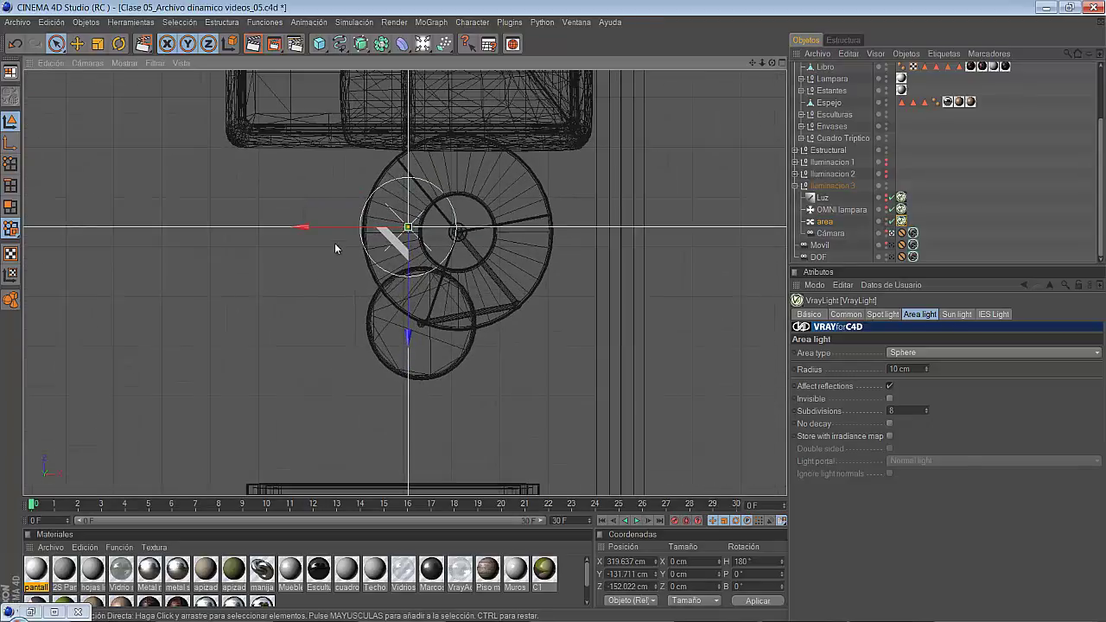
left_click_drag(307, 227, 554, 311)
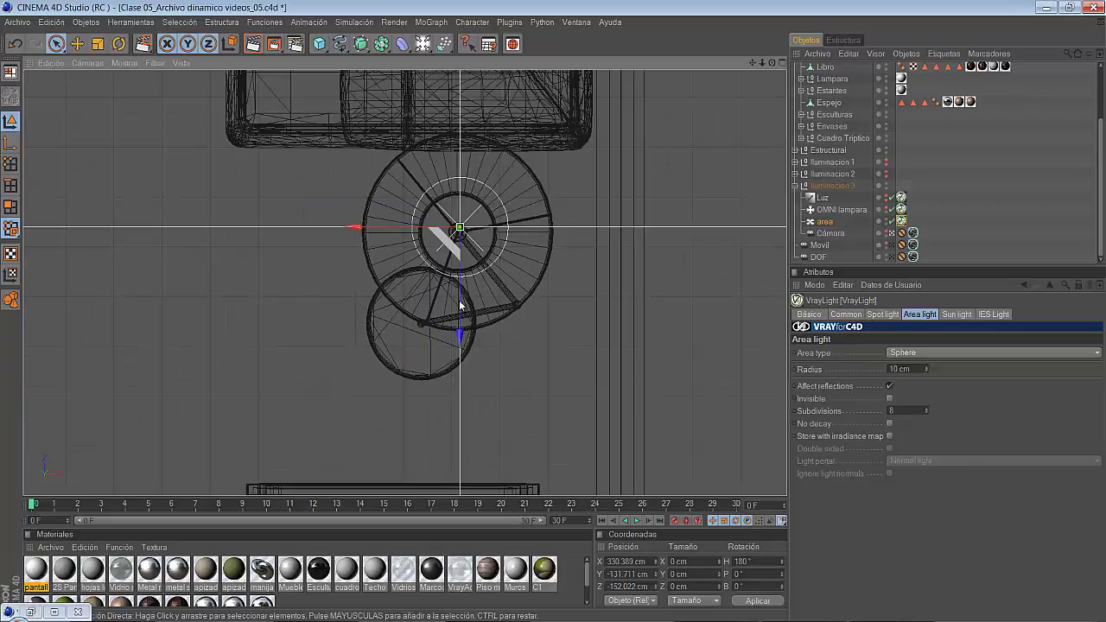
scroll(463, 303, "up", 2)
scroll(492, 270, "up", 2)
scroll(427, 277, "up", 2)
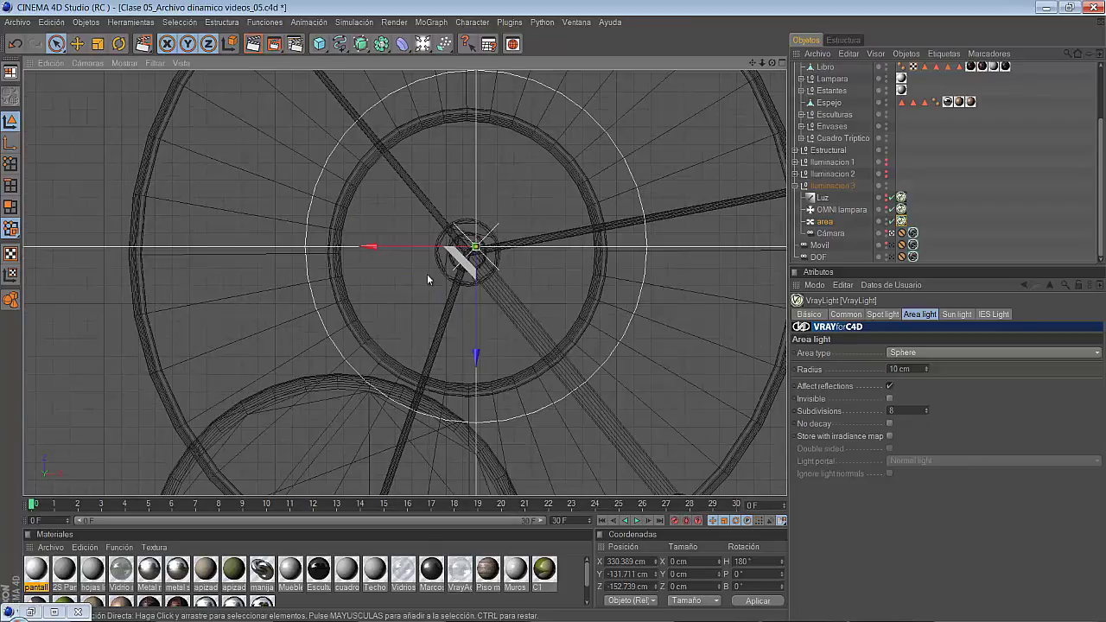
left_click_drag(454, 249, 472, 295)
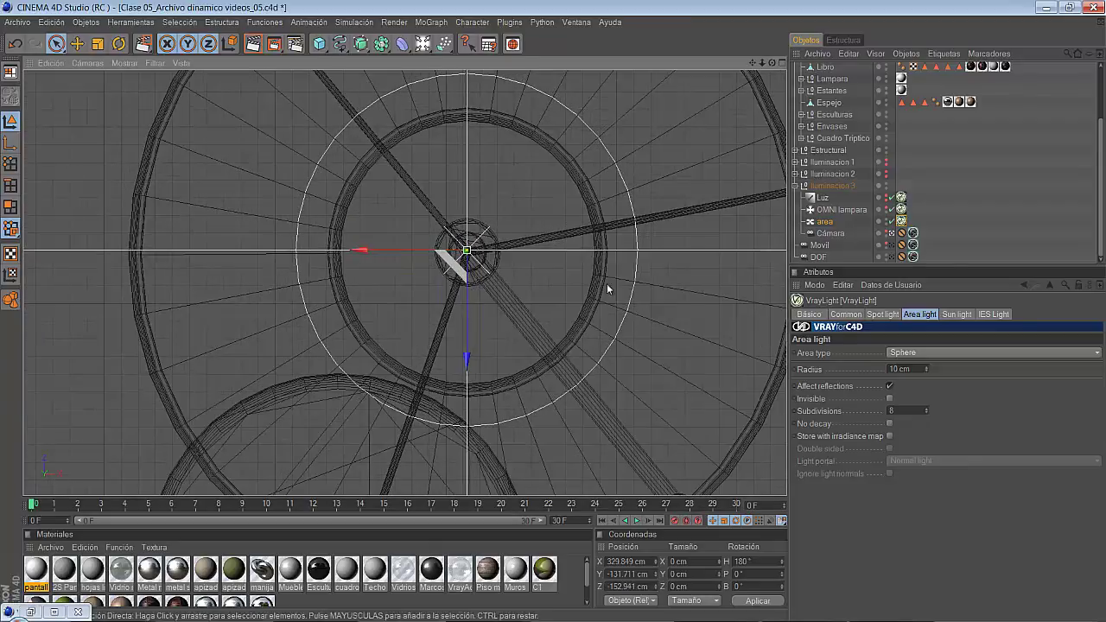
Shrink the light's radius to 3 cm and raise it into the lampshade in the front view.
double_click(900, 369)
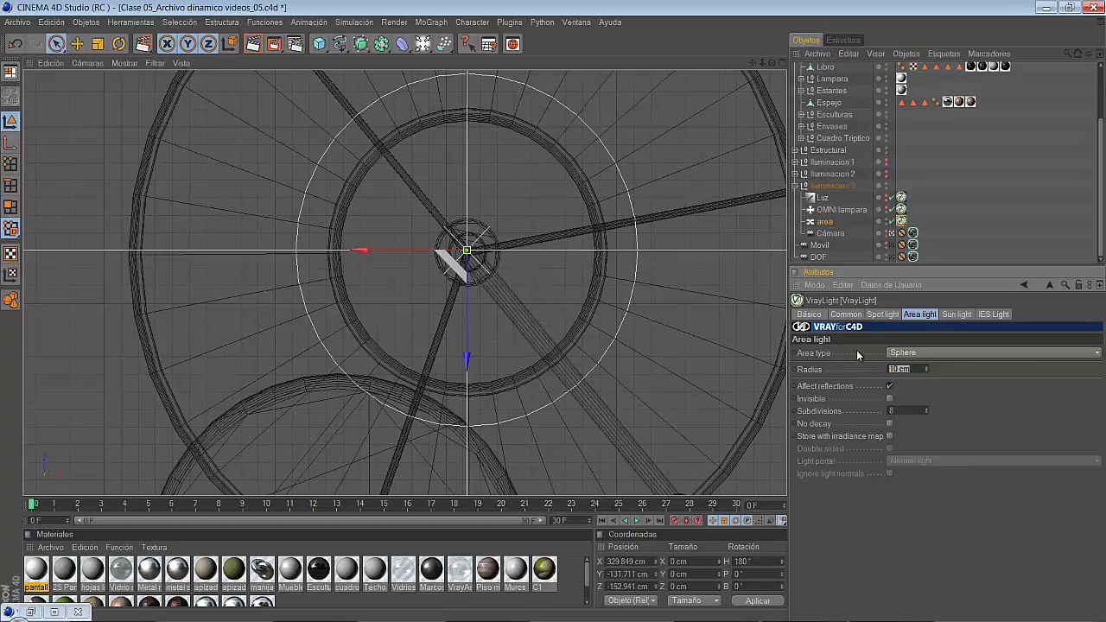
type("3")
key("Return")
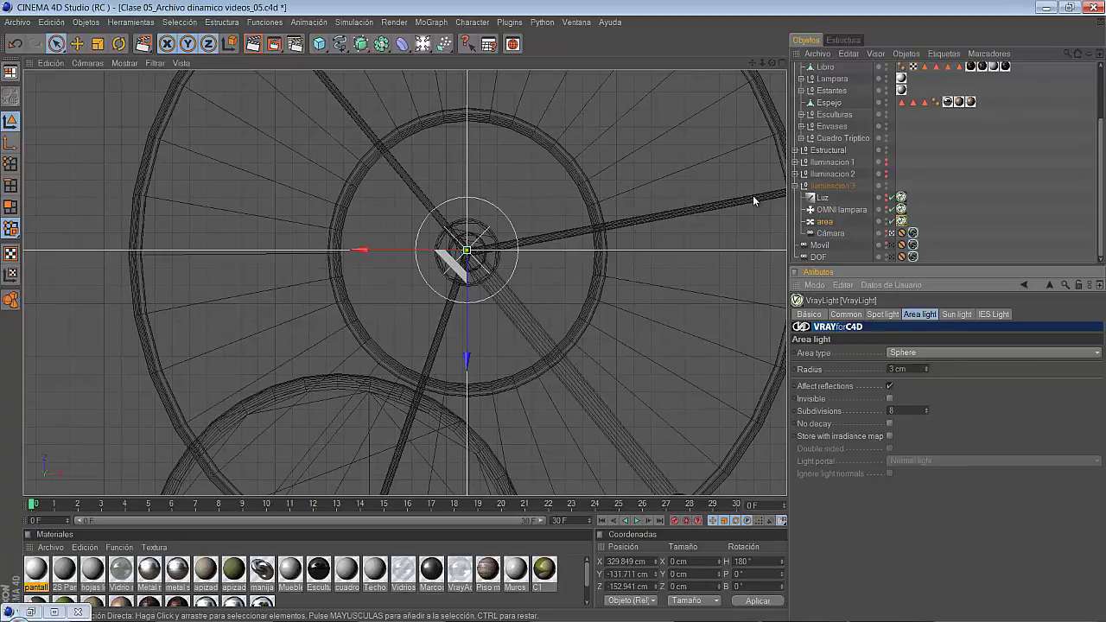
middle_click(642, 231)
middle_click(513, 348)
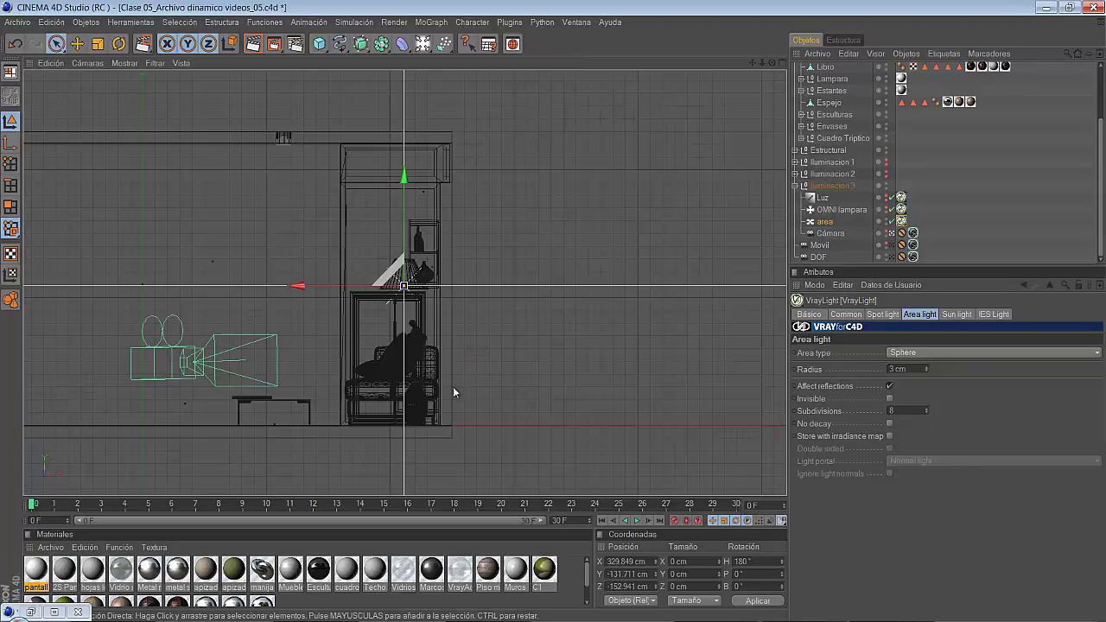
scroll(453, 386, "up", 2)
scroll(393, 345, "up", 3)
scroll(394, 344, "up", 2)
scroll(393, 344, "up", 2)
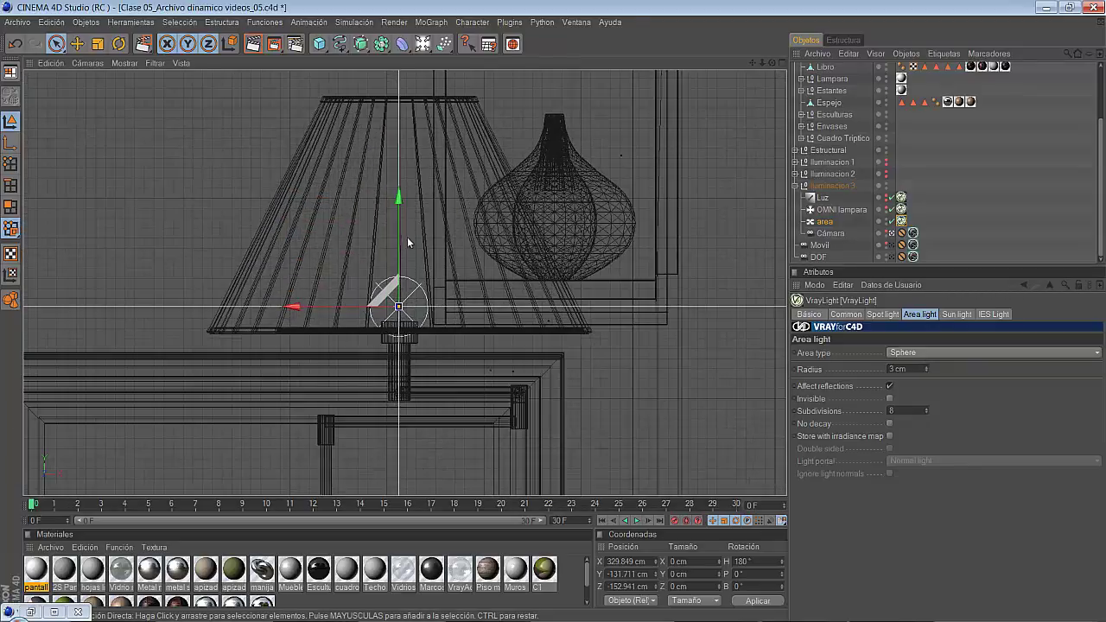
left_click_drag(554, 307, 554, 309)
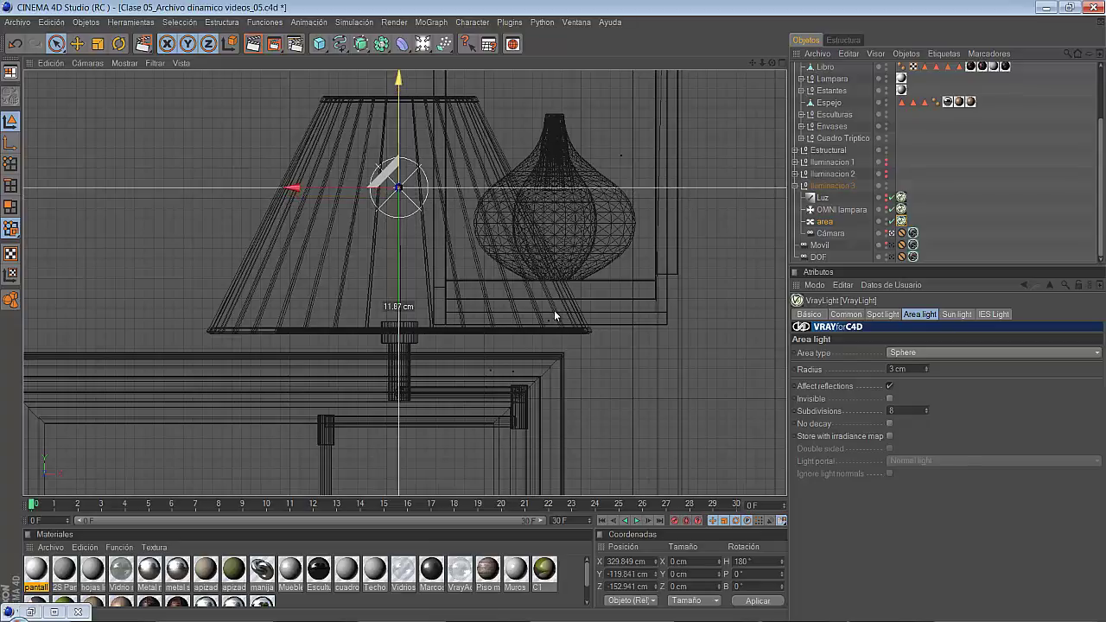
left_click_drag(554, 308, 400, 240)
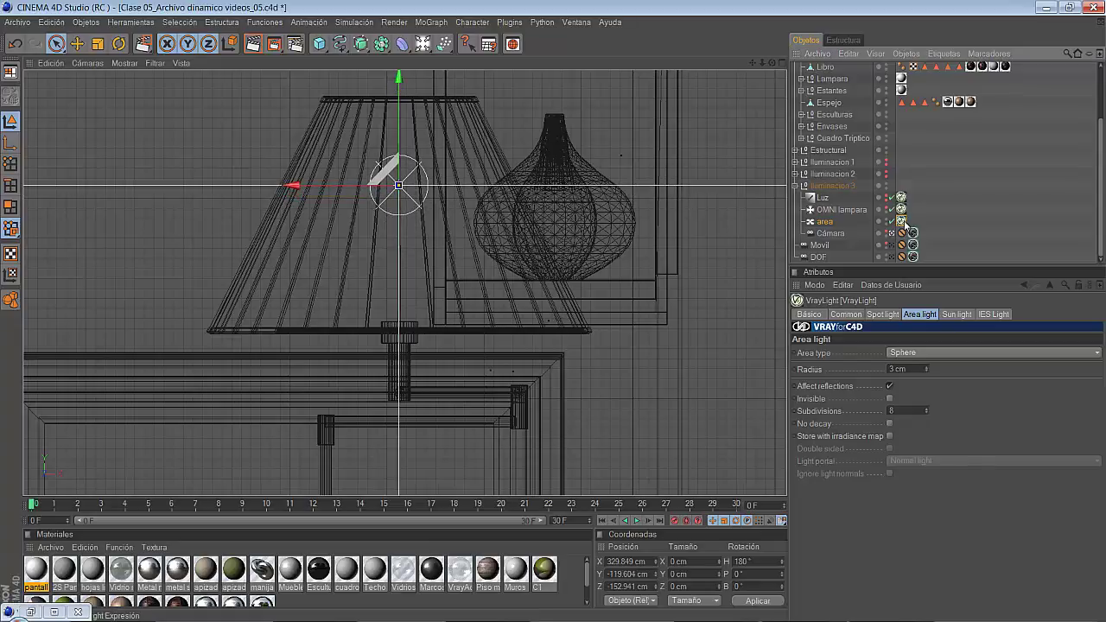
Change the area light's colour to a warm yellow.
left_click(845, 315)
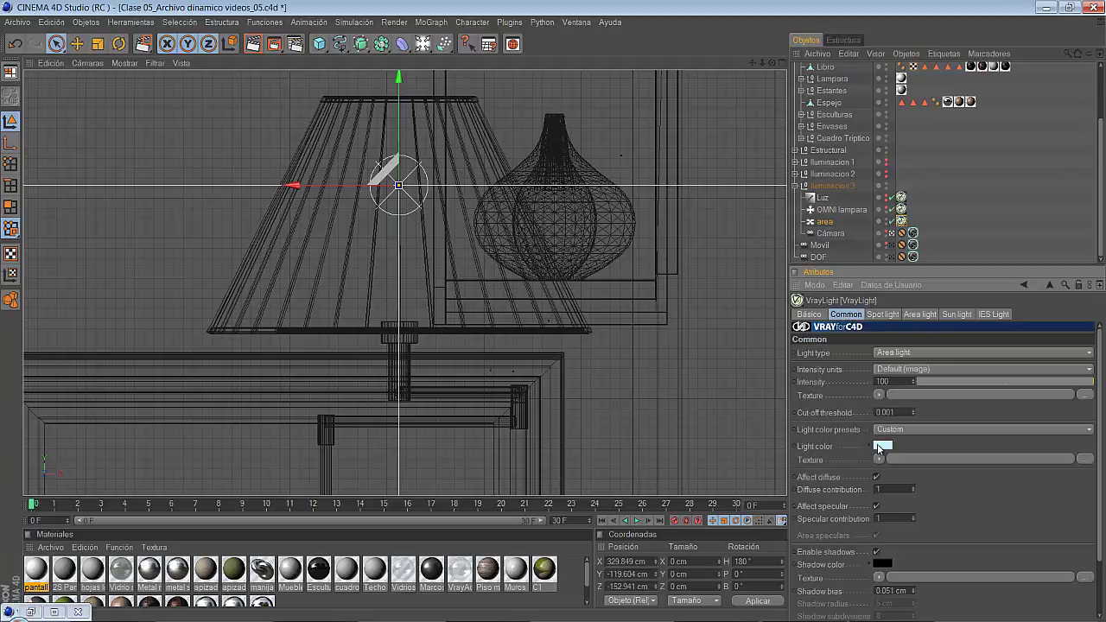
left_click(882, 448)
left_click_drag(861, 403, 848, 397)
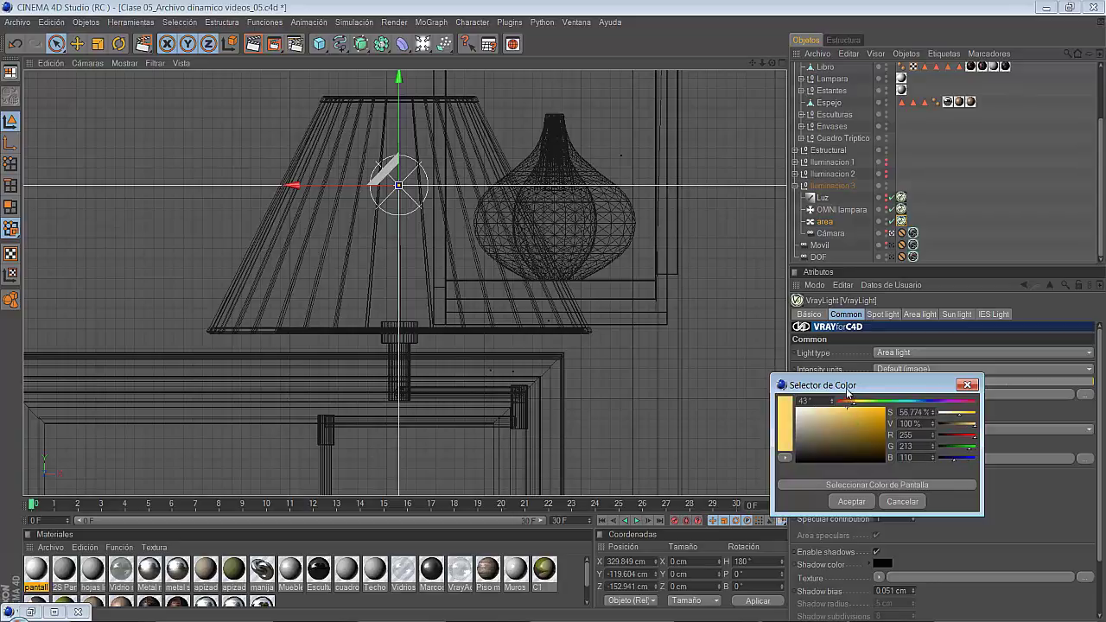
left_click(842, 504)
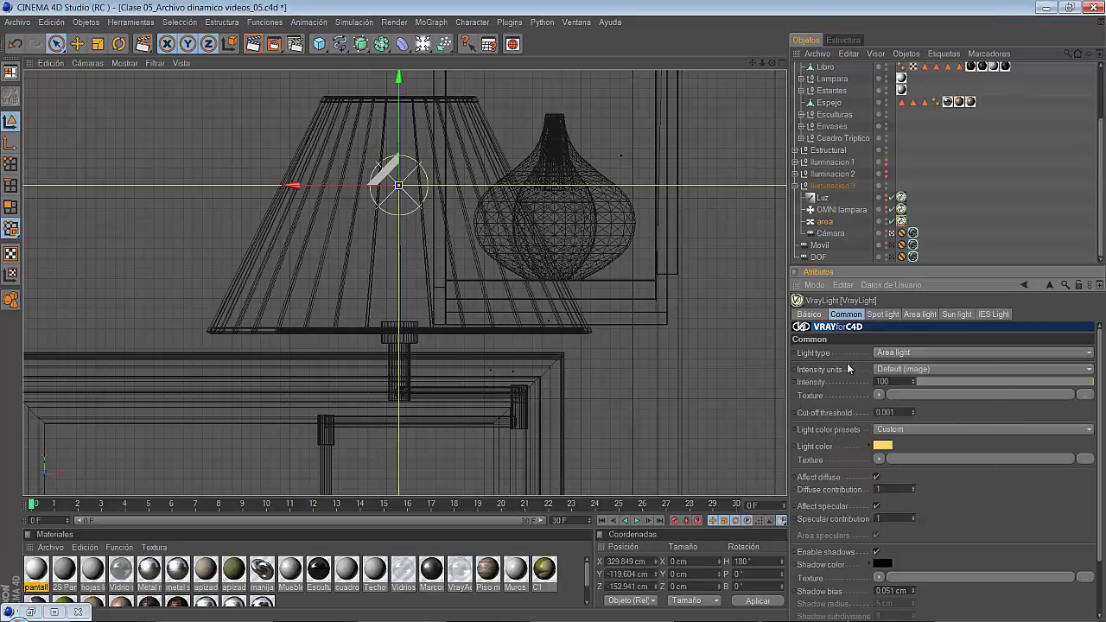
Rename the sphere area light to 'AREA lampara'.
left_click(887, 214)
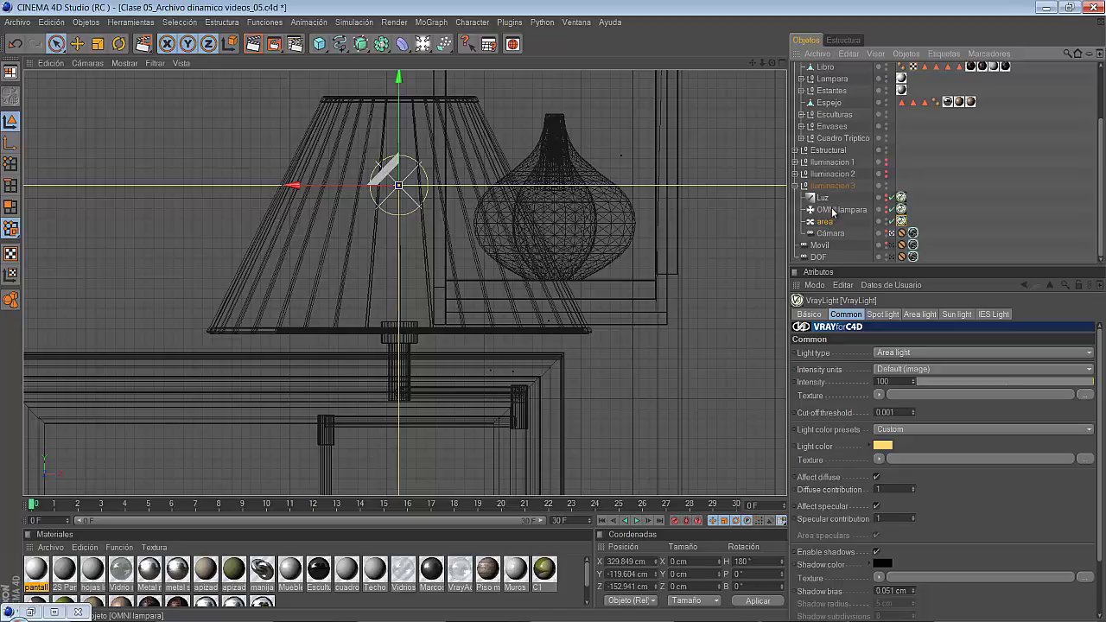
double_click(825, 222)
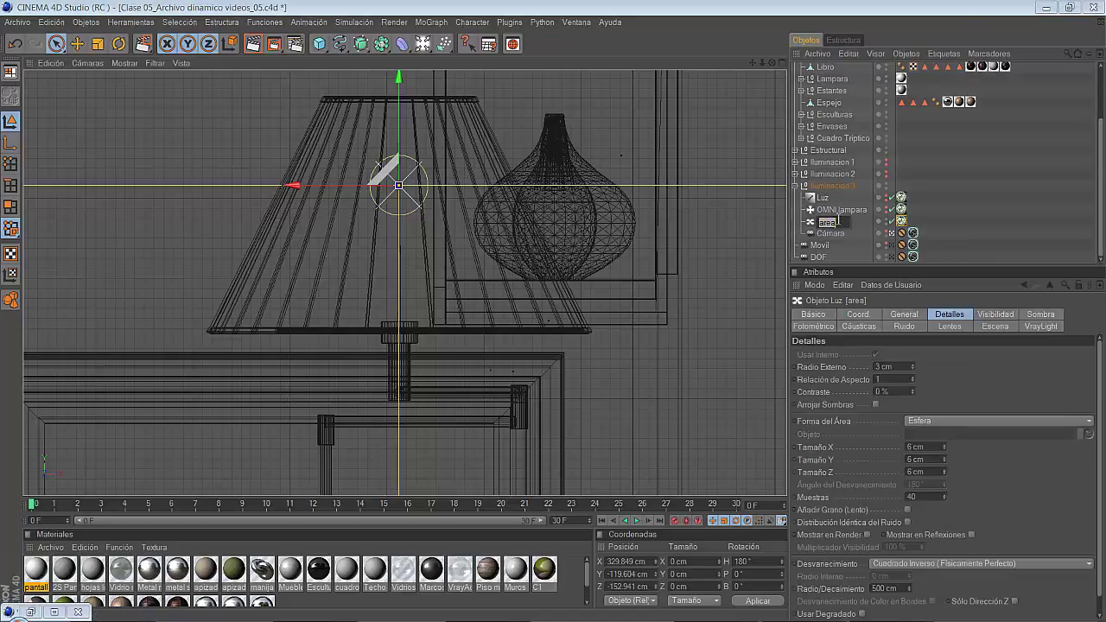
type("AREA")
key("BackSpace")
key("BackSpace")
key("BackSpace")
type("lampara")
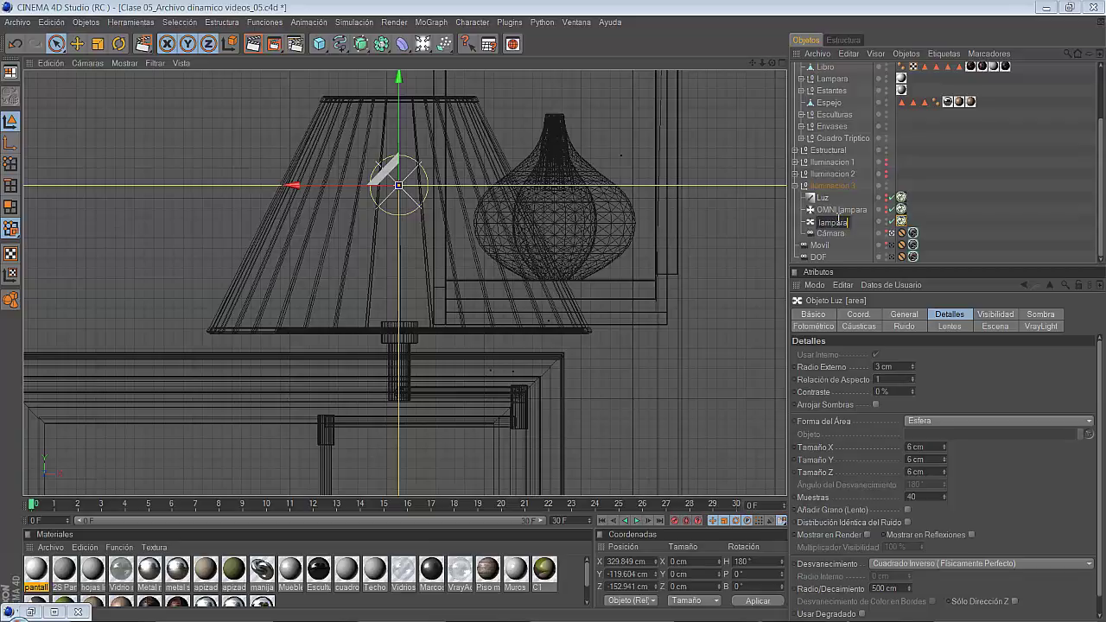
key("Return")
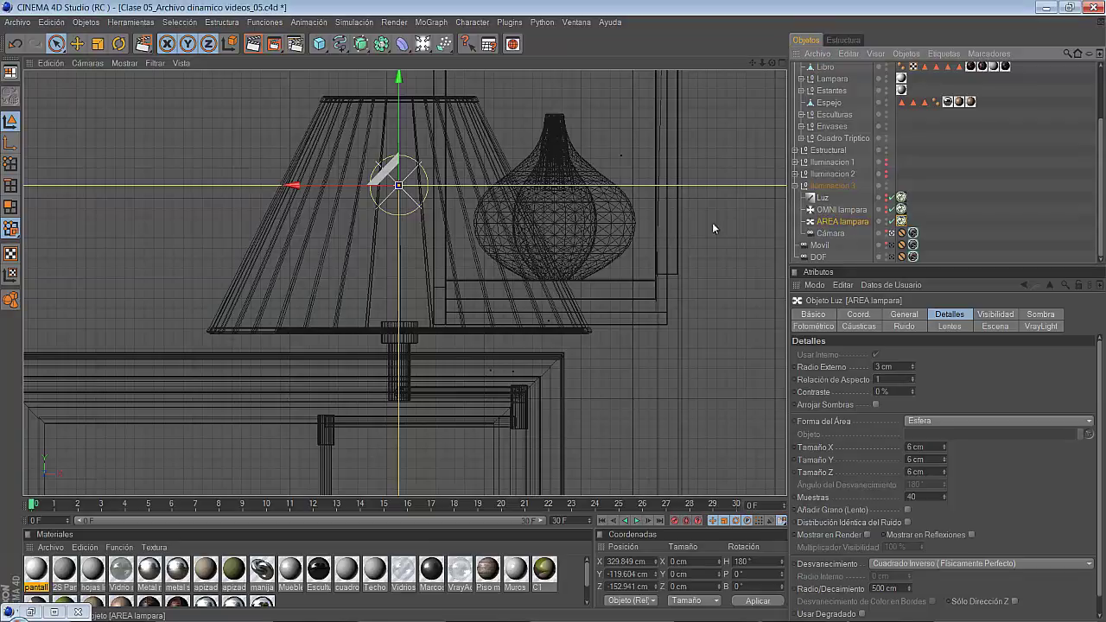
middle_click(234, 160)
Select the floor lamp in the maximized perspective view and render the room to the Picture Viewer.
middle_click(235, 161)
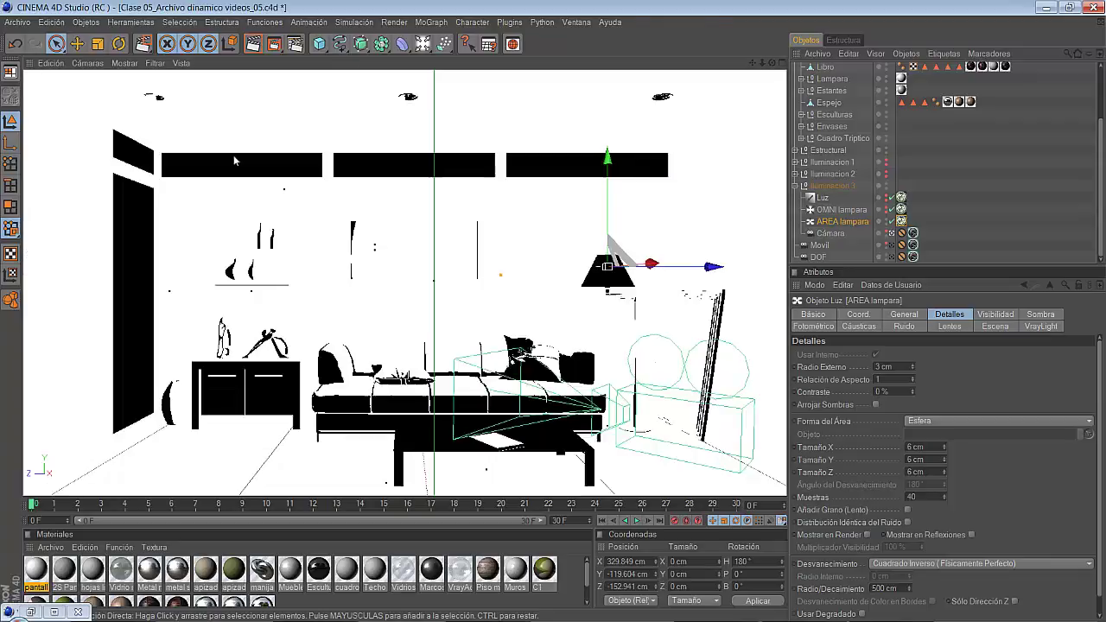
left_click_drag(543, 204, 676, 340)
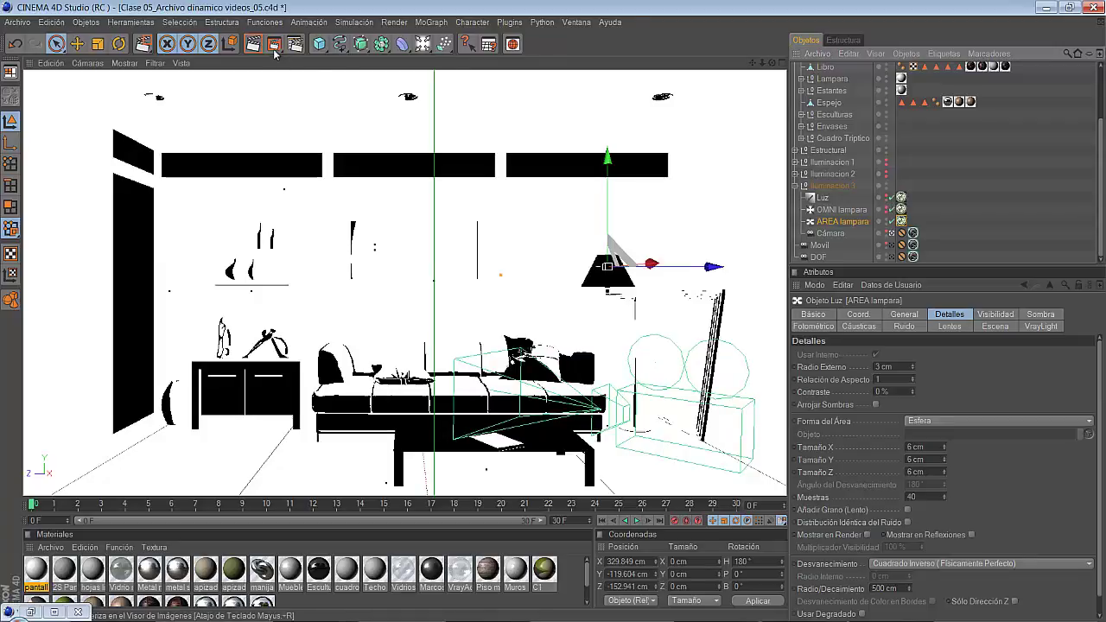
left_click(274, 45)
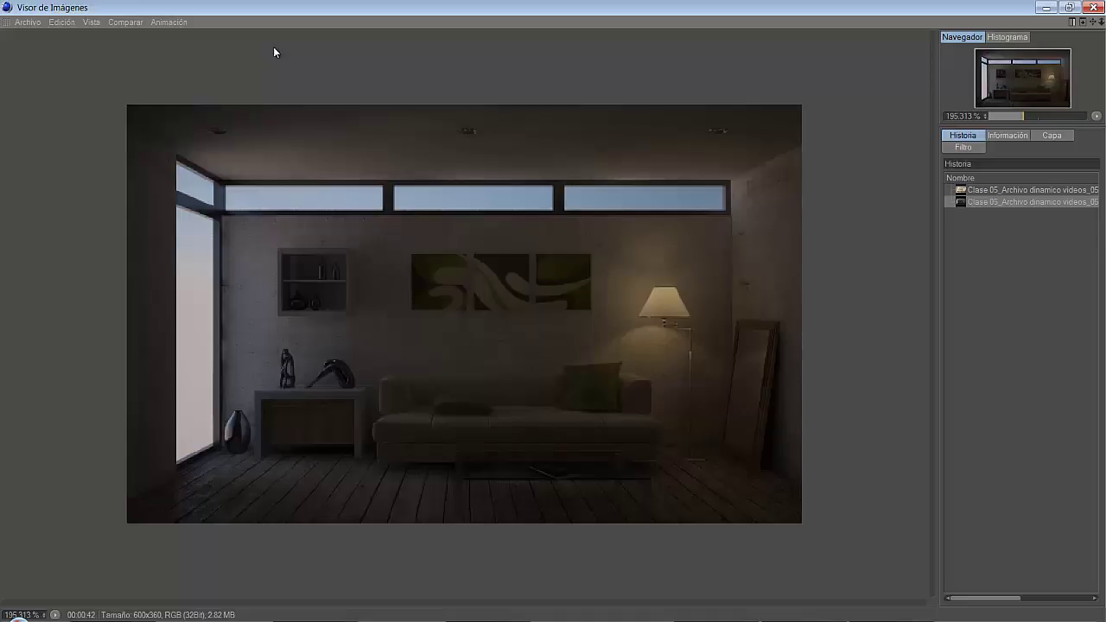
Set the lamp area light's V-Ray intensity to 300.
left_click(1046, 7)
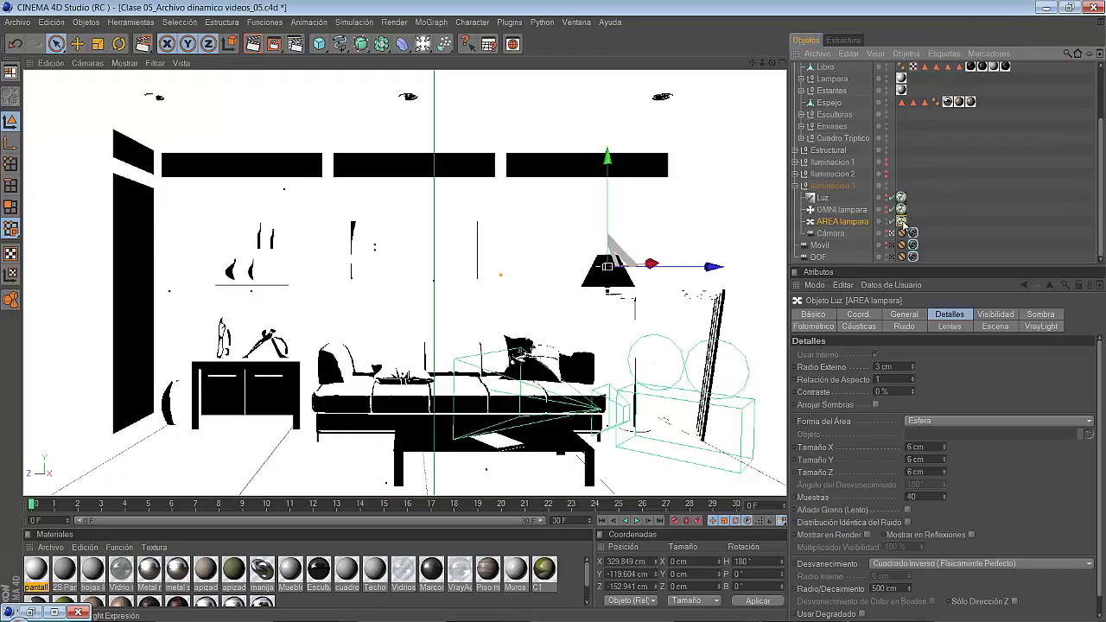
left_click(902, 221)
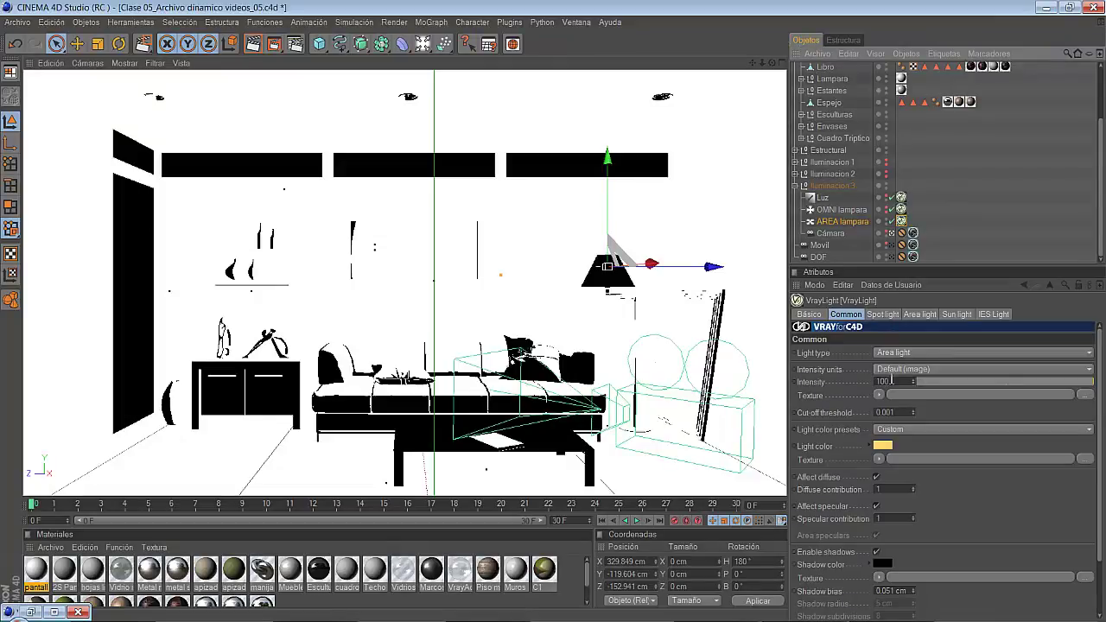
left_click(899, 382)
type("300")
key("Return")
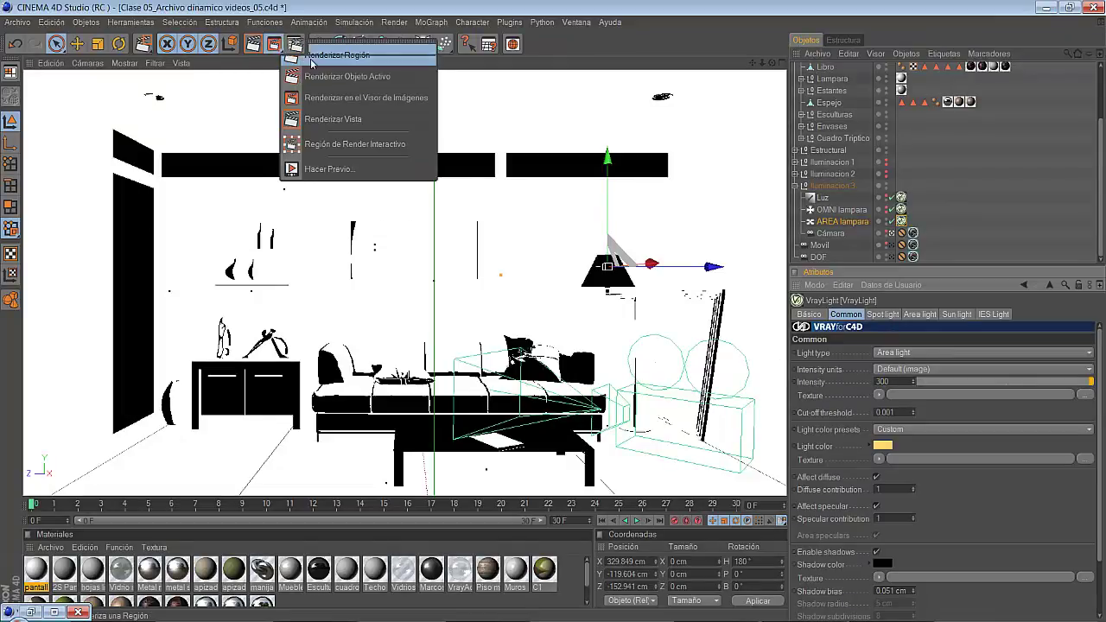
Region-render the area around the floor lamp, then select AREA lampara.
left_click_drag(273, 43, 333, 55)
left_click_drag(574, 273, 685, 378)
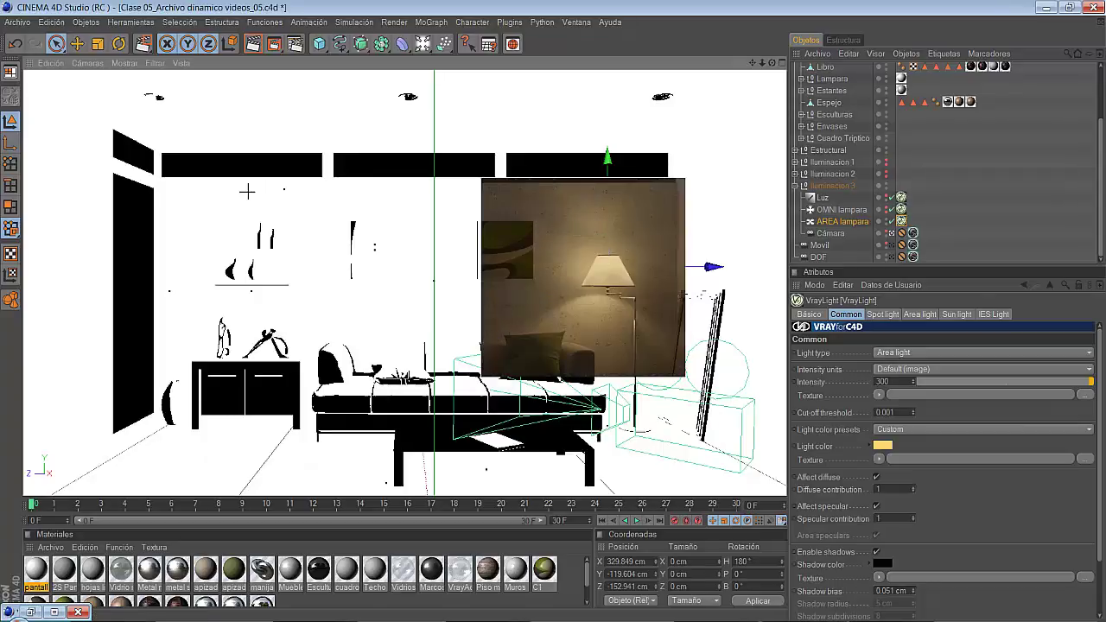
left_click(856, 223)
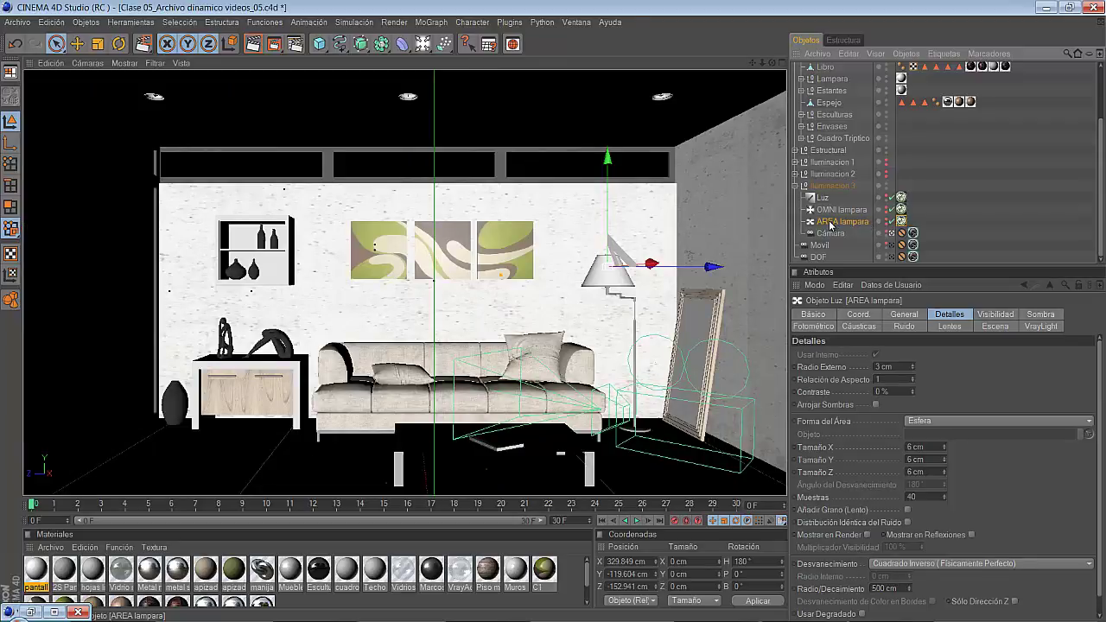
Copy AREA lampara and switch the copy's V-Ray Area type to Dome.
left_click_drag(831, 224, 822, 230)
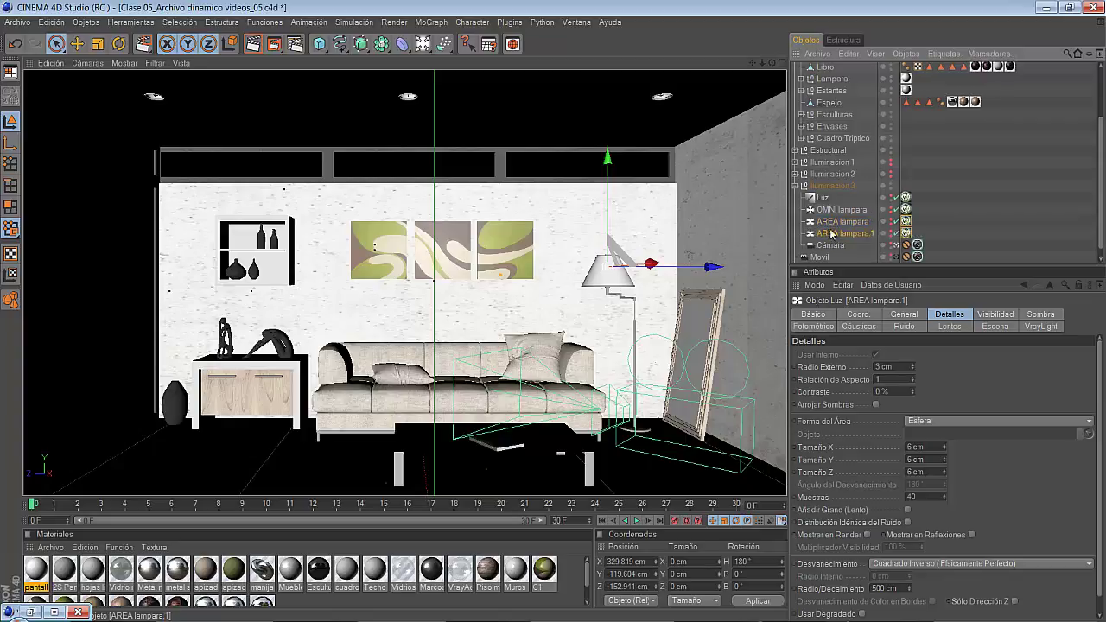
left_click(905, 234)
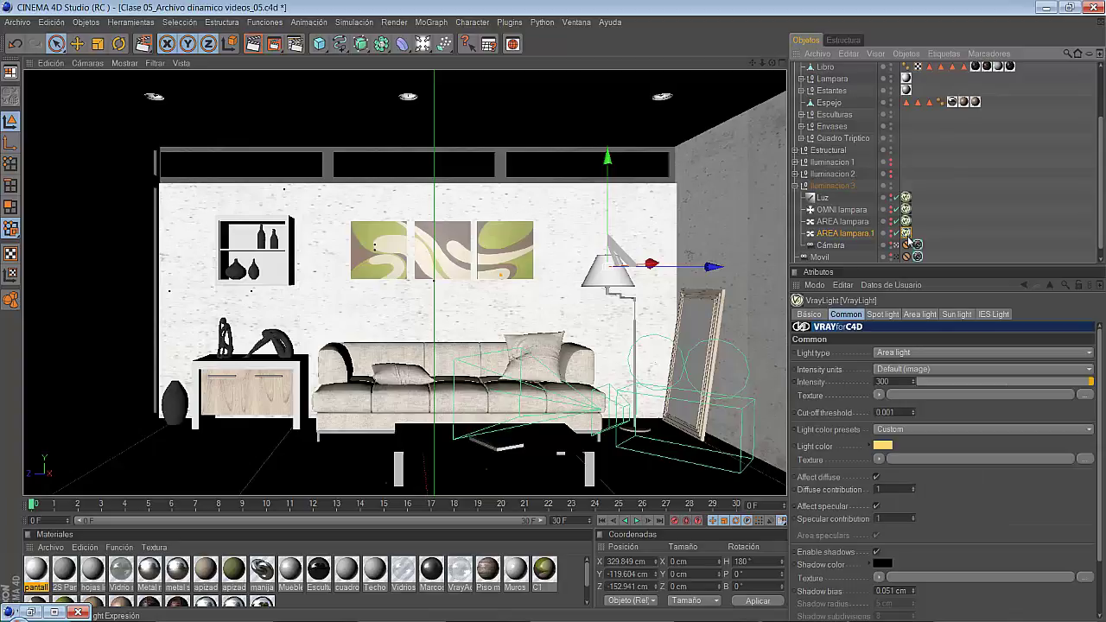
left_click(912, 316)
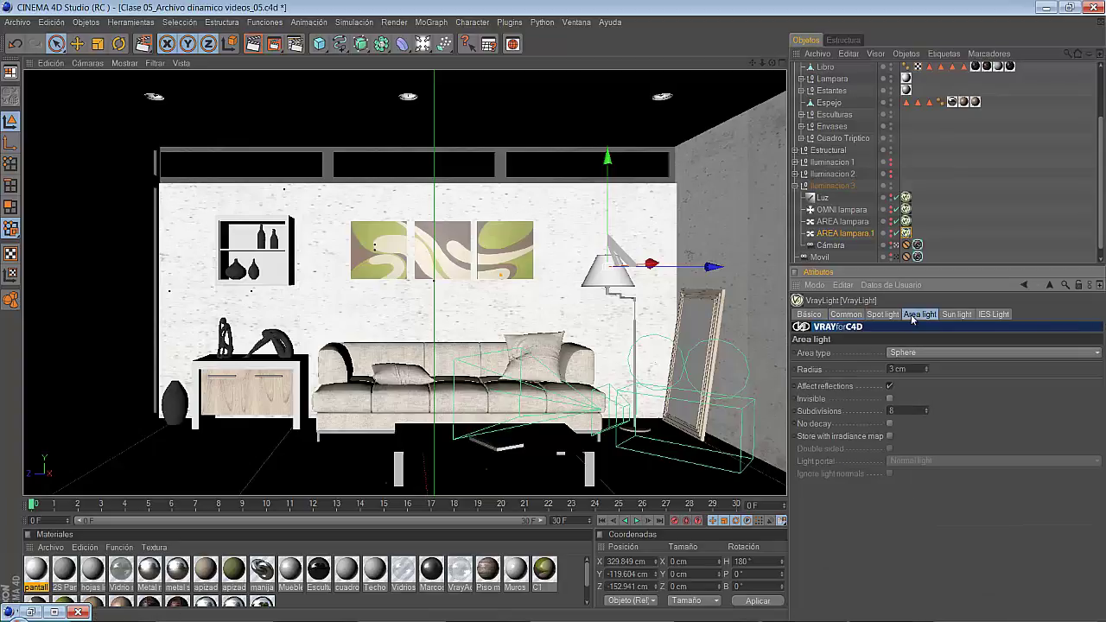
left_click(904, 355)
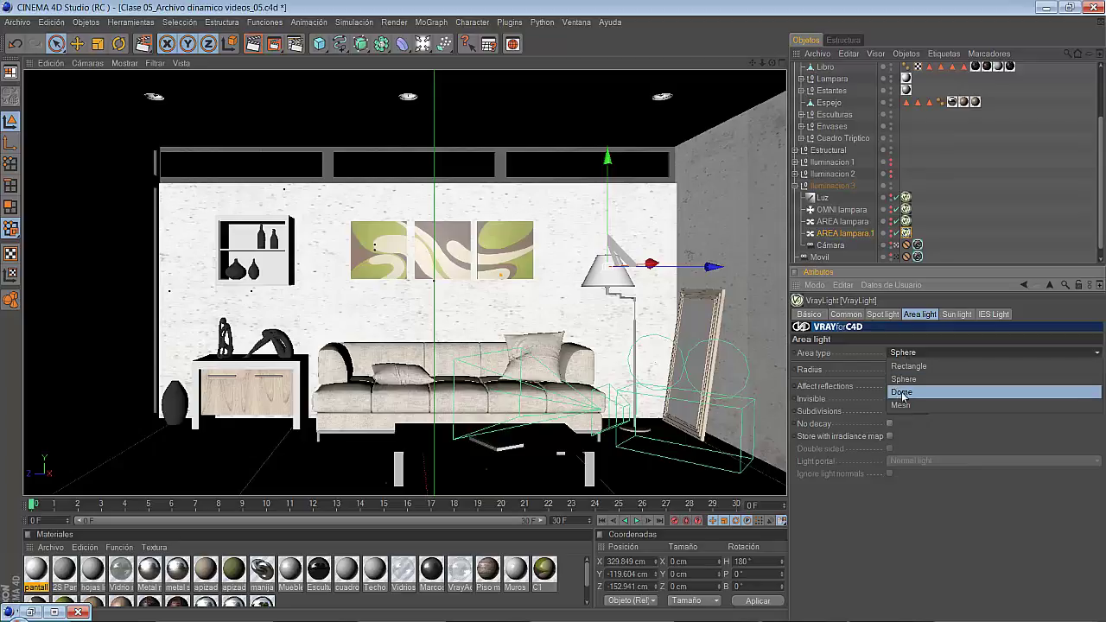
left_click(900, 395)
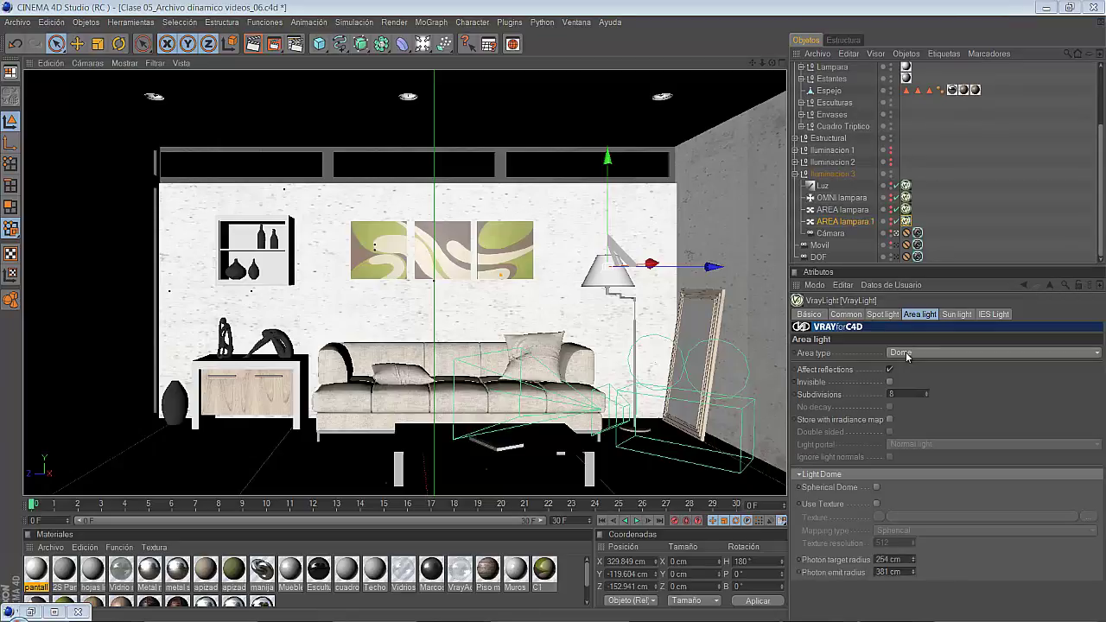
Rename the copy 'AREA lampara.1' to 'AREA domo'.
double_click(851, 223)
type("AREA c")
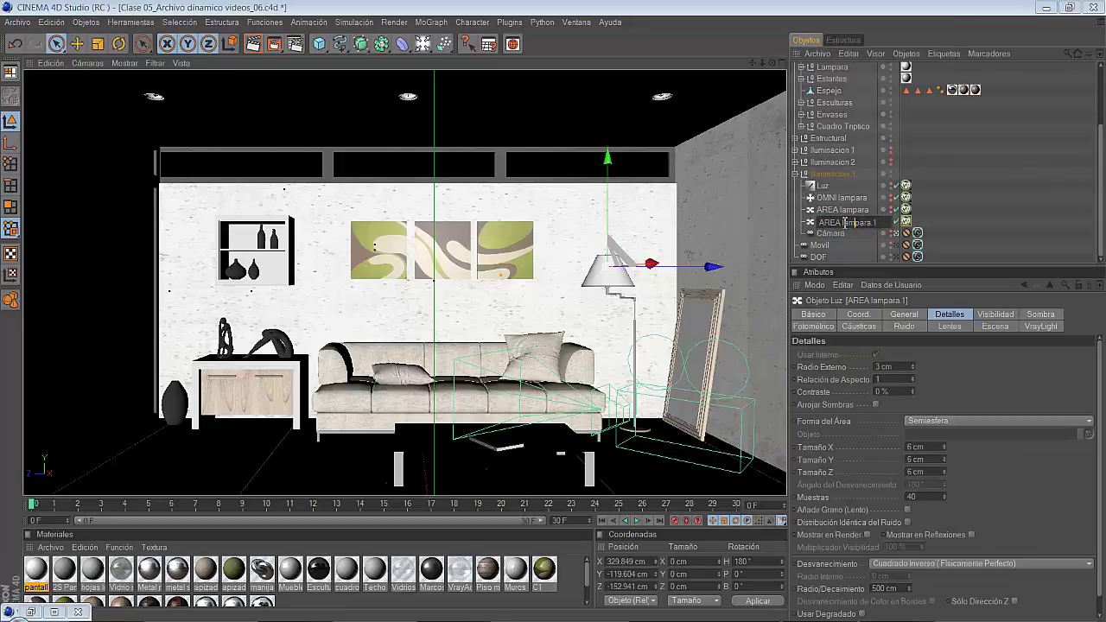
type("omo")
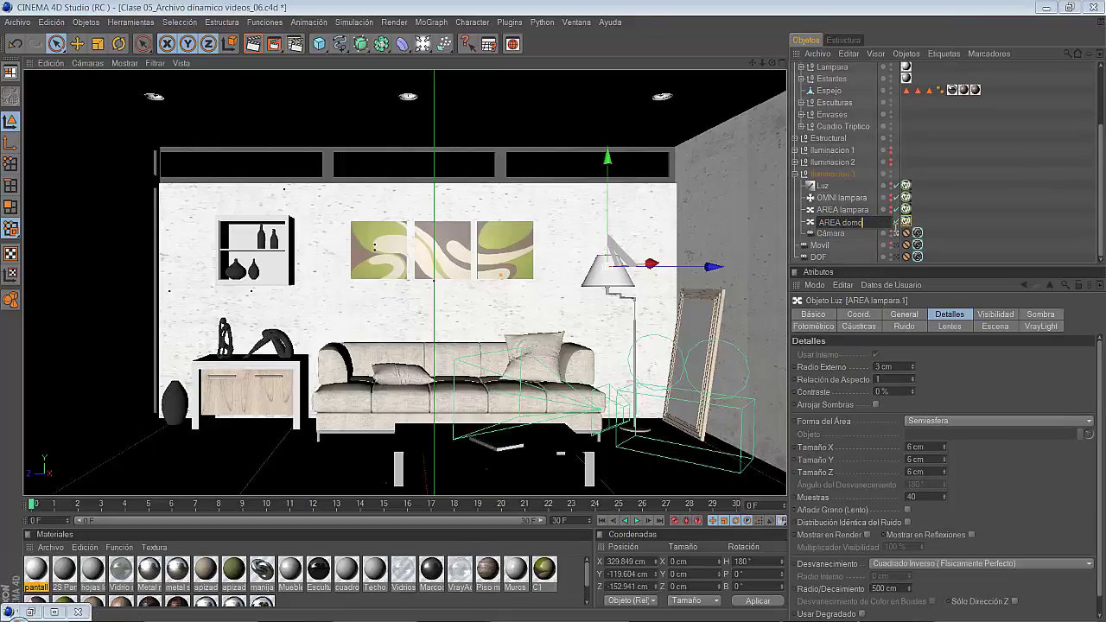
key("Return")
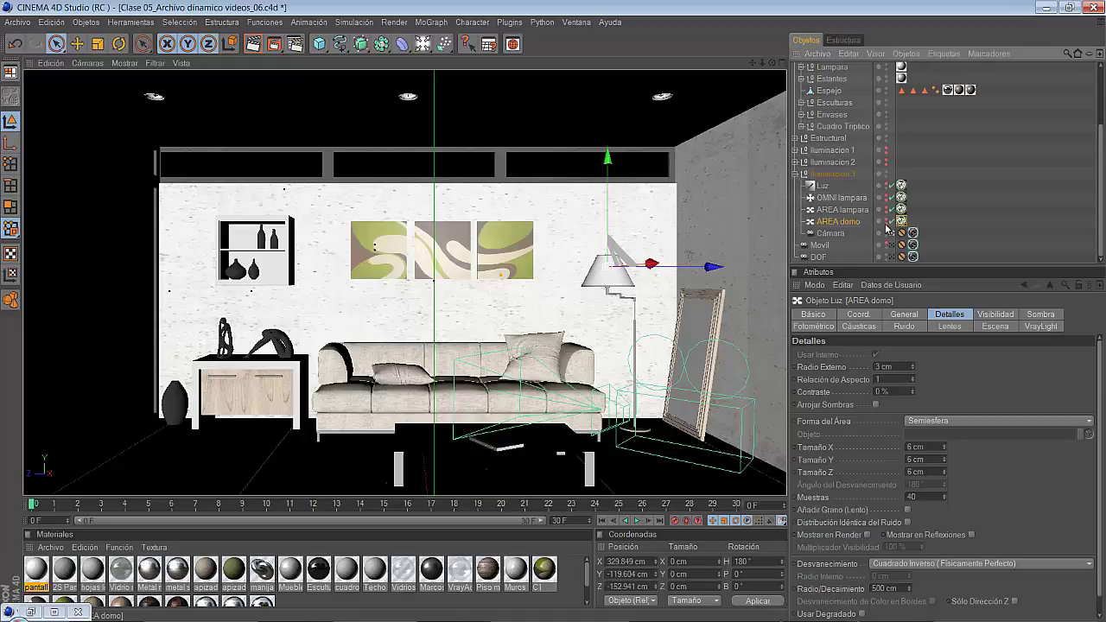
left_click(904, 222)
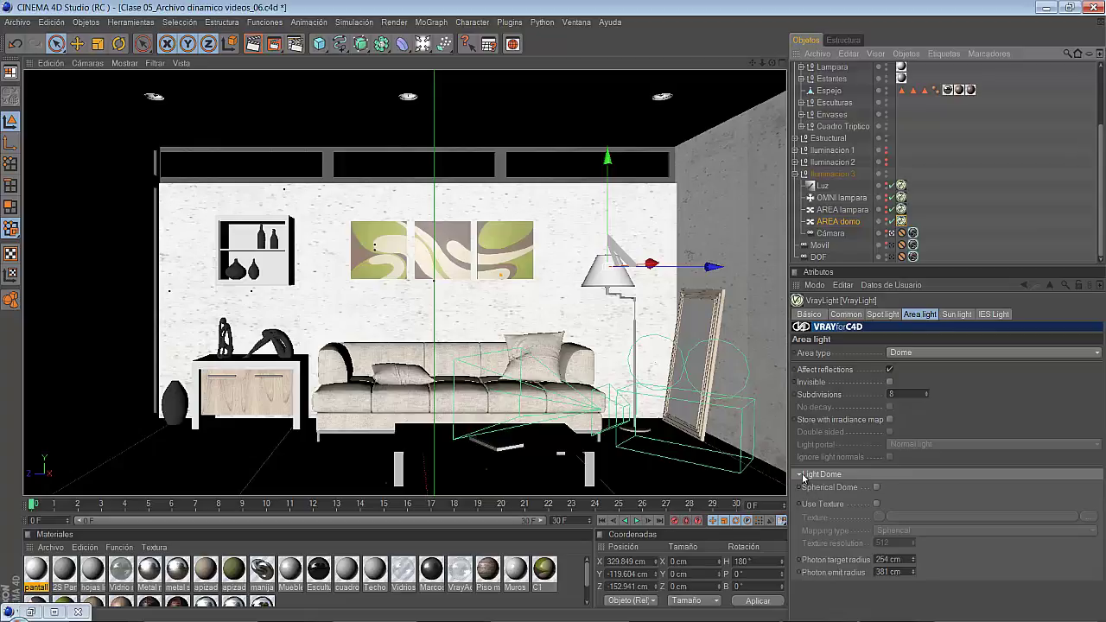
Tick Spherical Dome and Use Texture on the dome light, then browse to the tex image folder.
left_click(877, 489)
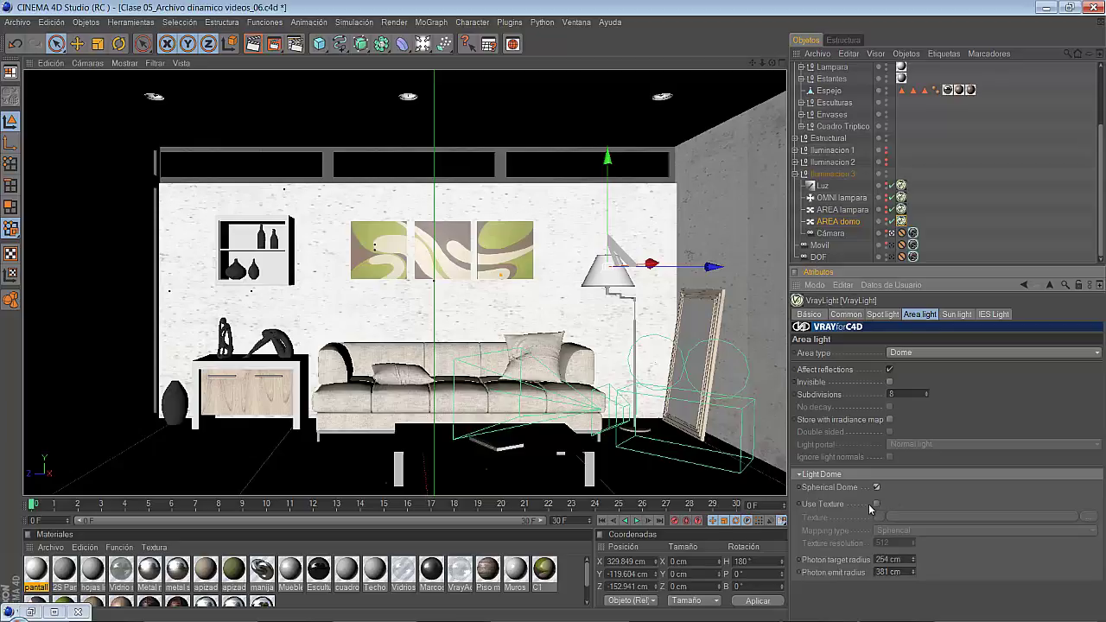
left_click(876, 505)
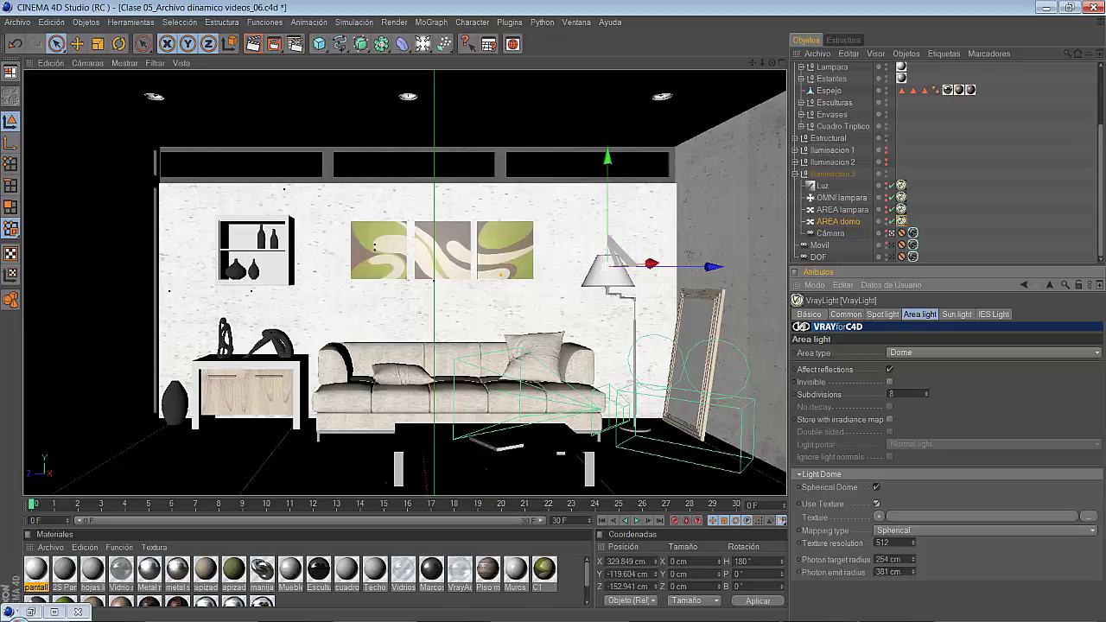
left_click(1086, 517)
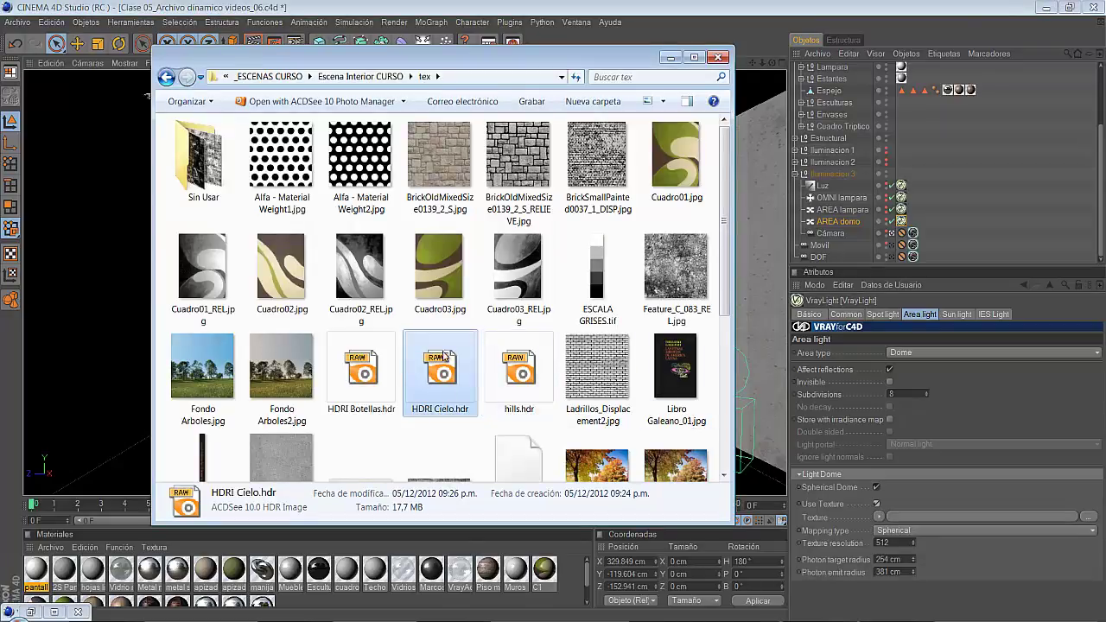
mouse_move(440, 370)
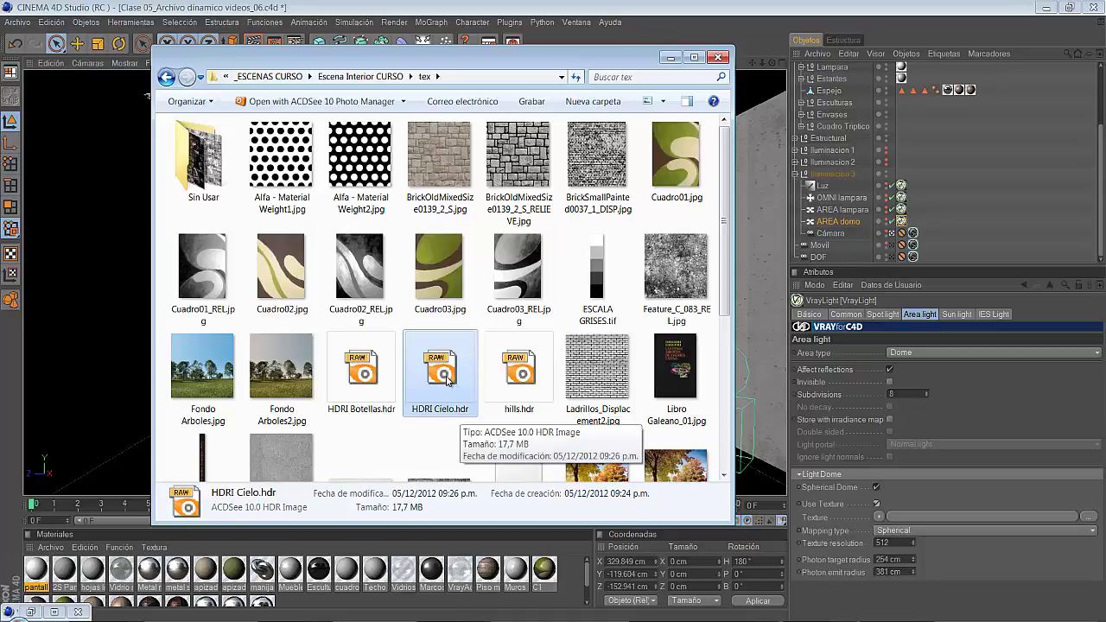
Drop HDRI Cielo.hdr into the dome light's Texture slot and open its Bitmap settings.
left_click_drag(448, 381, 909, 524)
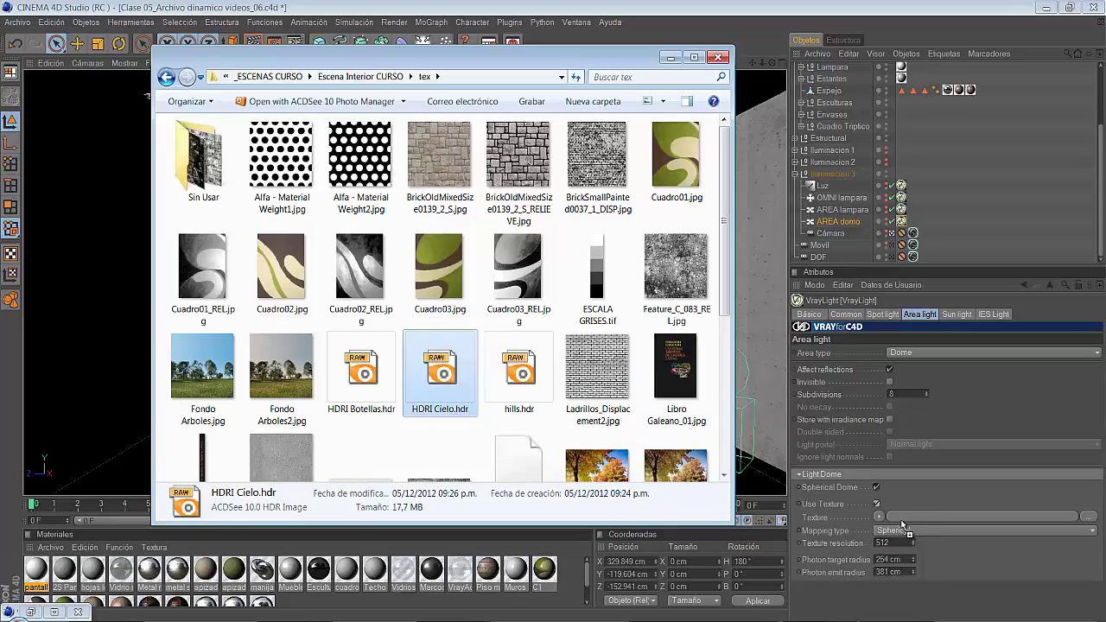
left_click_drag(902, 522, 901, 519)
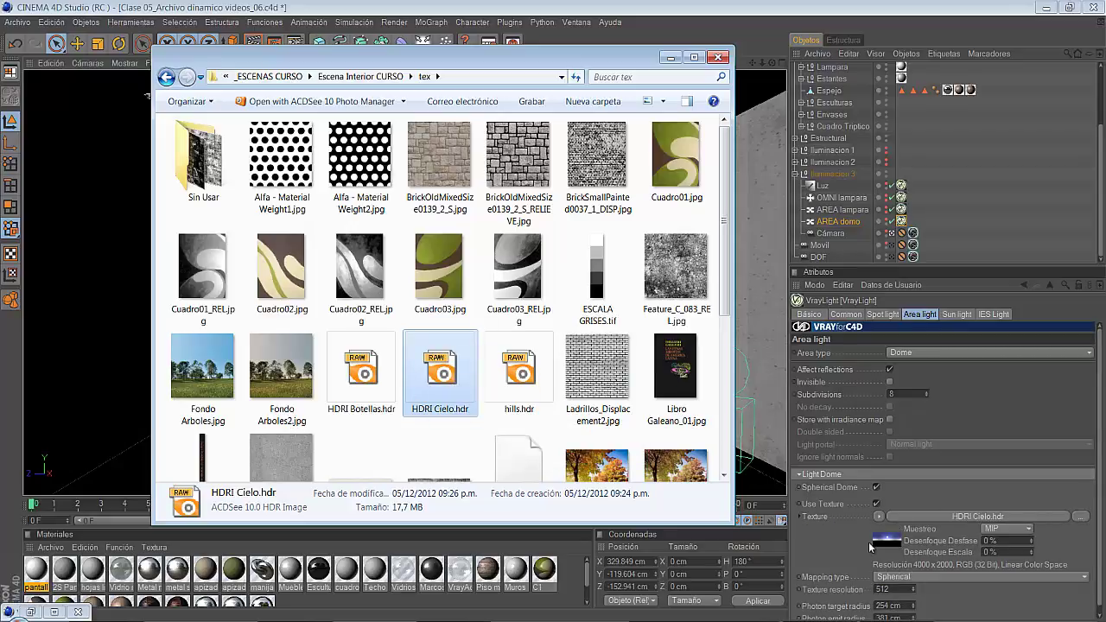
left_click(869, 542)
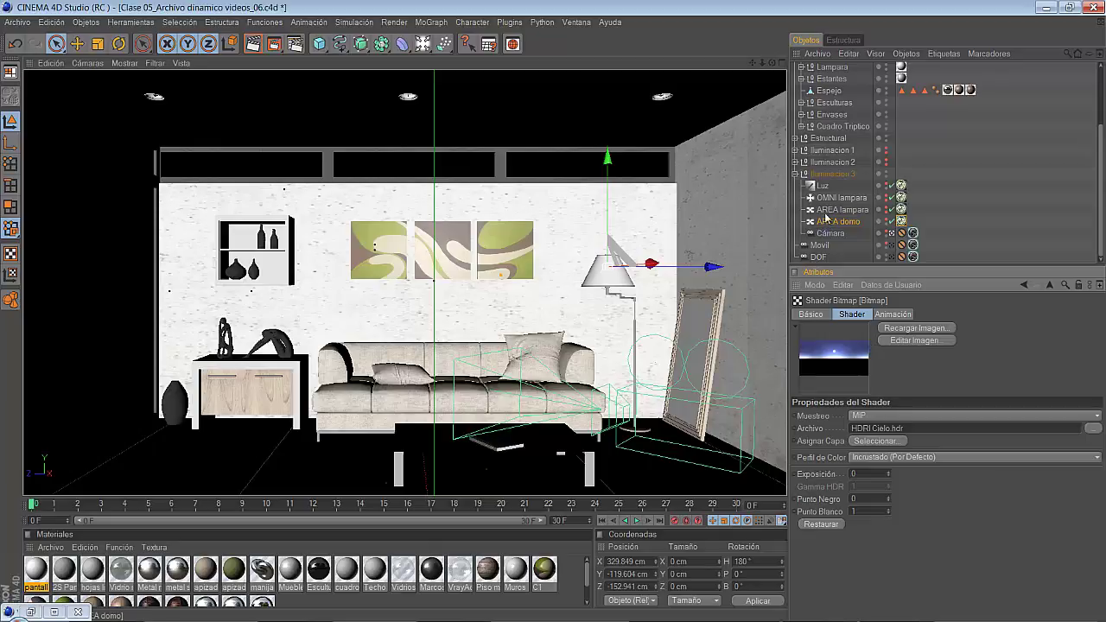
With Luz selected, render the sky-lit living room in a maximized Picture Viewer, then return to the editor.
left_click(823, 185)
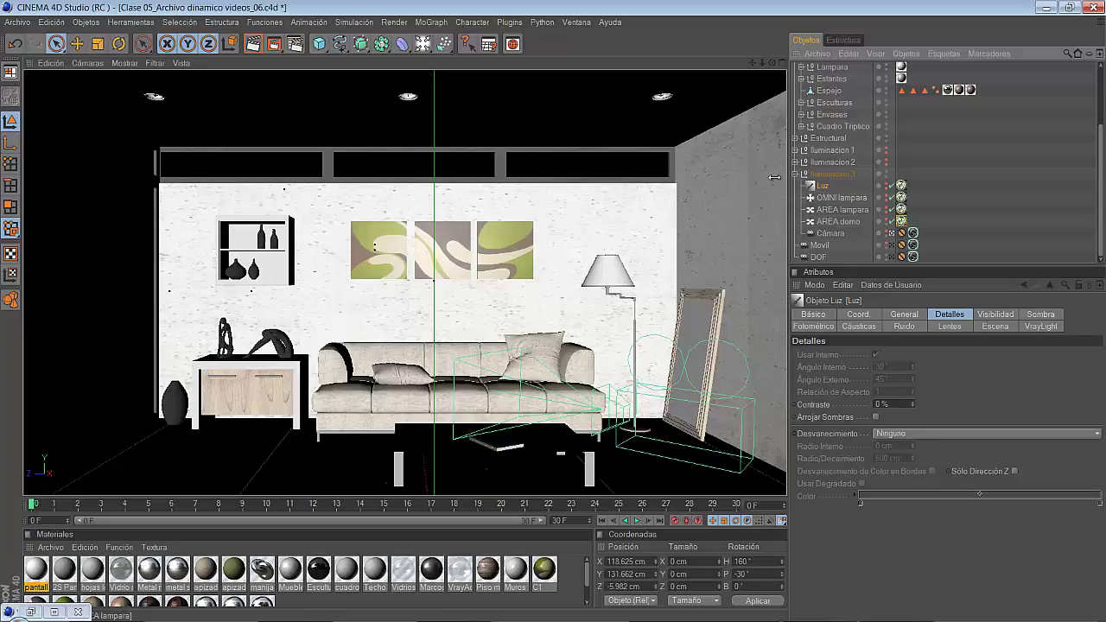
left_click(275, 44)
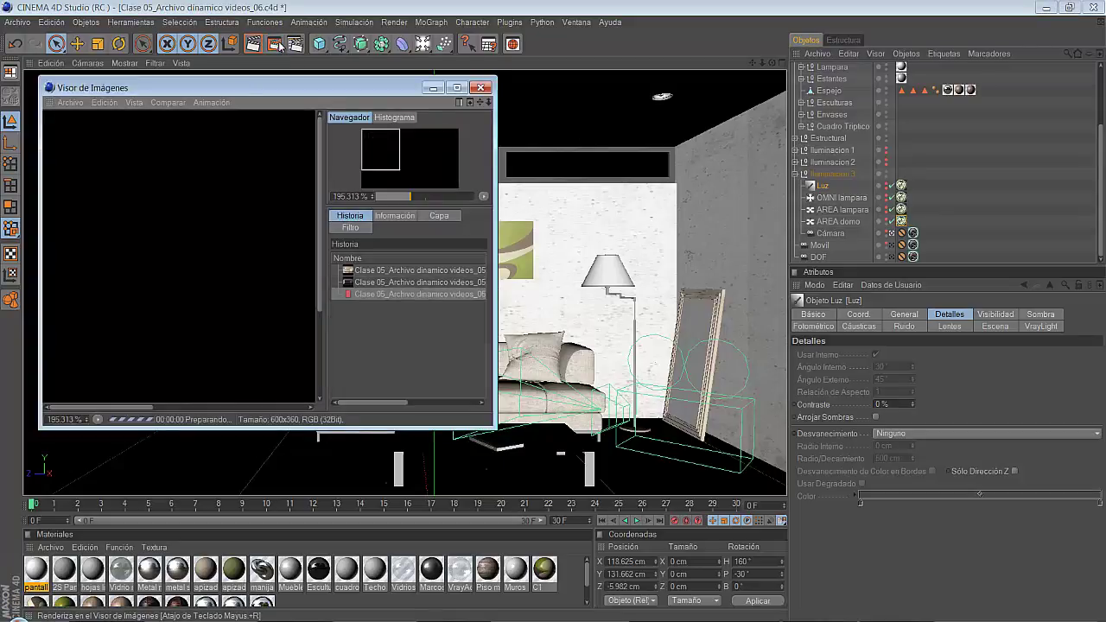
left_click_drag(291, 88, 282, 4)
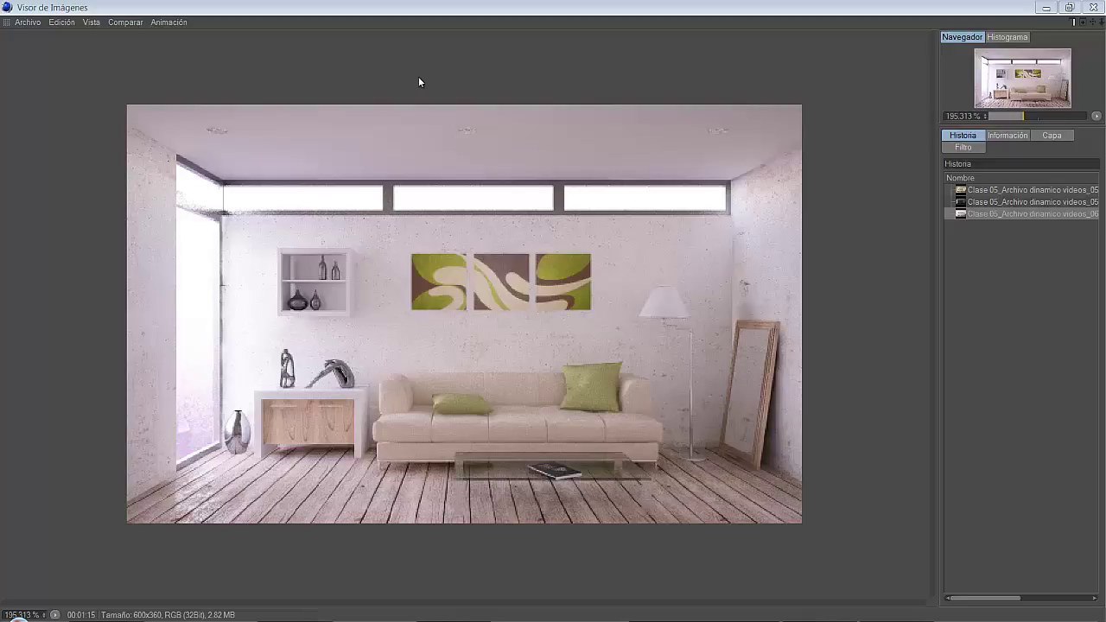
left_click(1045, 8)
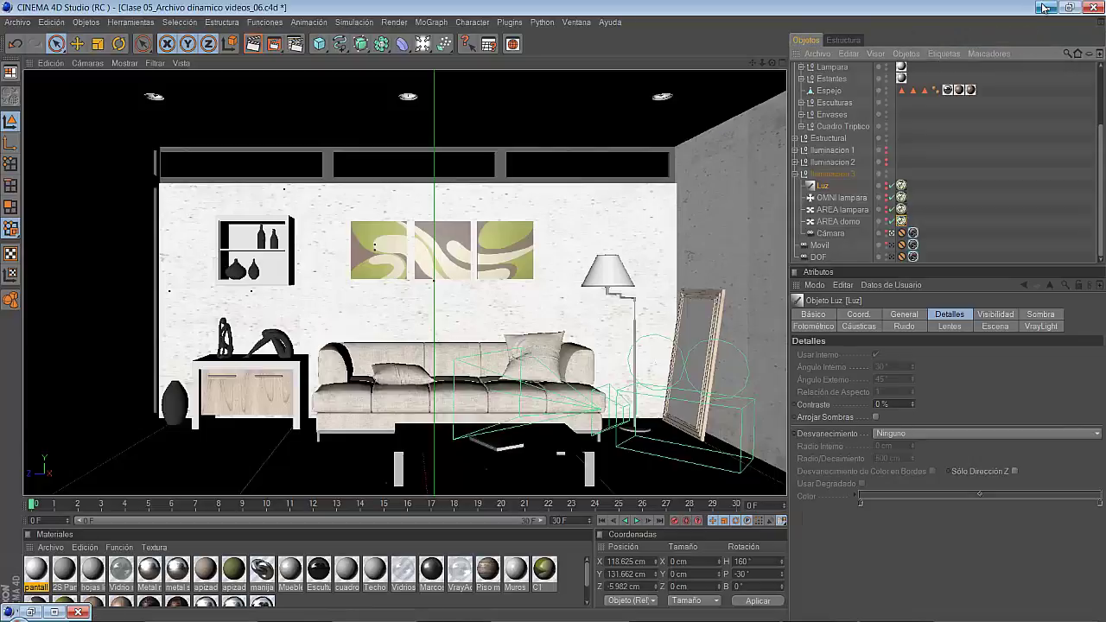
Set the AREA domo dome light's V-Ray intensity to 100, then go back to its Area light settings.
left_click(900, 222)
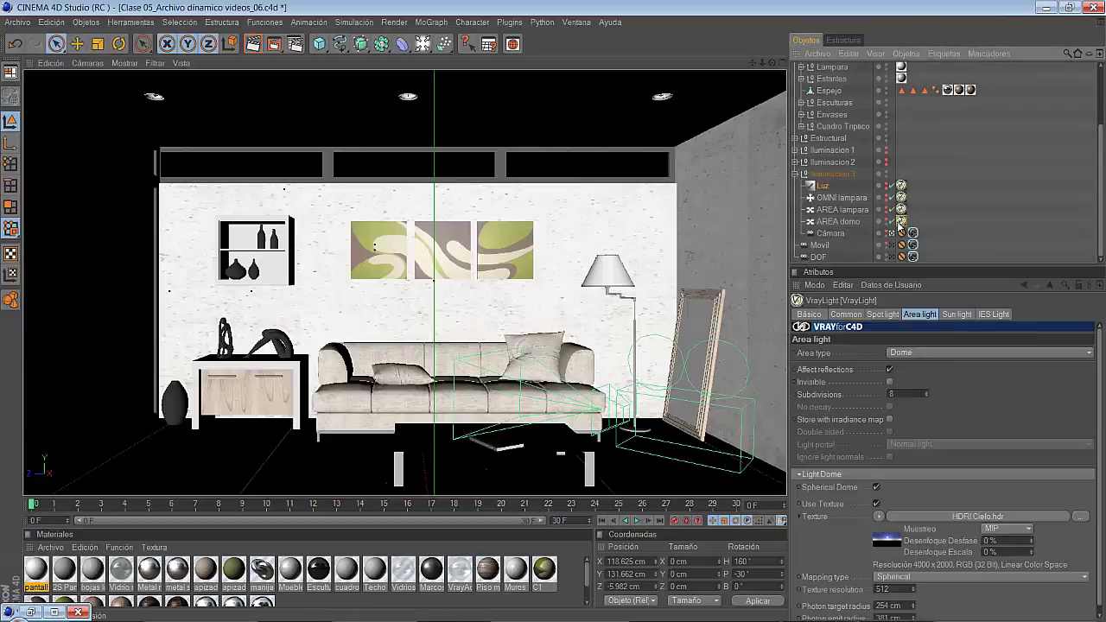
left_click(847, 315)
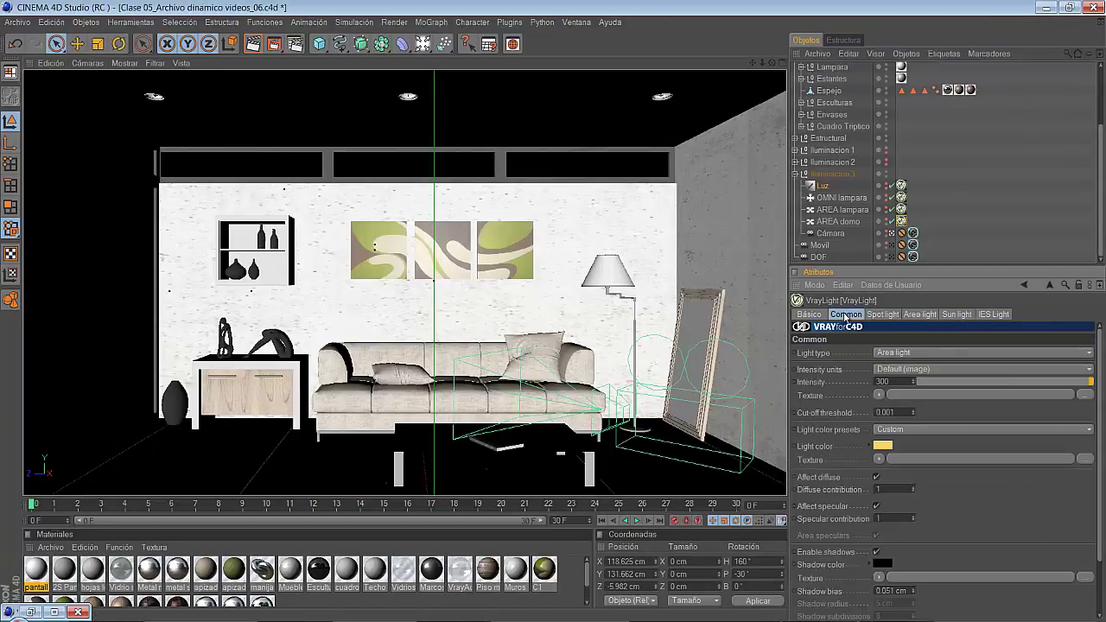
double_click(882, 381)
type("100")
key("Return")
left_click(921, 316)
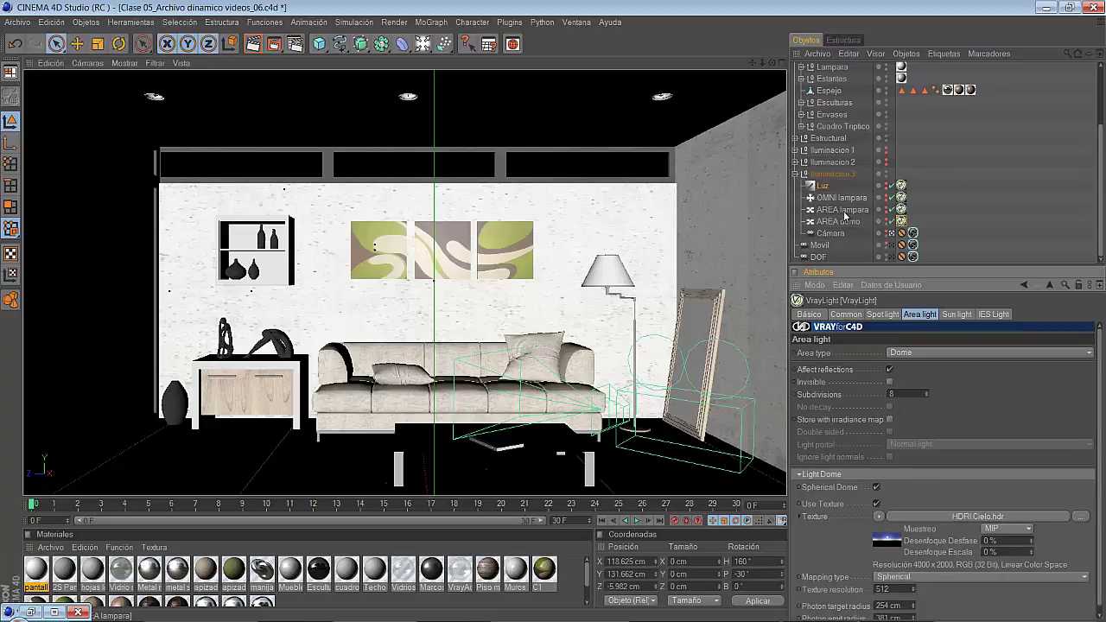
left_click(888, 218)
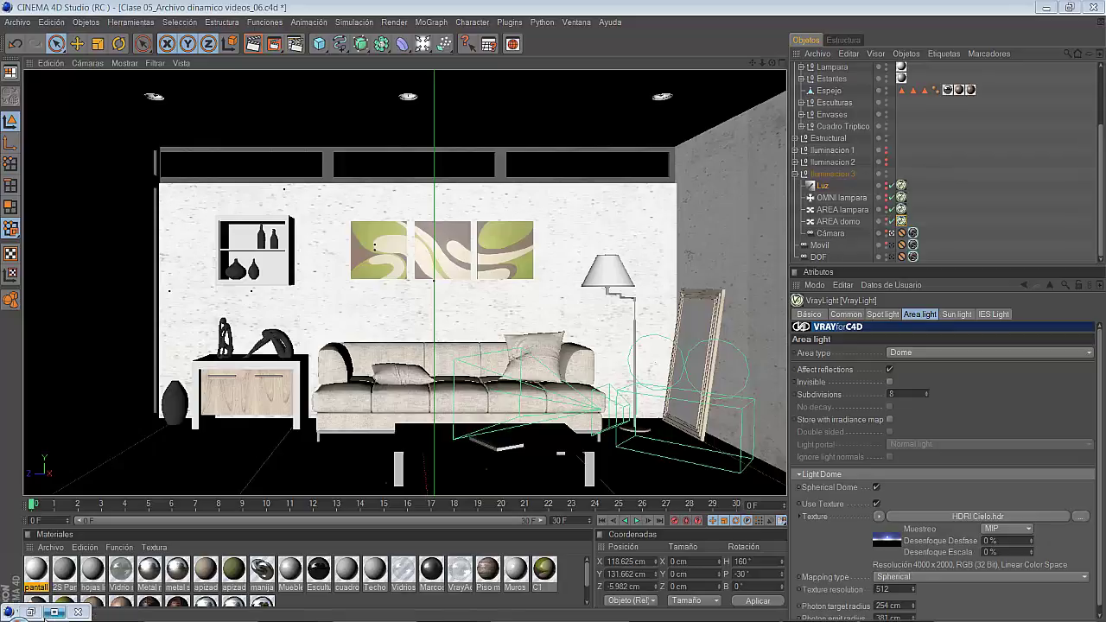
left_click(30, 612)
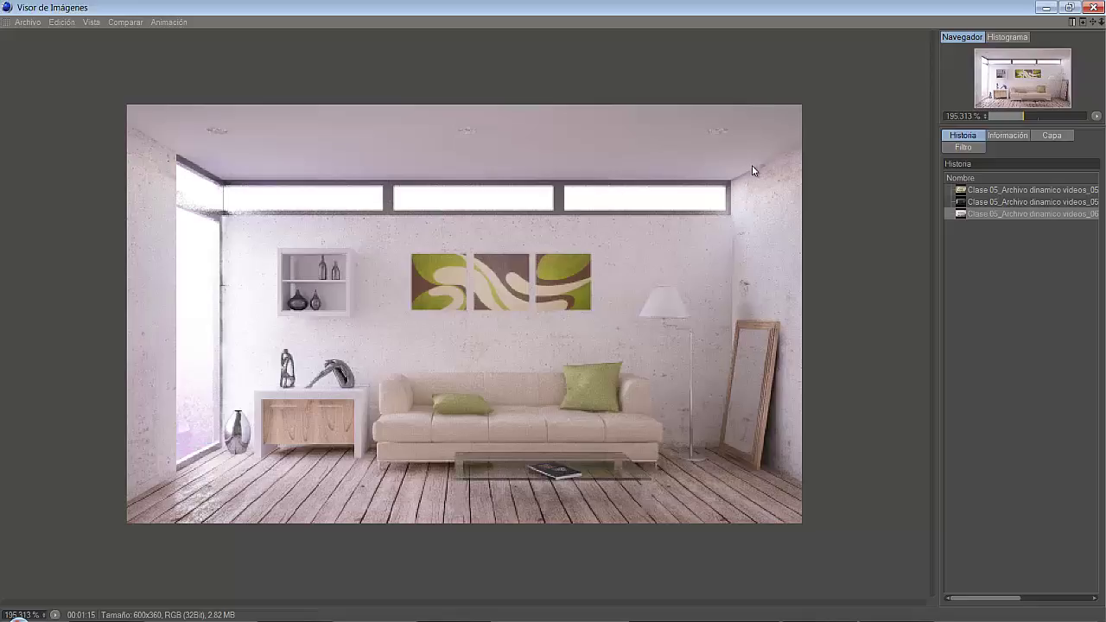
left_click(1047, 7)
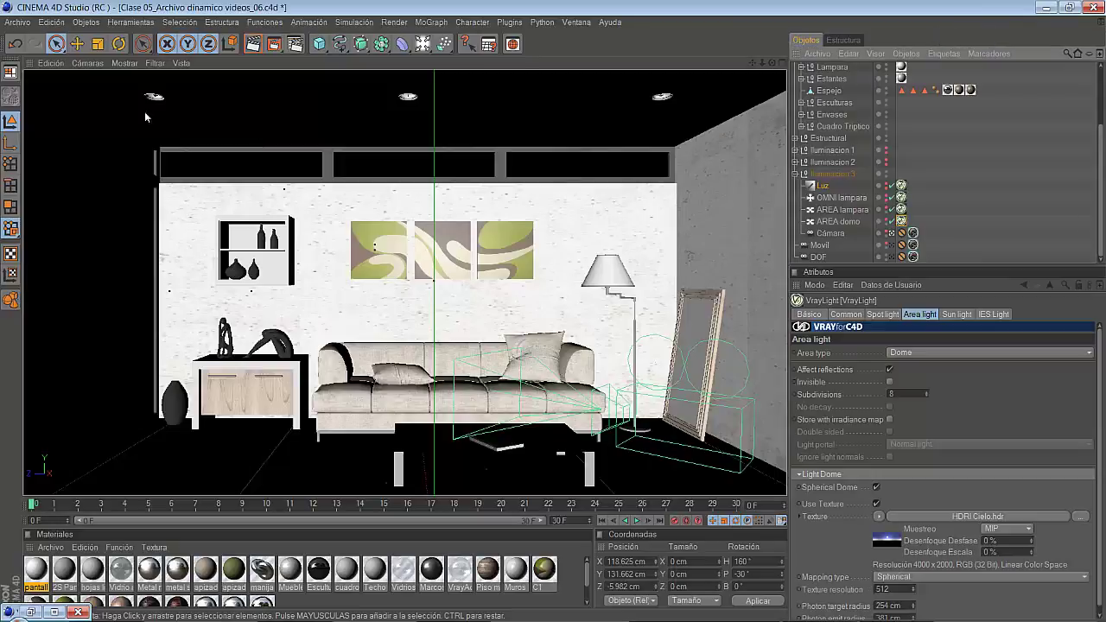
Orbit outside the building with the Editor Camera and add a Floor object beneath it.
left_click(88, 63)
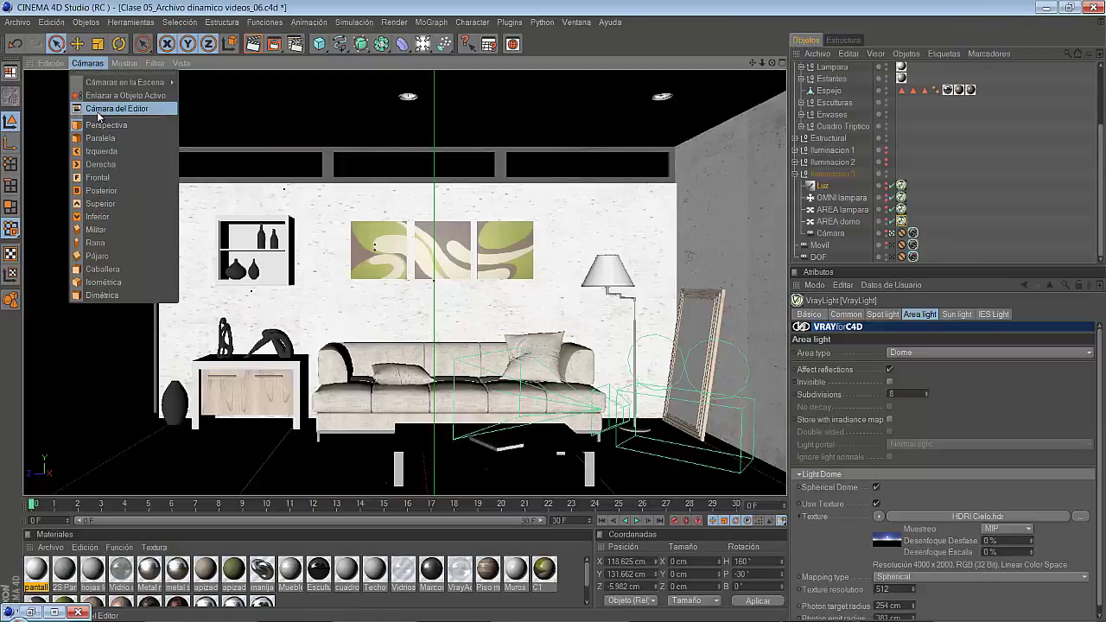
left_click(98, 110)
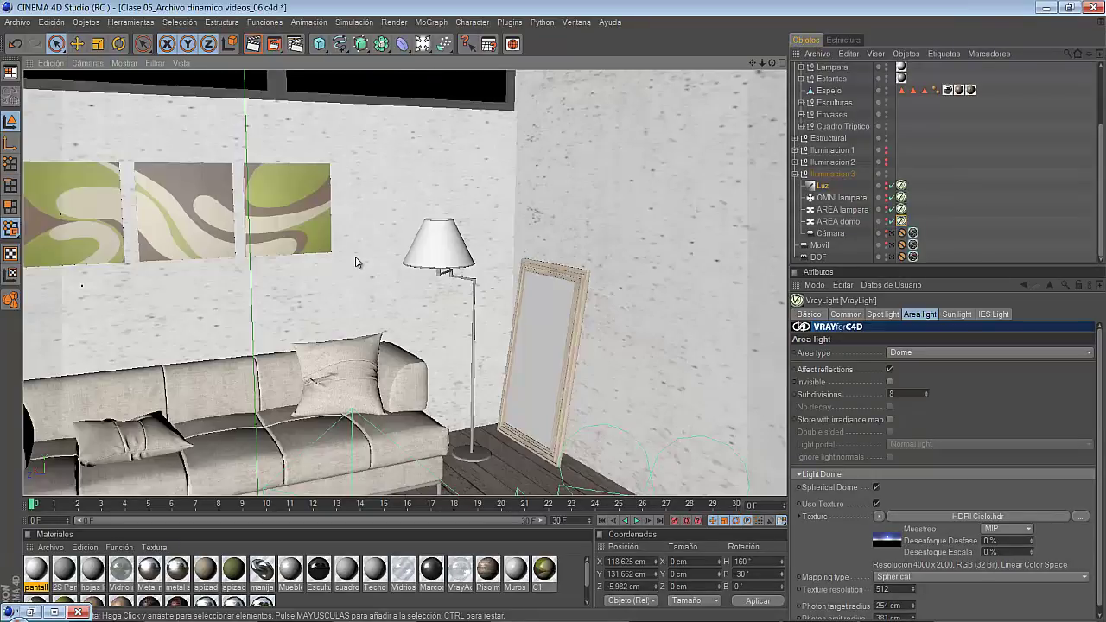
scroll(359, 264, "down", 3)
scroll(363, 266, "down", 3)
scroll(363, 270, "down", 3)
scroll(368, 294, "down", 2)
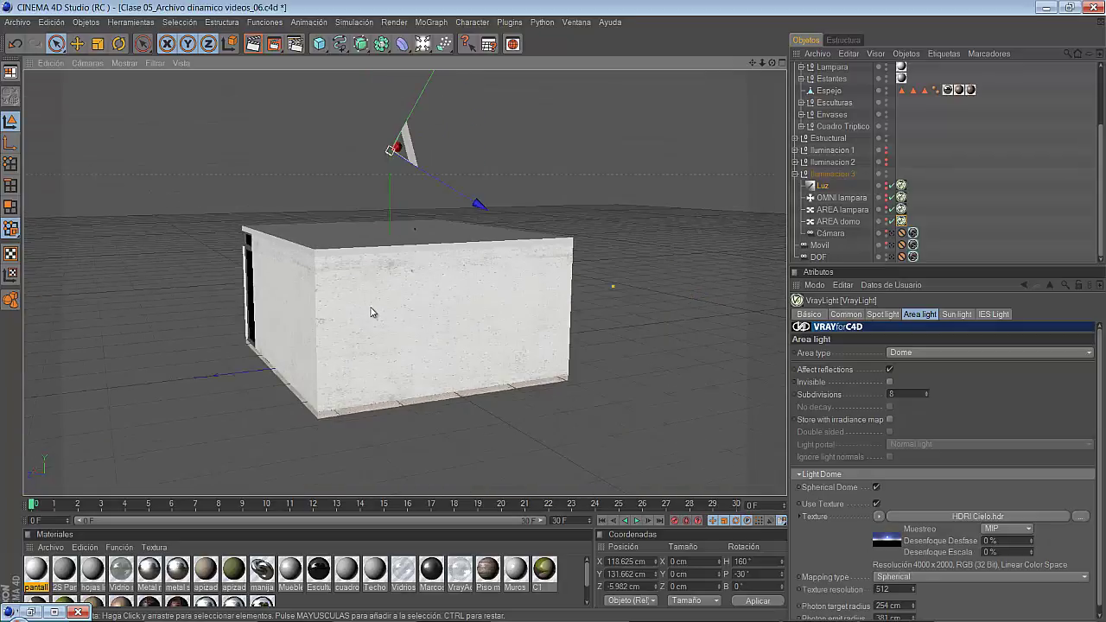
left_click_drag(372, 313, 556, 313, "alt")
scroll(312, 156, "down", 2)
scroll(321, 210, "down", 2)
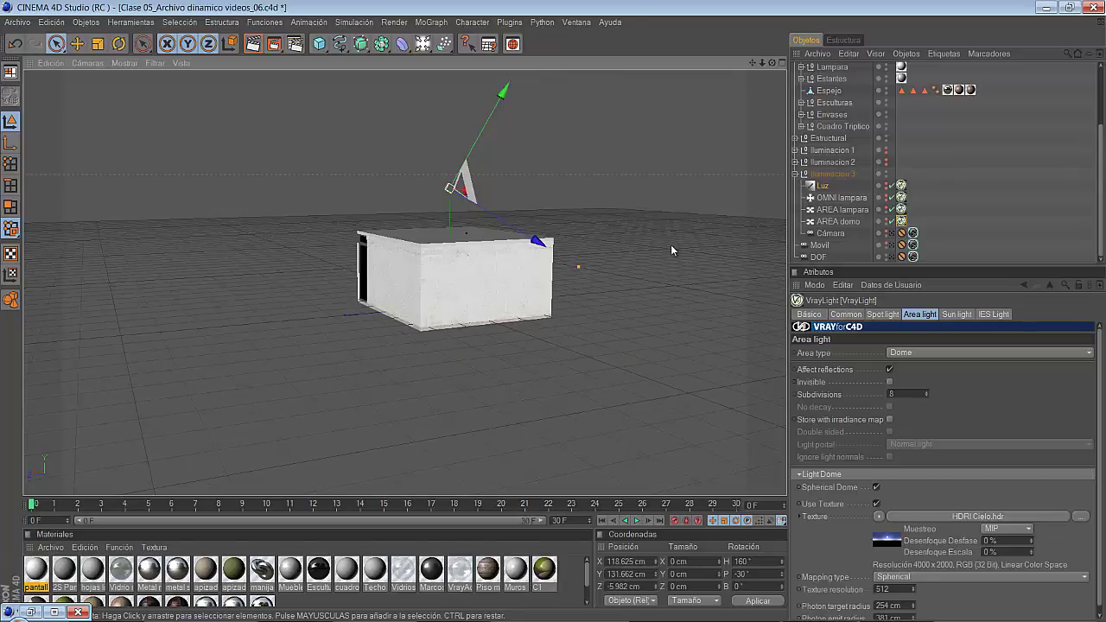
mouse_move(529, 368)
left_mouse_down("alt")
mouse_move(557, 308)
mouse_move(538, 337)
left_mouse_up("alt")
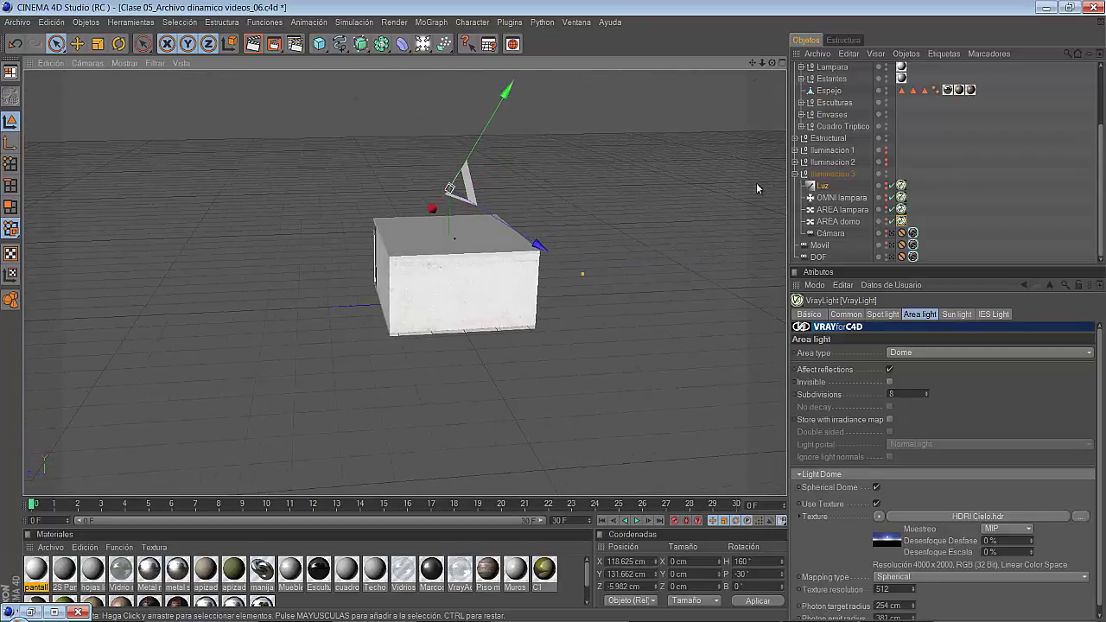
mouse_move(423, 44)
left_mouse_down()
mouse_move(545, 158)
mouse_move(562, 146)
left_mouse_up()
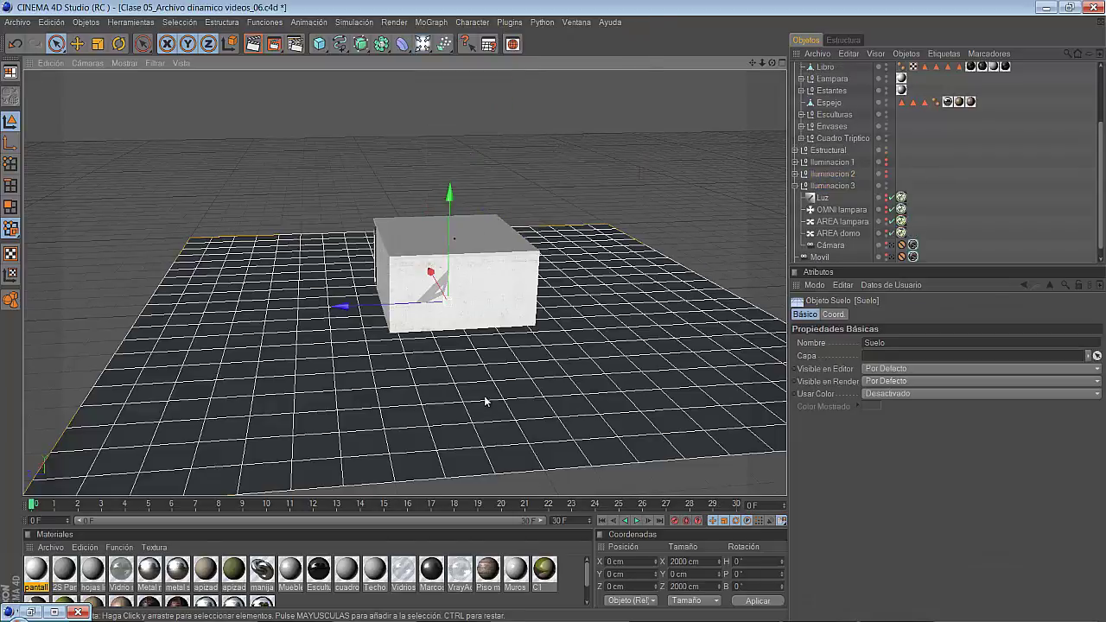
Lower the Suelo floor to Y -4.092 cm and switch back to the Cámara scene camera.
scroll(487, 390, "up", 1)
scroll(489, 410, "up", 3)
scroll(489, 410, "up", 1)
scroll(493, 410, "down", 2)
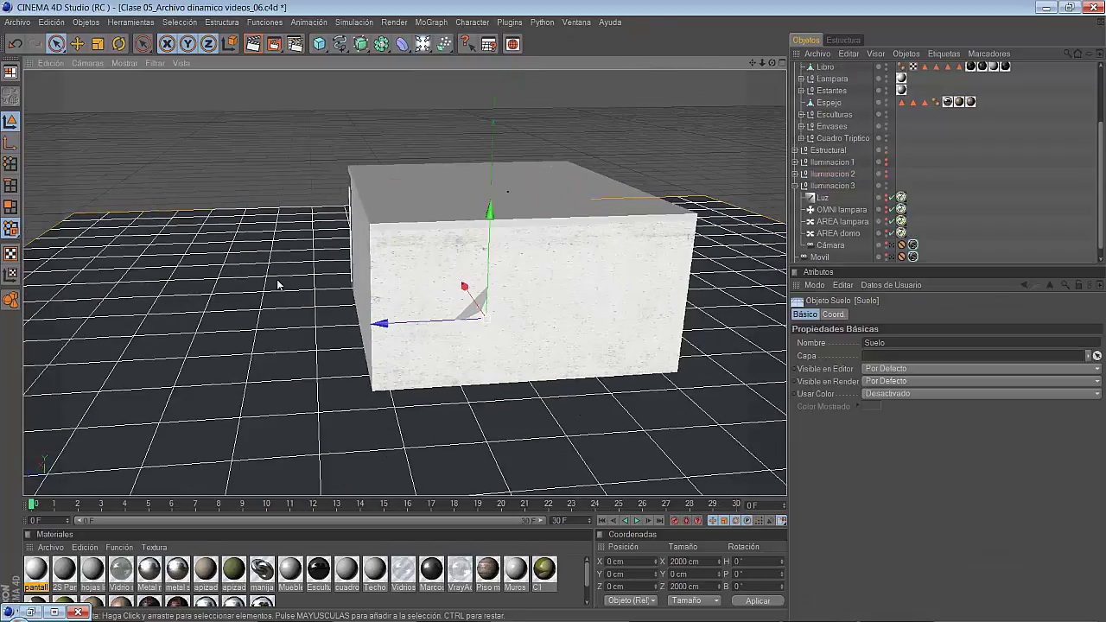
scroll(286, 290, "down", 2)
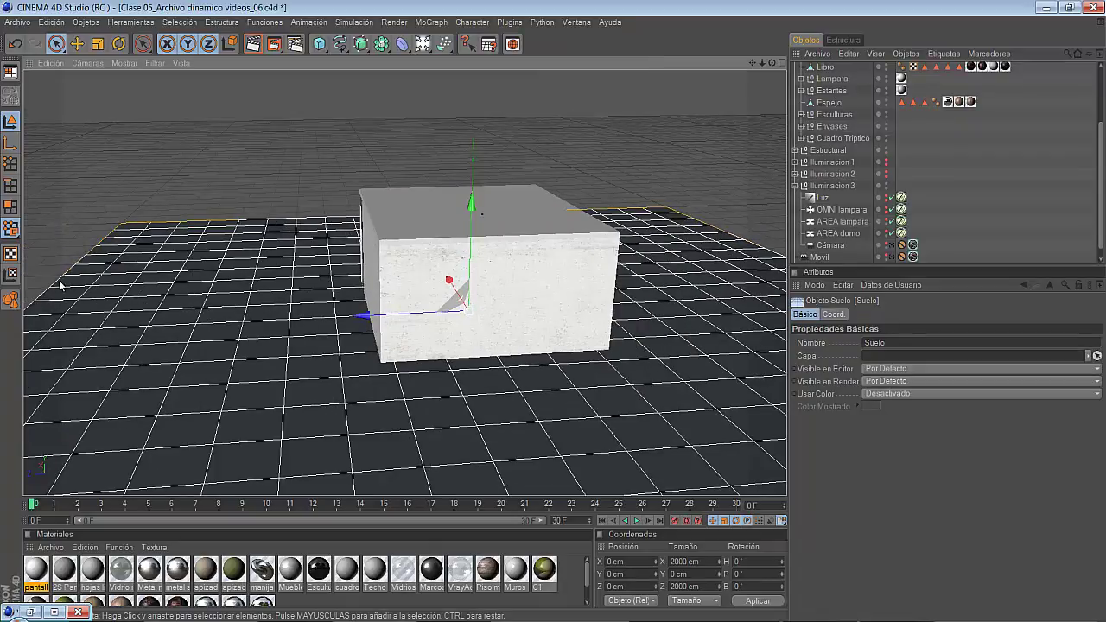
scroll(398, 380, "up", 2)
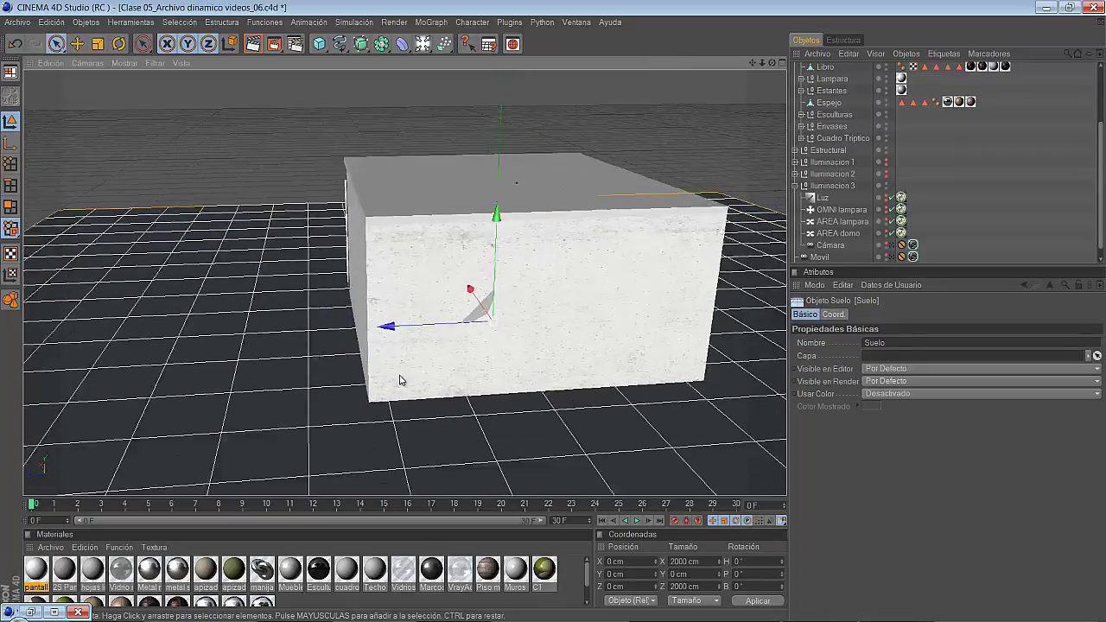
scroll(401, 385, "up", 2)
scroll(401, 388, "up", 2)
scroll(569, 313, "up", 2)
scroll(562, 319, "up", 1)
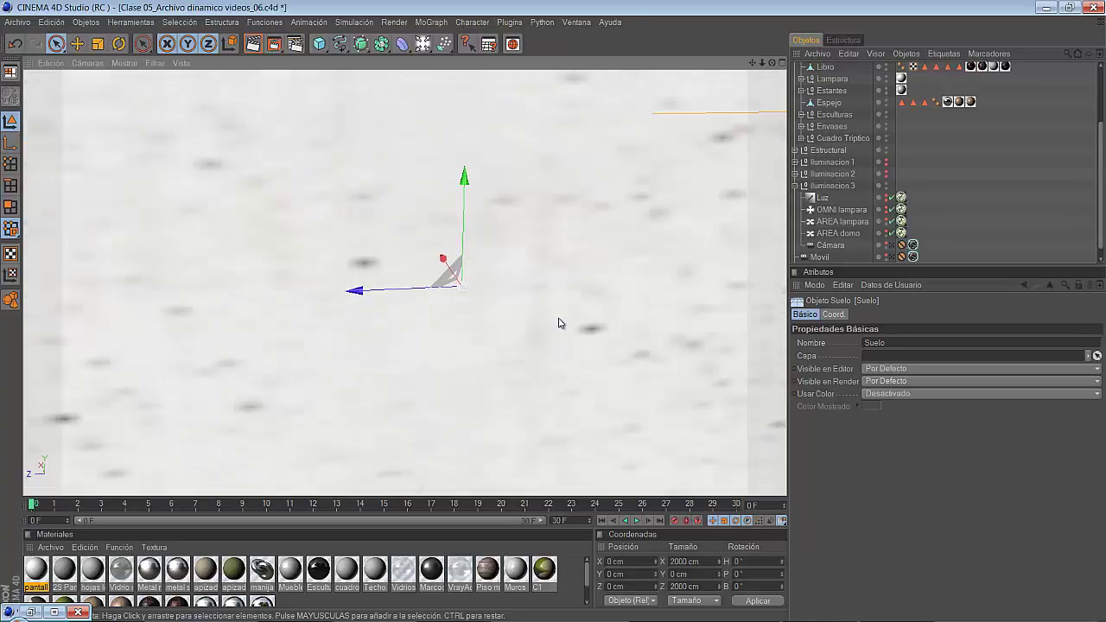
scroll(558, 320, "up", 2)
scroll(560, 316, "up", 1)
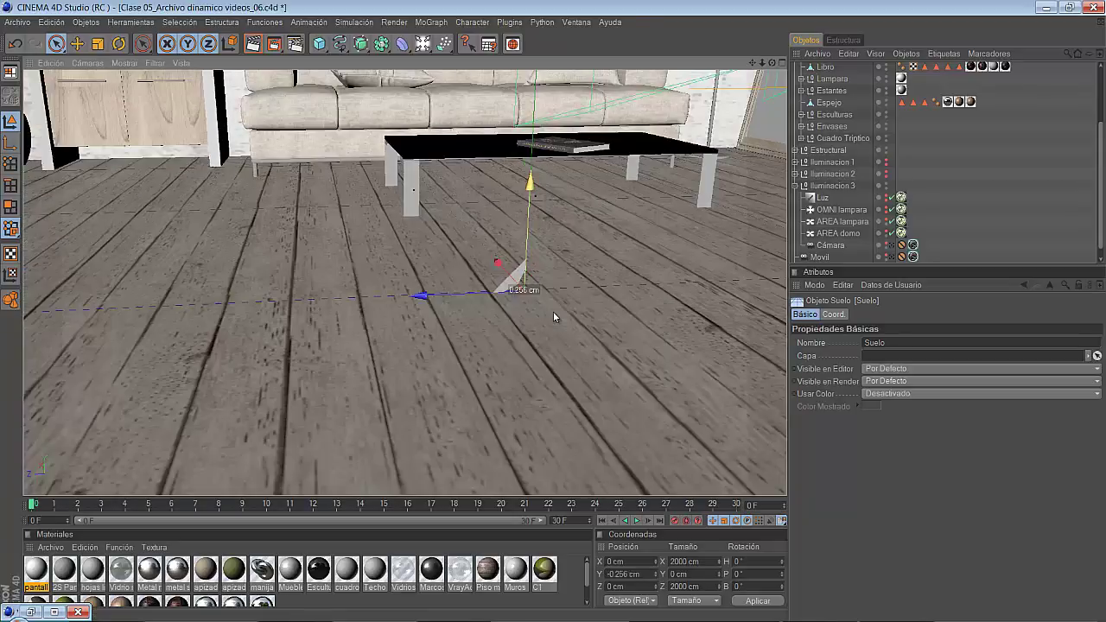
left_click_drag(553, 311, 551, 321)
left_click(101, 64)
mouse_move(125, 82)
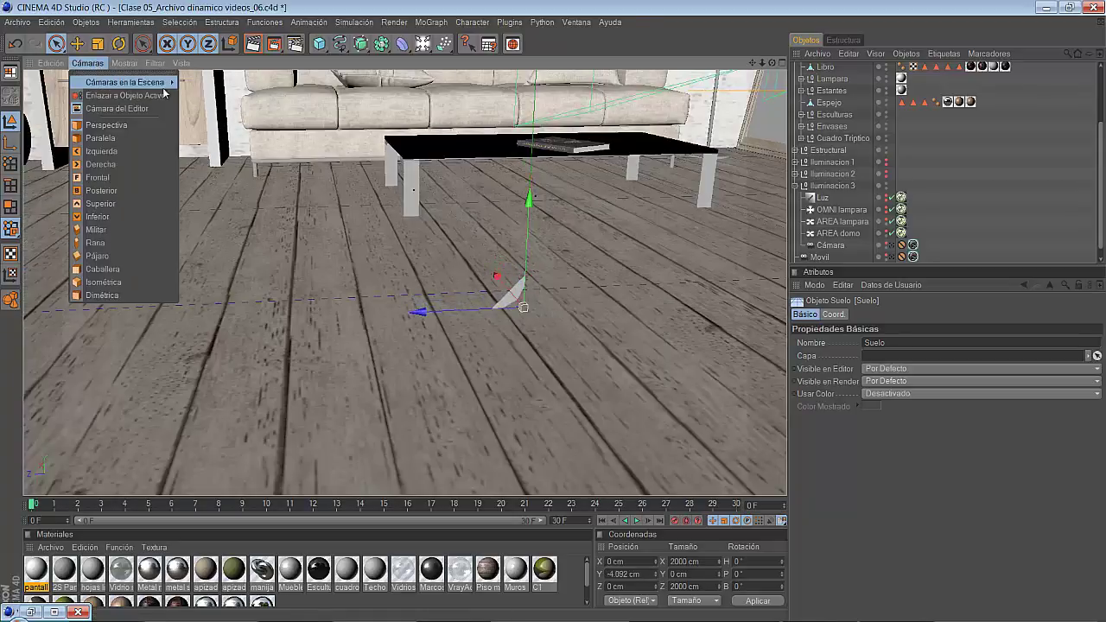
left_click(186, 80)
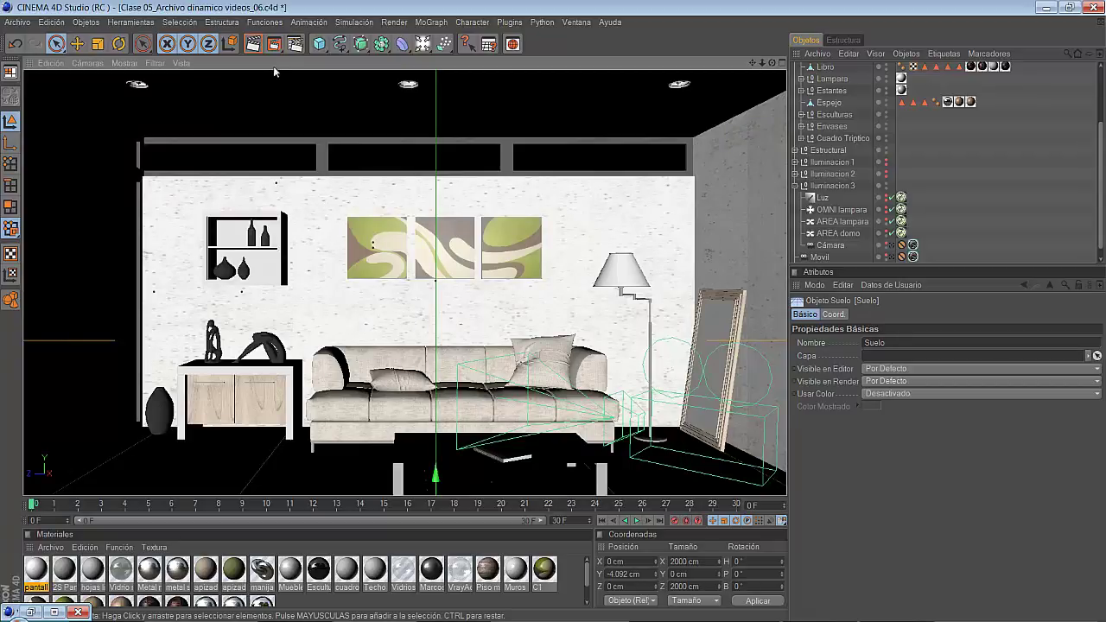
Render the room with the new Suelo floor from the scene camera, then hide the Picture Viewer.
left_click(274, 43)
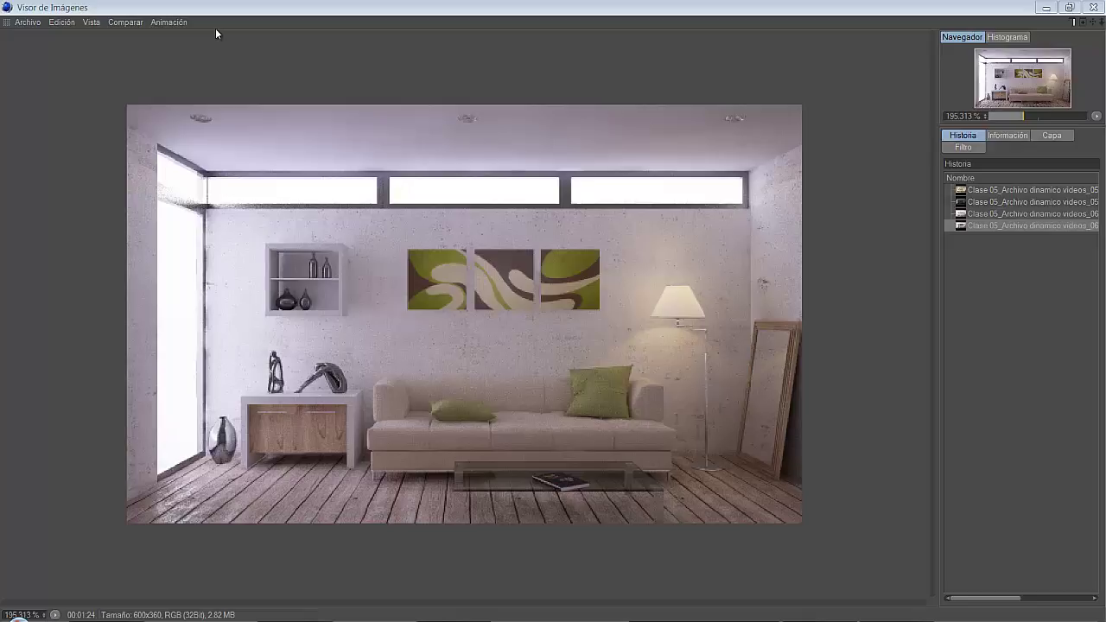
left_click(1046, 7)
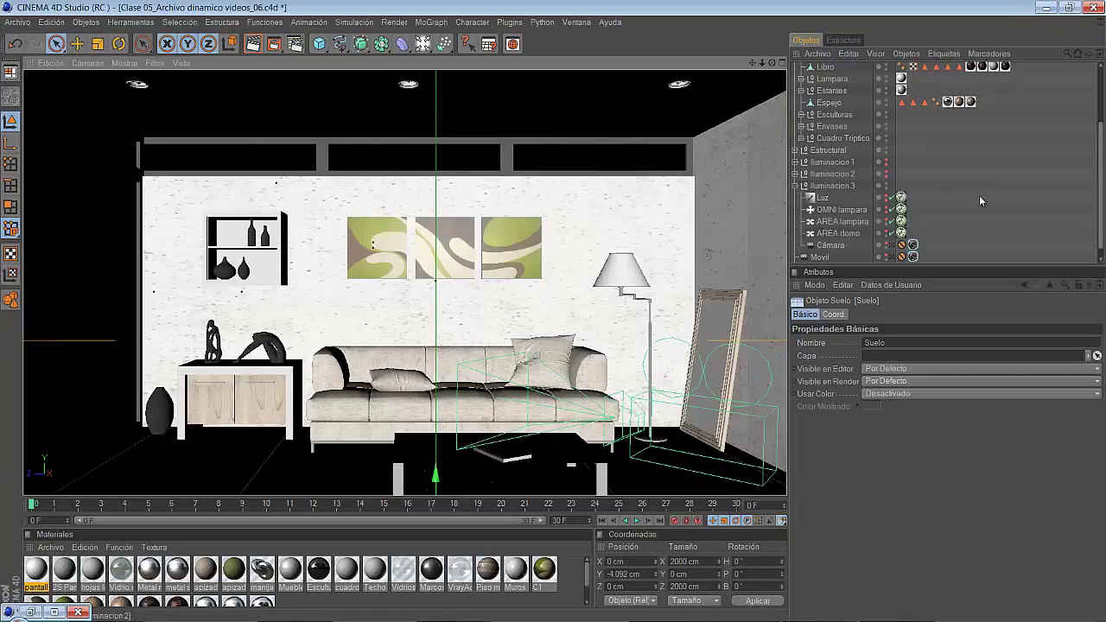
Inspect the dome light's HDRI Cielo.hdr bitmap texture, then restore the latest room render.
left_click(901, 245)
left_click(883, 543)
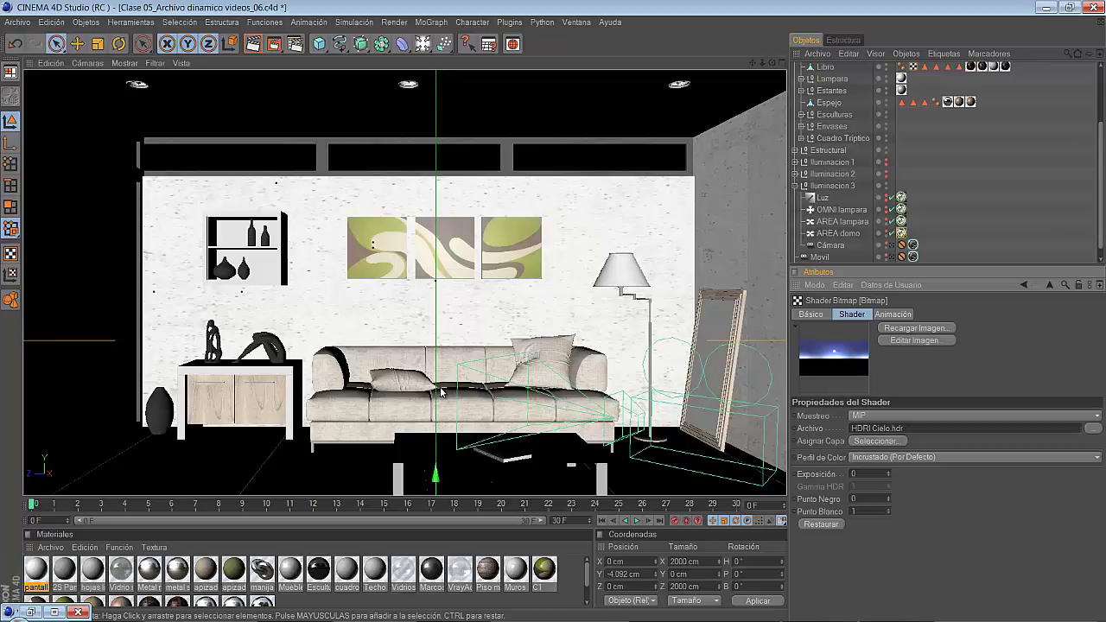
left_click(32, 612)
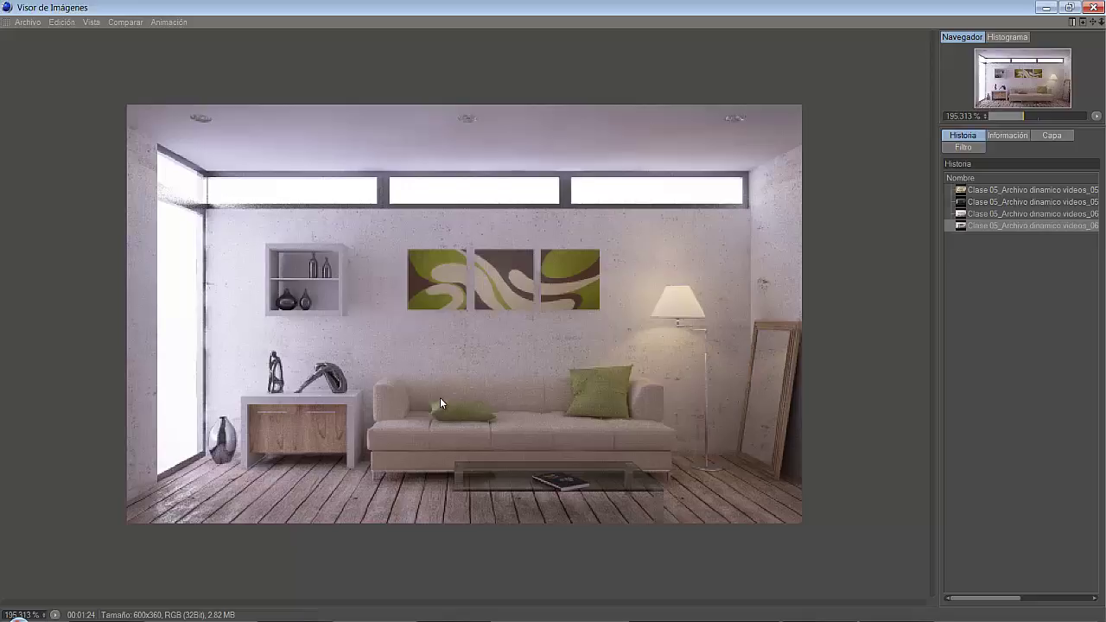
scroll(441, 397, "up", 5)
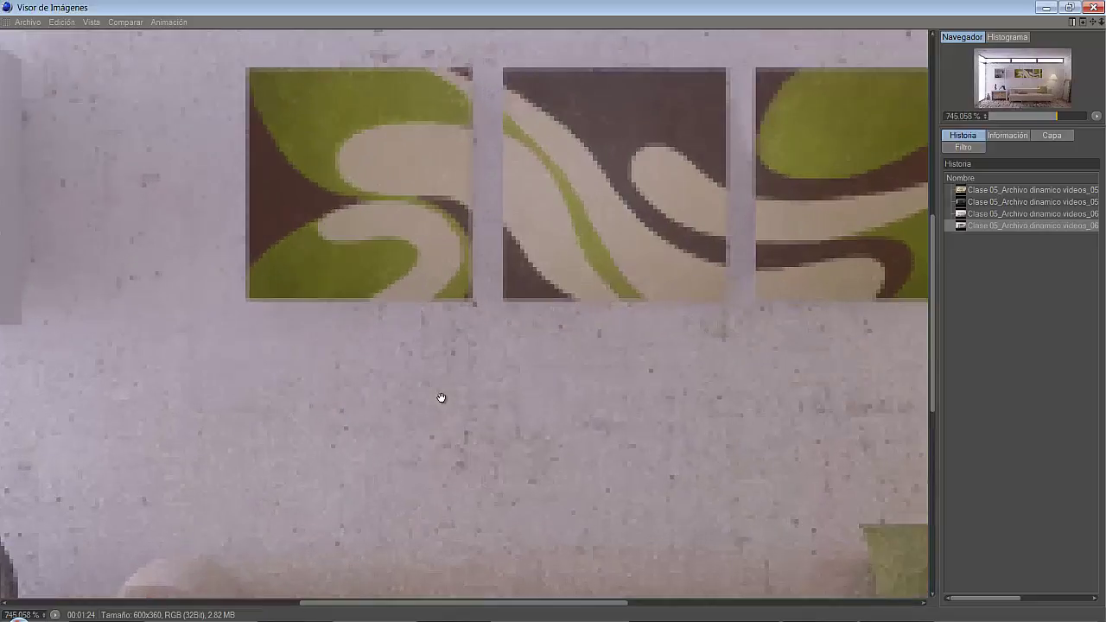
left_click_drag(440, 395, 440, 67)
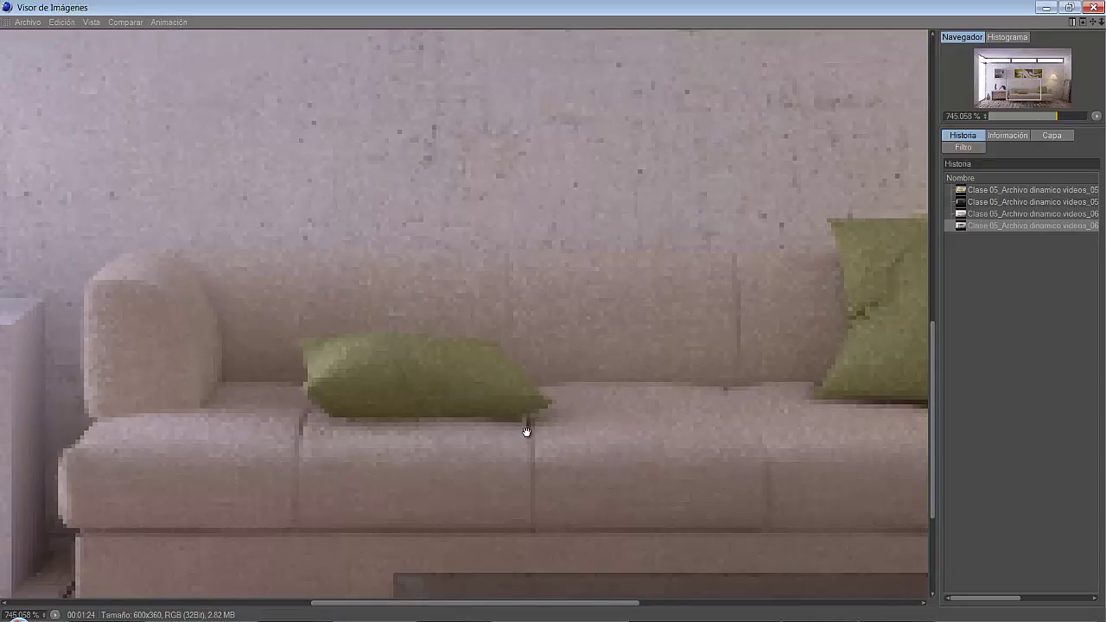
scroll(526, 432, "down", 2)
scroll(526, 432, "down", 2)
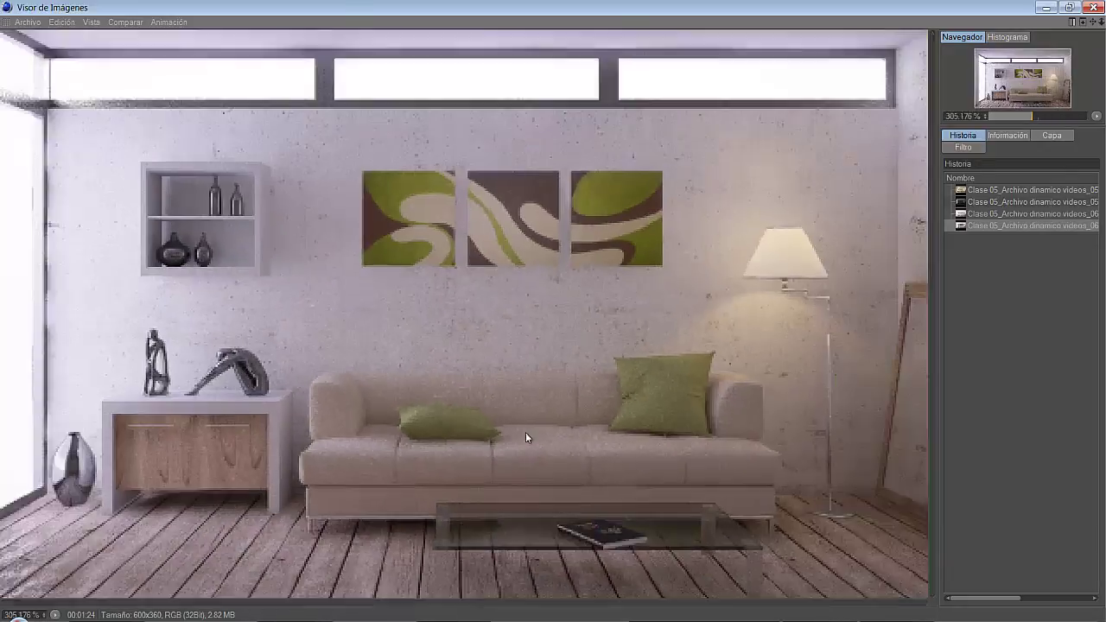
scroll(524, 434, "down", 1)
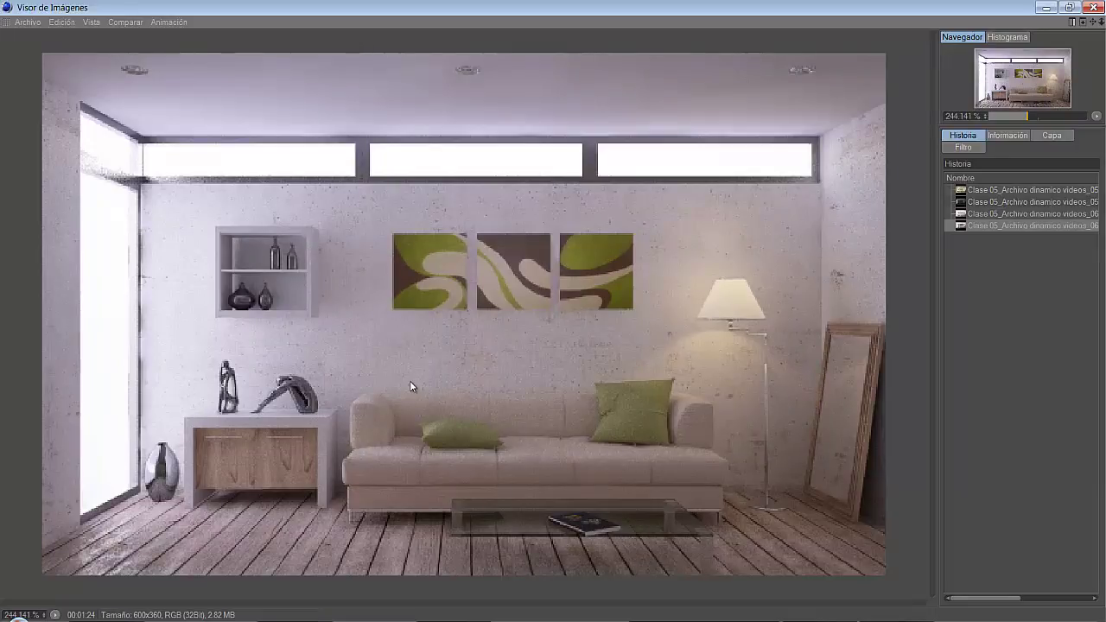